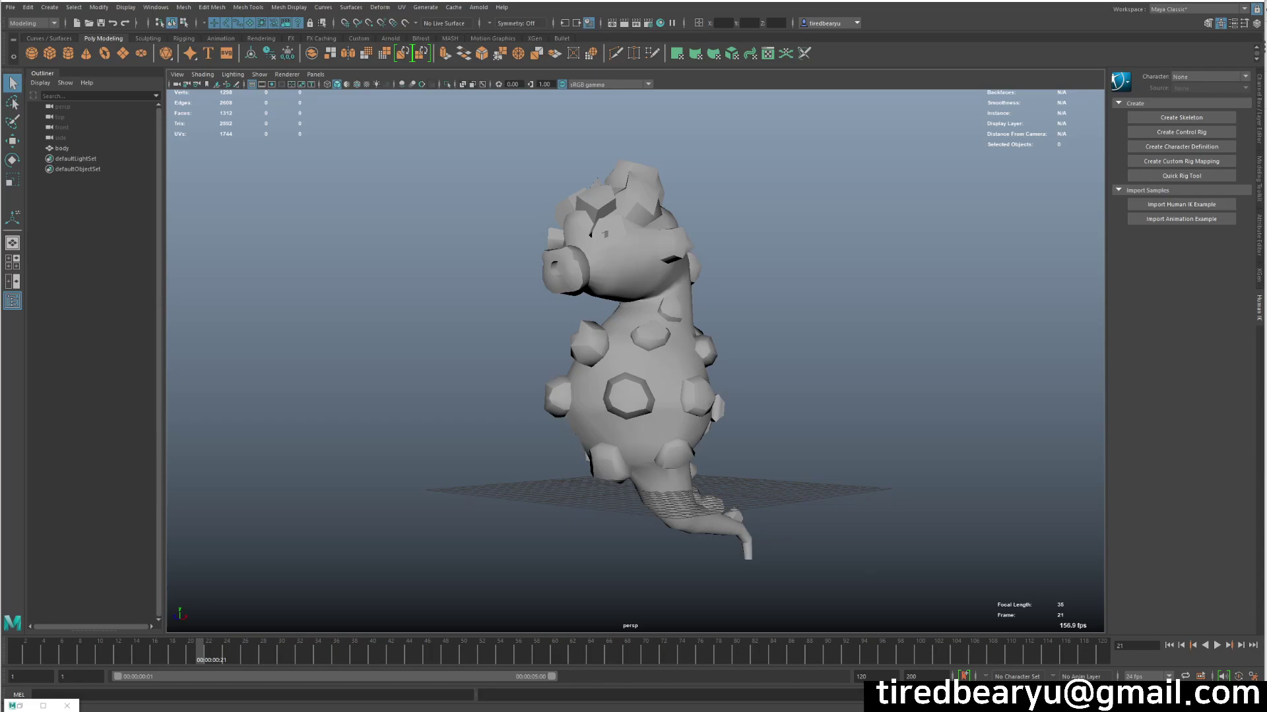
- Select the body mesh and open the mesh Cleanup options
click(643, 347)
alt+drag(749, 369, 781, 371)
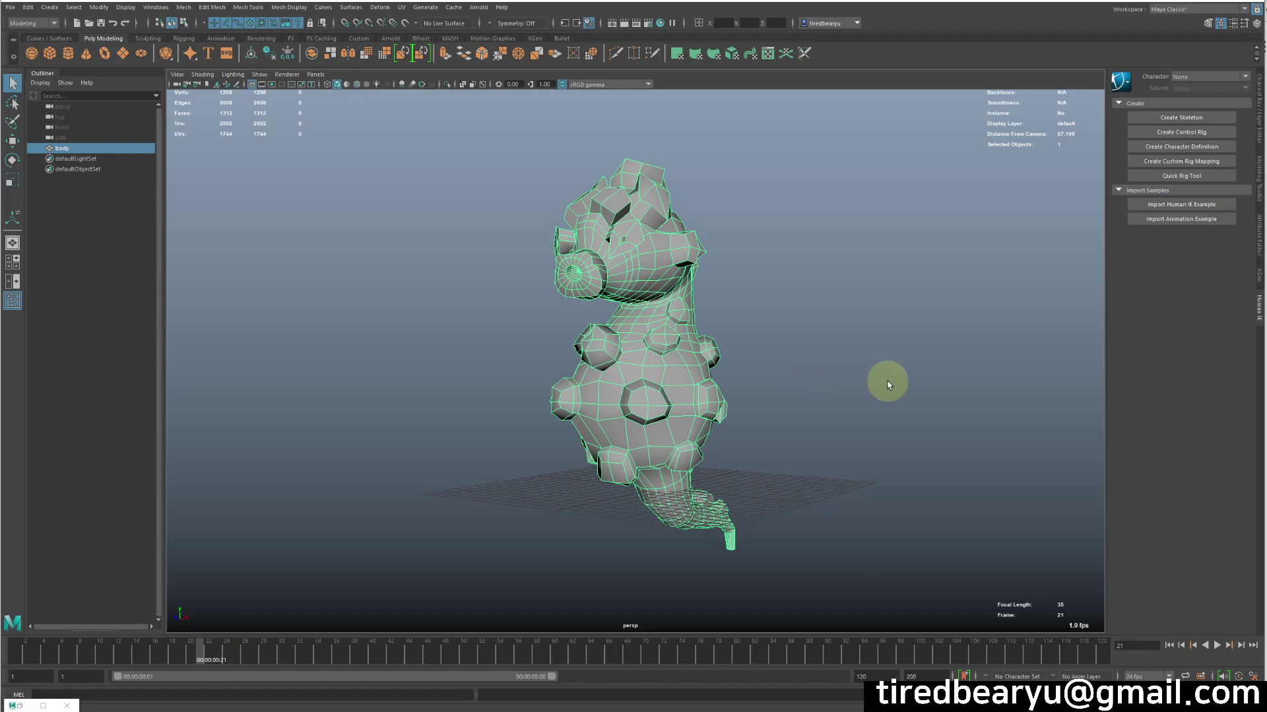
alt+drag(878, 375, 815, 359)
alt+middle_drag(730, 271, 778, 271)
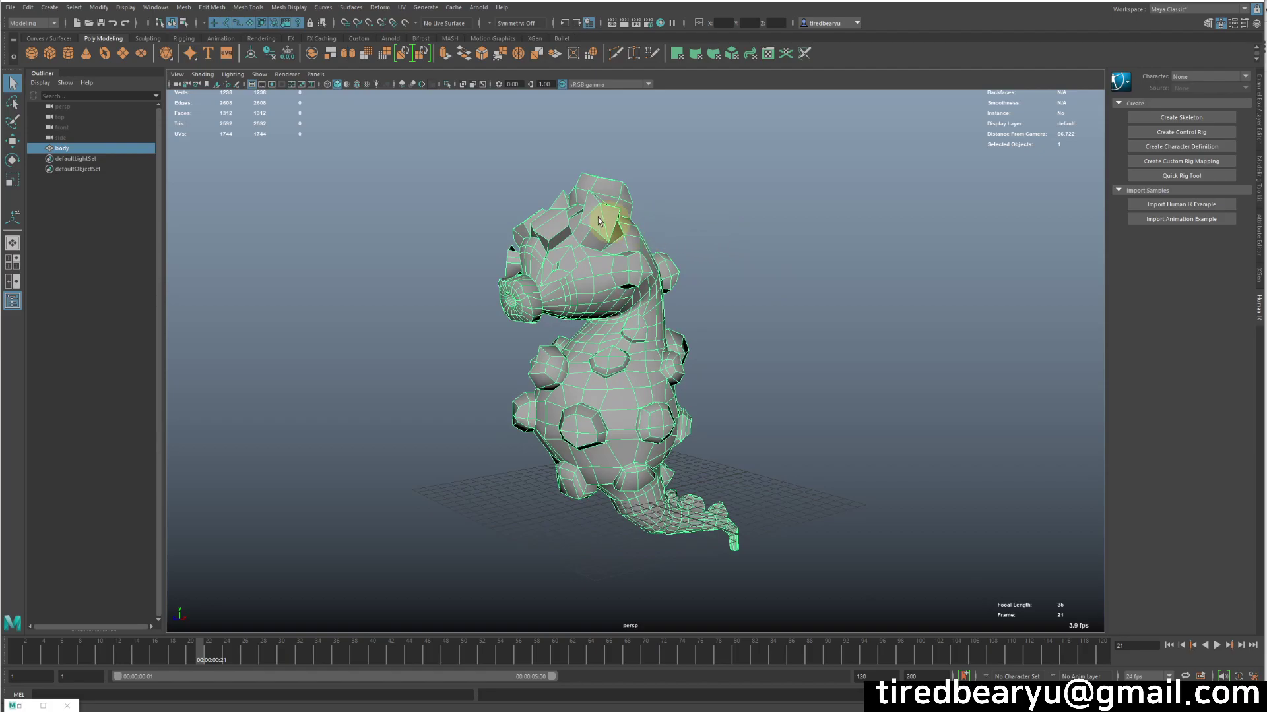
click(706, 314)
key(ctrl+z)
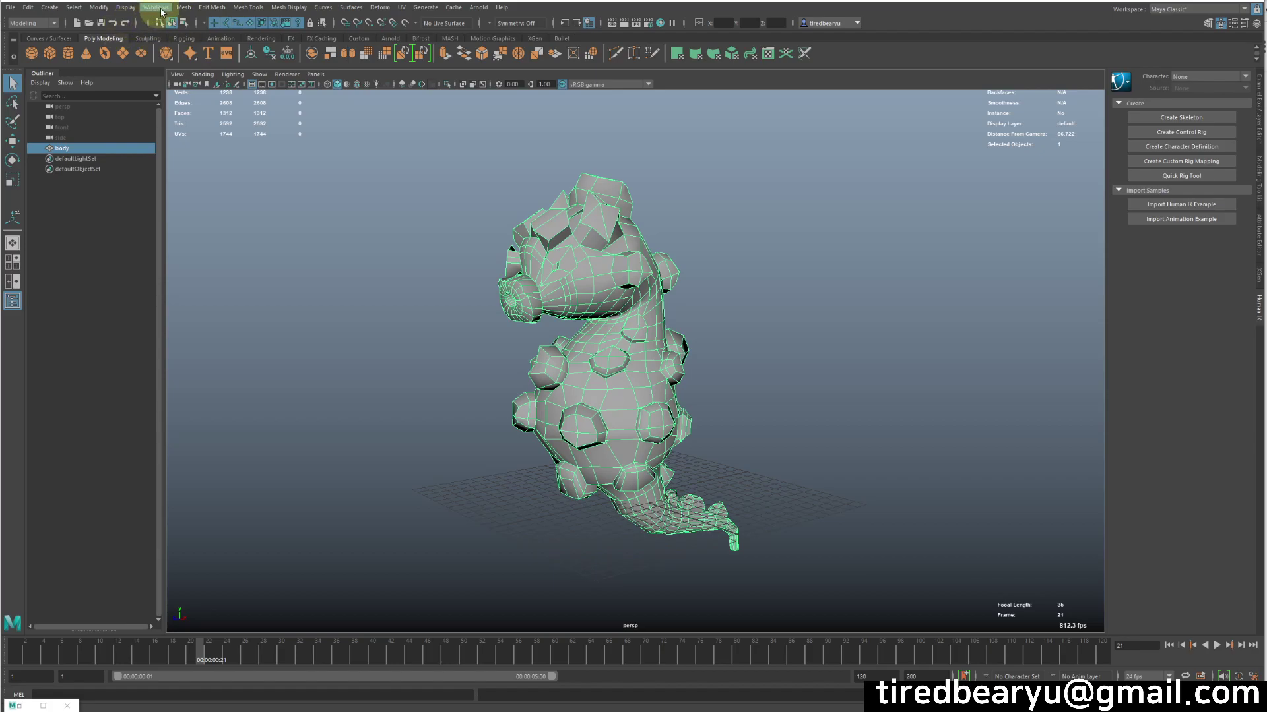
click(184, 7)
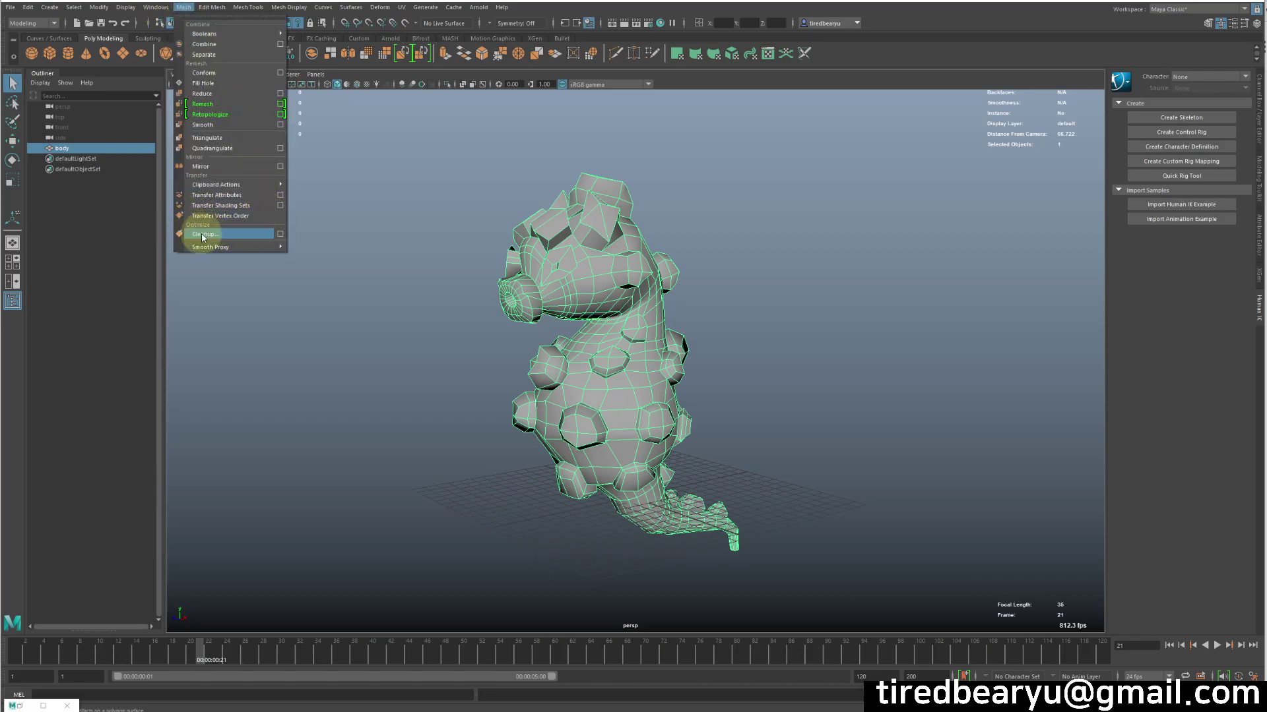
click(280, 235)
drag(118, 125, 264, 104)
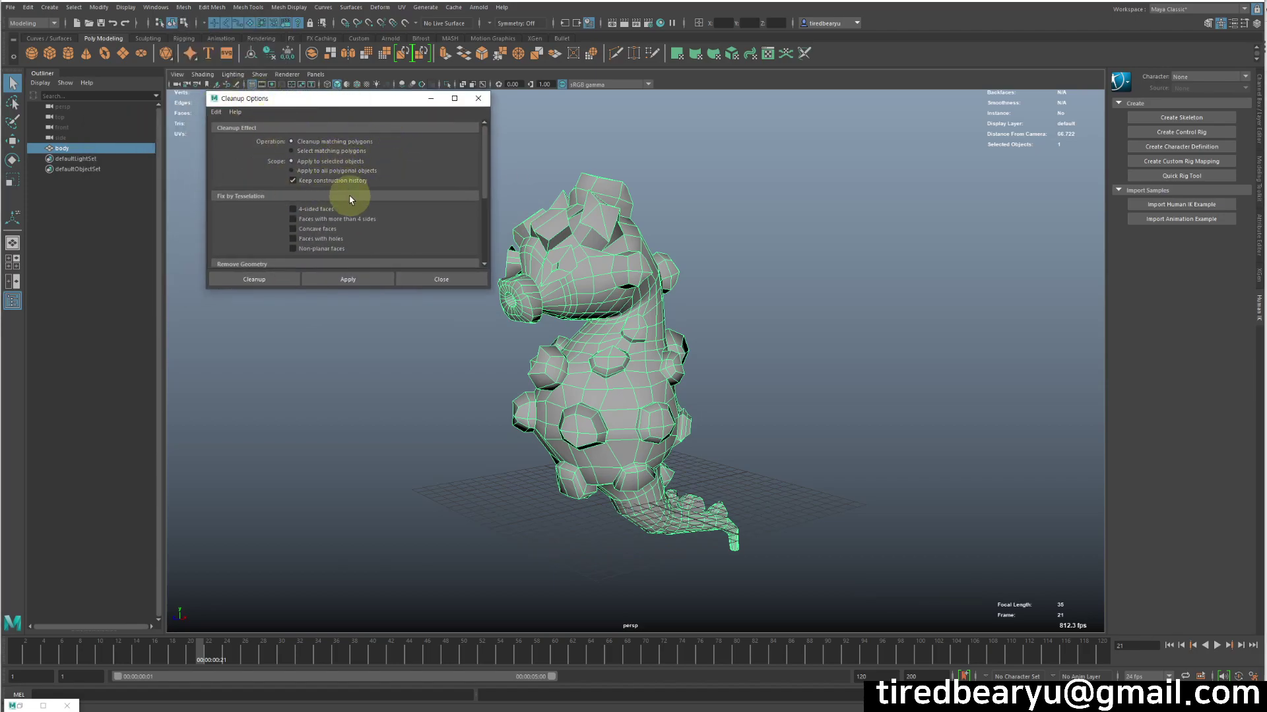
- Run Cleanup on the body with Select matching polygons and 4-sided faces, and inspect the selected faces around the character
click(327, 145)
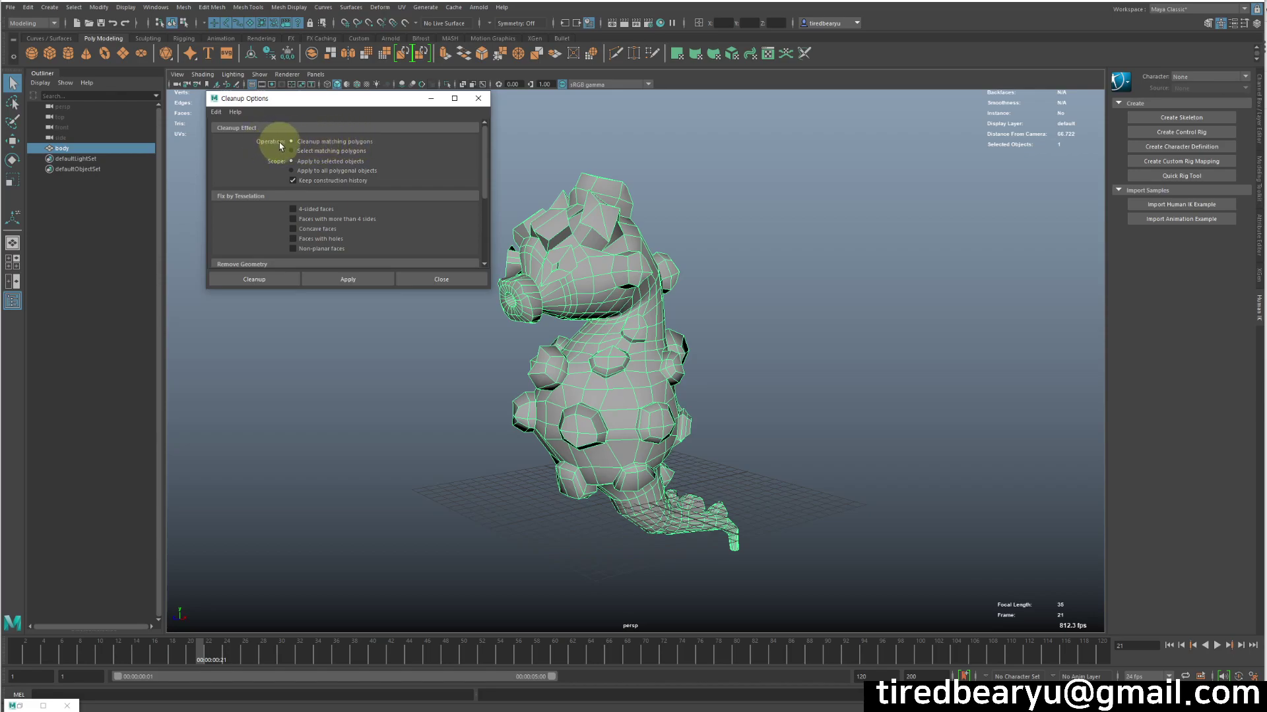
click(323, 151)
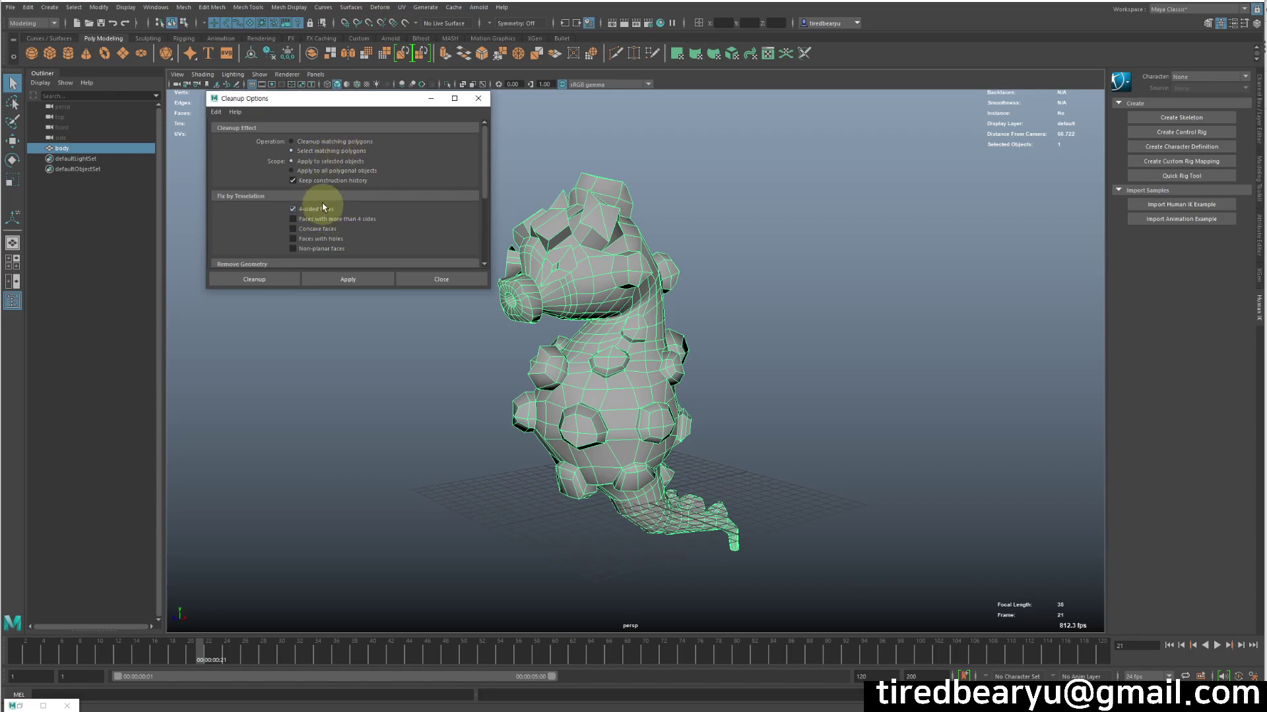
click(314, 151)
click(347, 280)
alt+drag(699, 323, 781, 321)
alt+right_drag(781, 321, 883, 316)
alt+drag(883, 316, 806, 311)
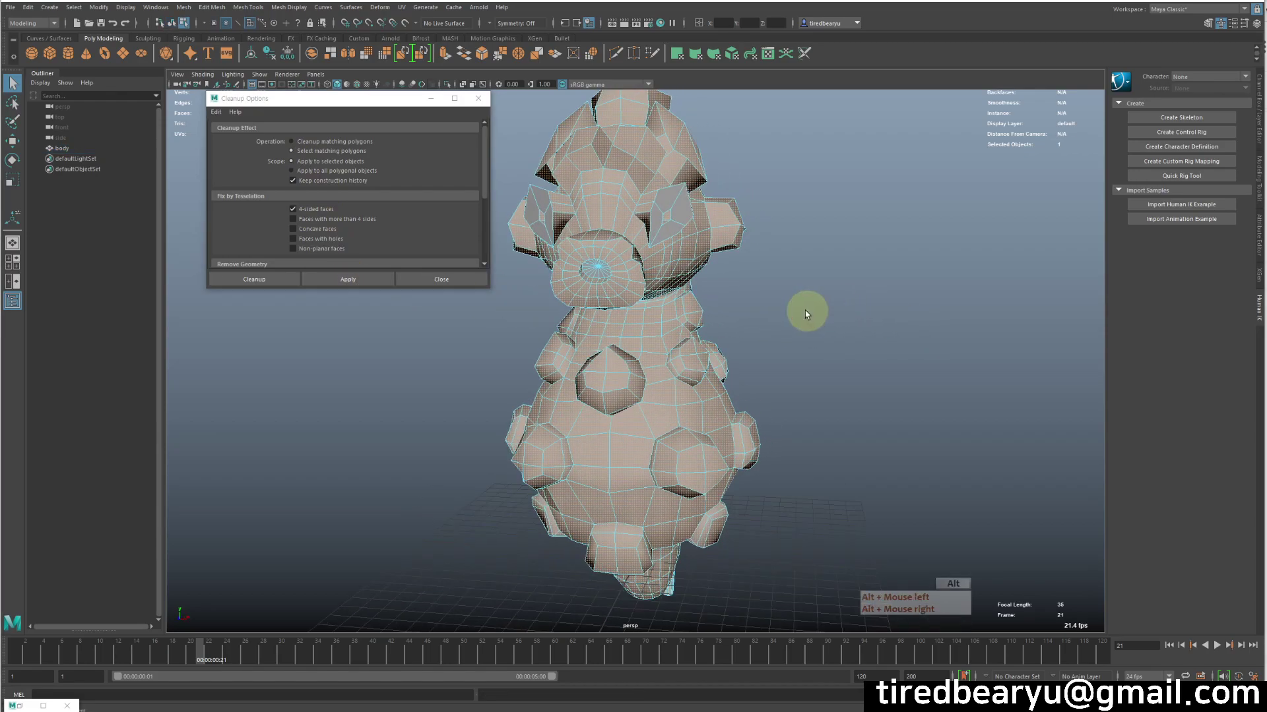
alt+right_drag(807, 311, 893, 314)
alt+middle_drag(856, 294, 884, 298)
alt+drag(884, 298, 863, 288)
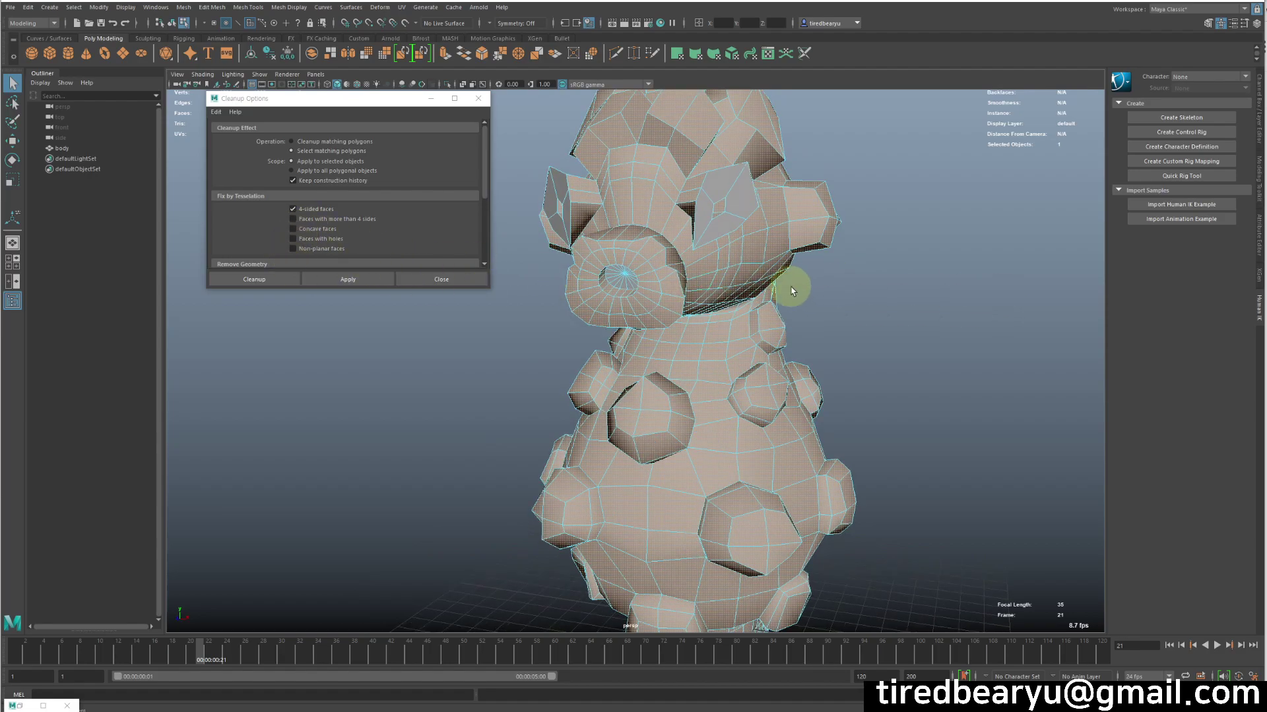
- Try Cleanup matching polygons with 4-sided faces on the reselected body mesh, and undo the operation
click(311, 142)
click(675, 196)
right_drag(780, 210, 860, 199)
click(860, 199)
click(671, 215)
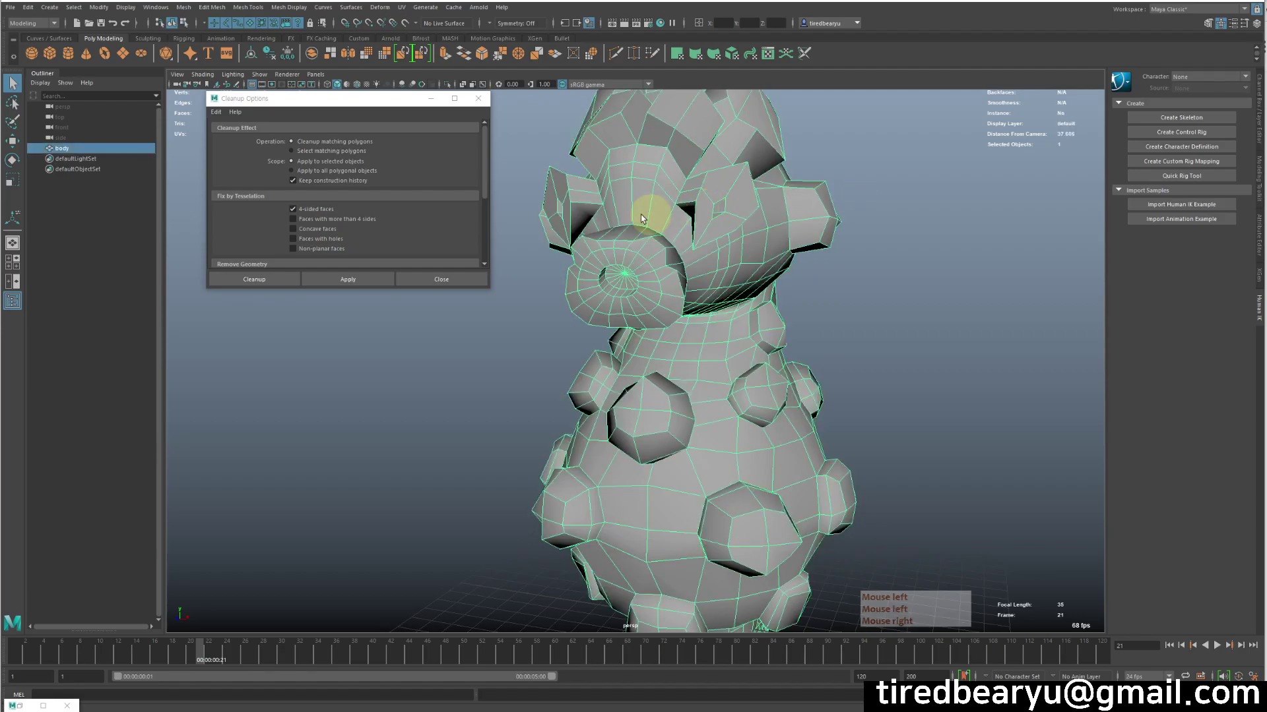
click(346, 283)
alt+right_drag(923, 287, 831, 274)
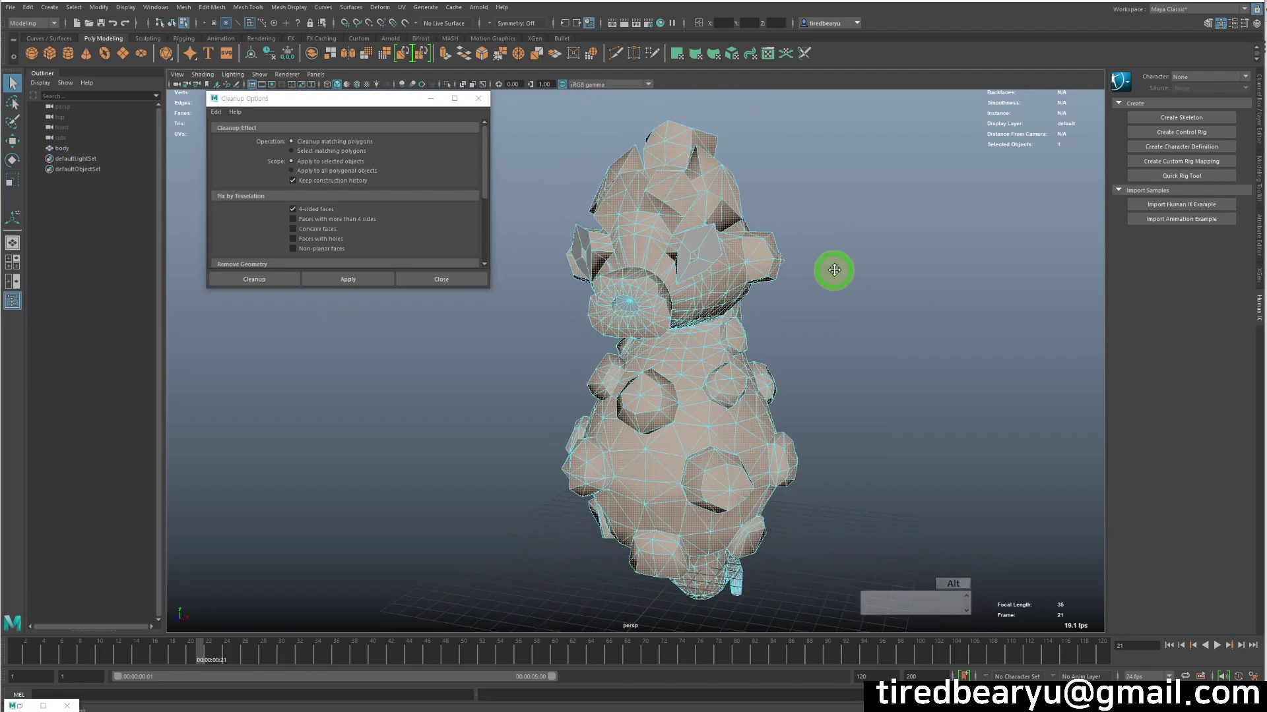
alt+middle_drag(831, 275, 881, 249)
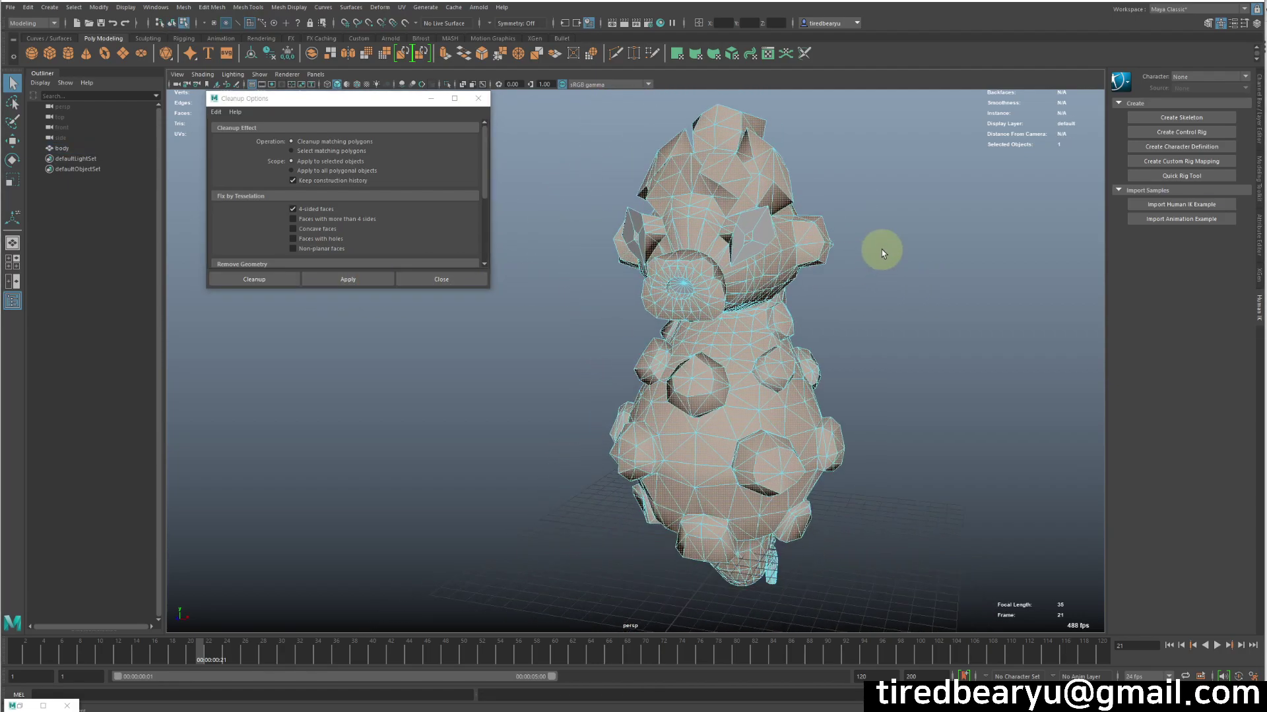
alt+drag(882, 249, 809, 297)
key(ctrl+z)
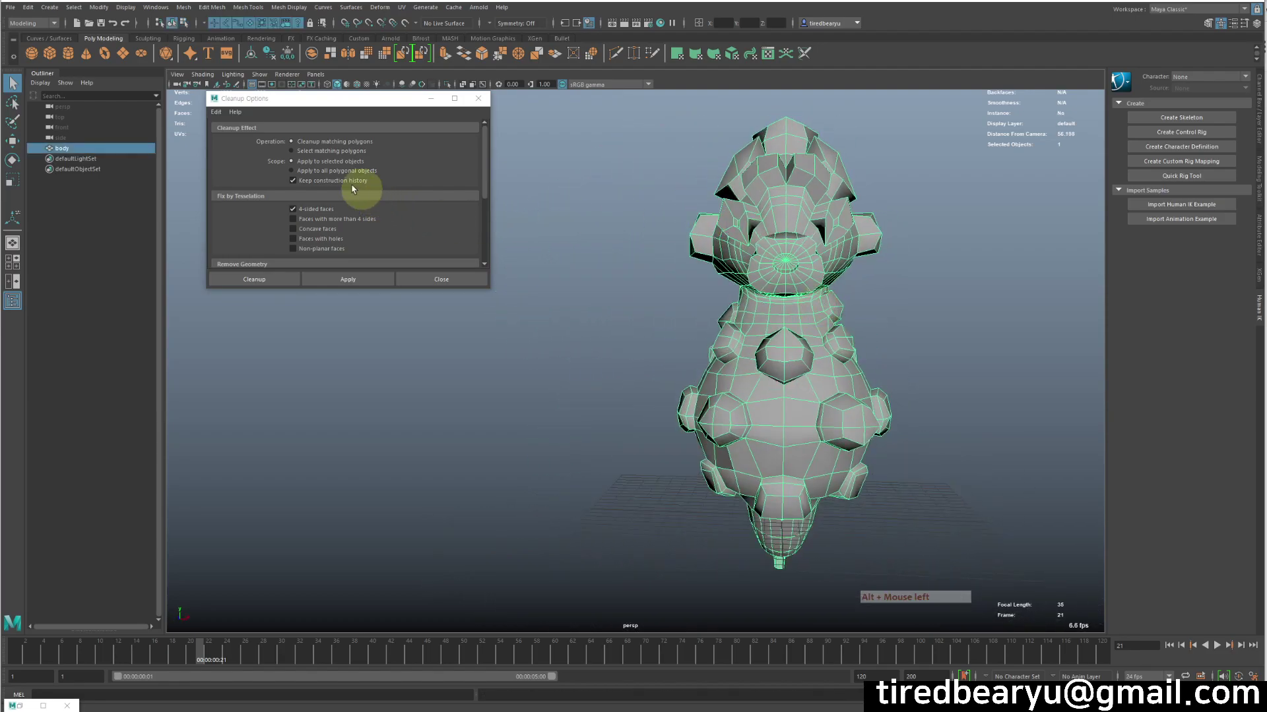
- Turn off 4-sided faces and turn on Nonmanifold geometry with Normals and geometry in the Cleanup options
click(300, 209)
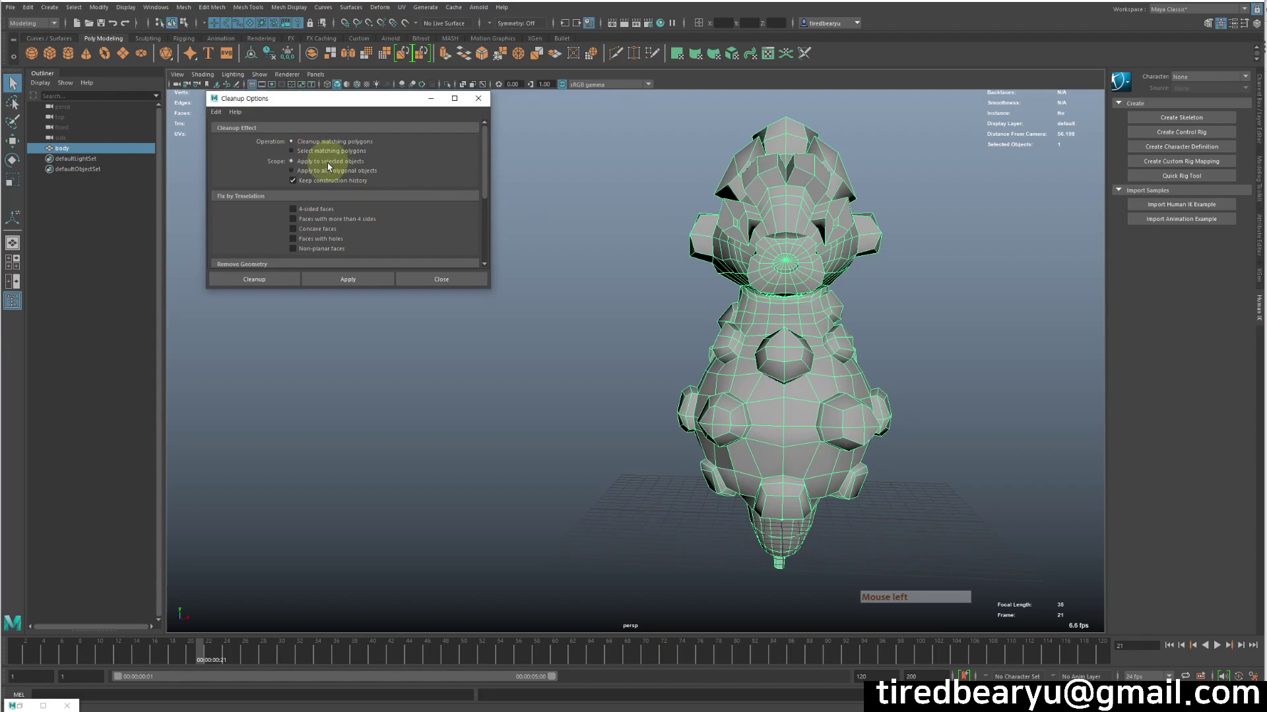
scroll(349, 211, down, 5)
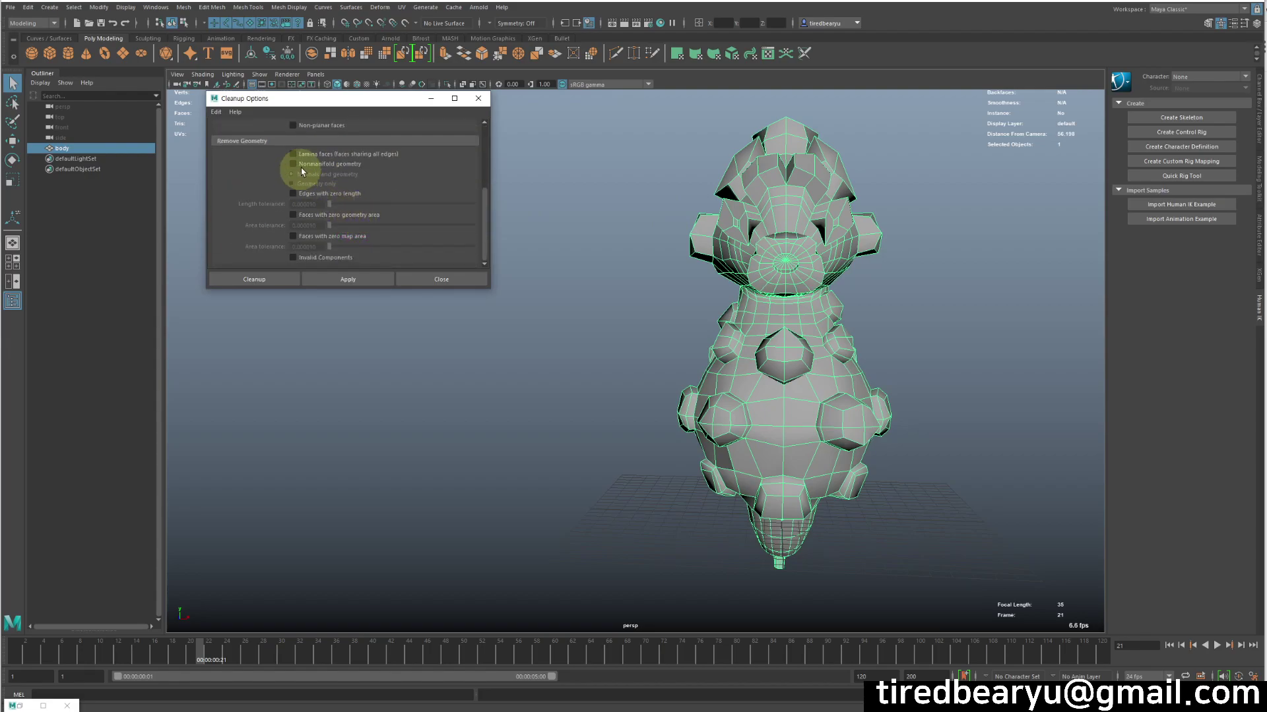
click(356, 165)
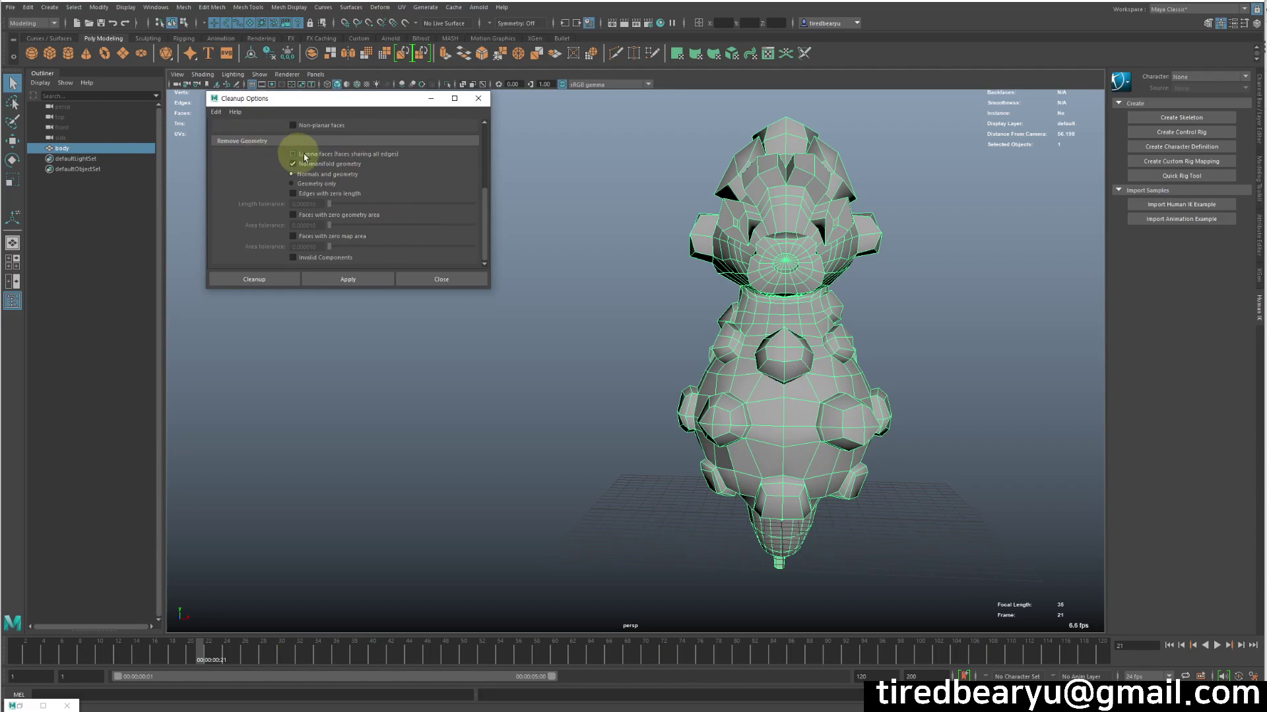
scroll(427, 204, up, 3)
scroll(427, 203, up, 1)
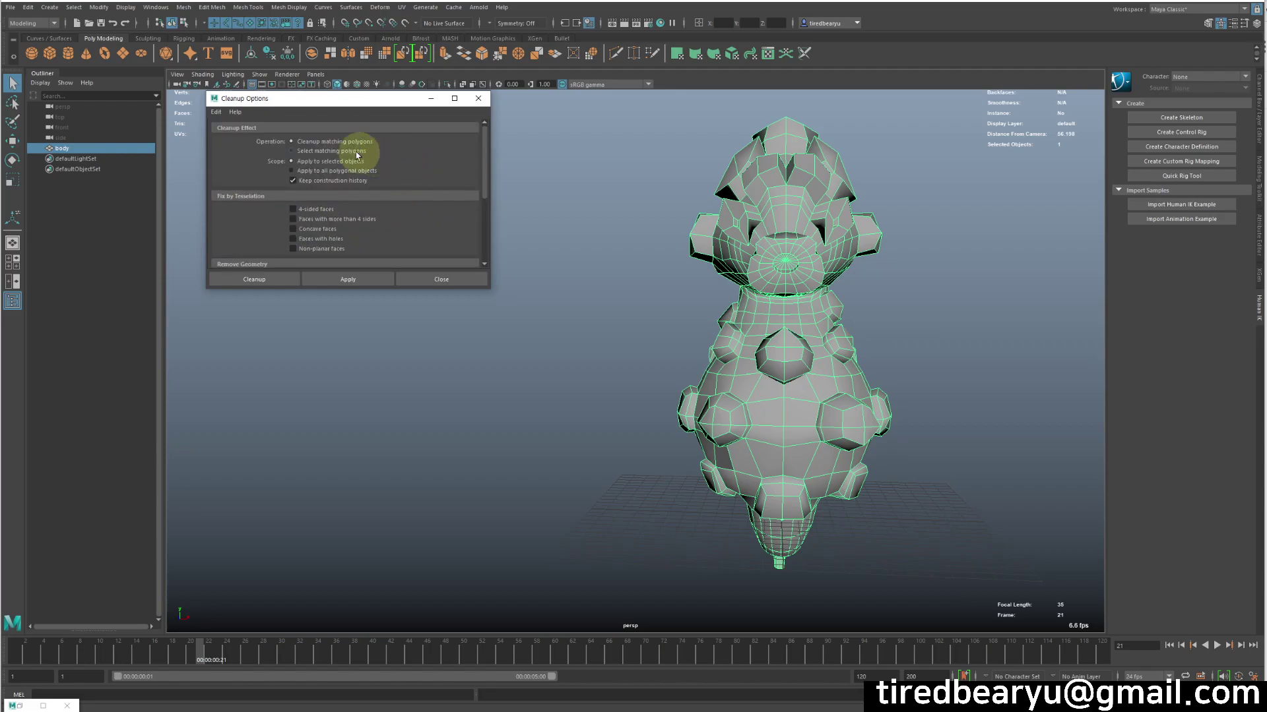
- Try cleaning up the body's nonmanifold geometry, and undo the cleanup
click(343, 284)
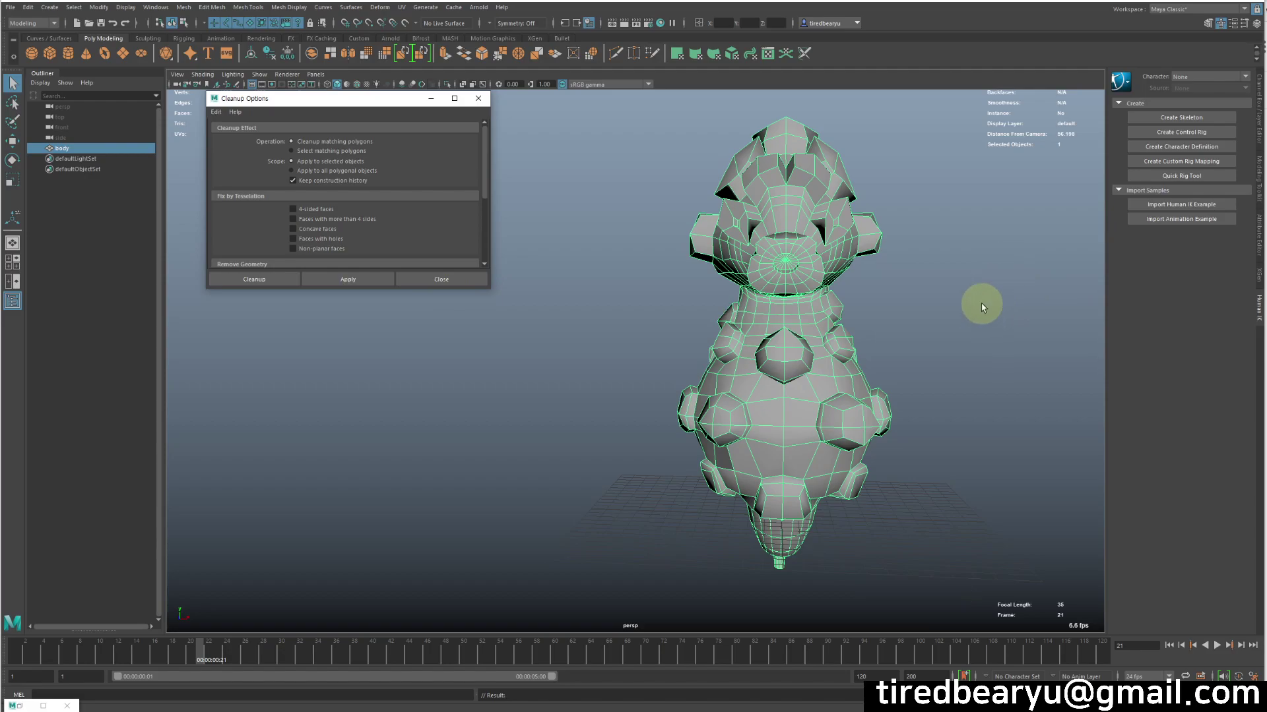
alt+drag(981, 307, 922, 291)
key(ctrl+z)
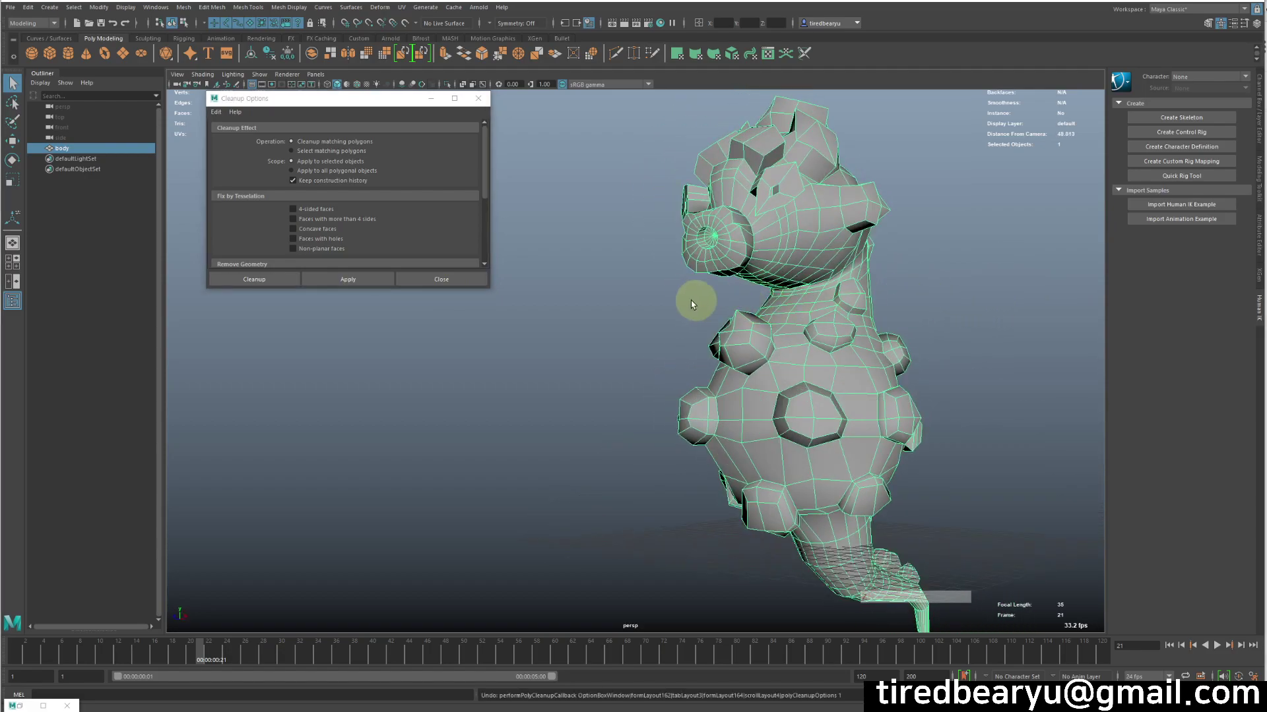
- Check the body for nonmanifold geometry with Cleanup set to Select matching polygons, and examine the mesh in wireframe
click(335, 149)
click(353, 284)
alt+drag(1038, 318, 1023, 322)
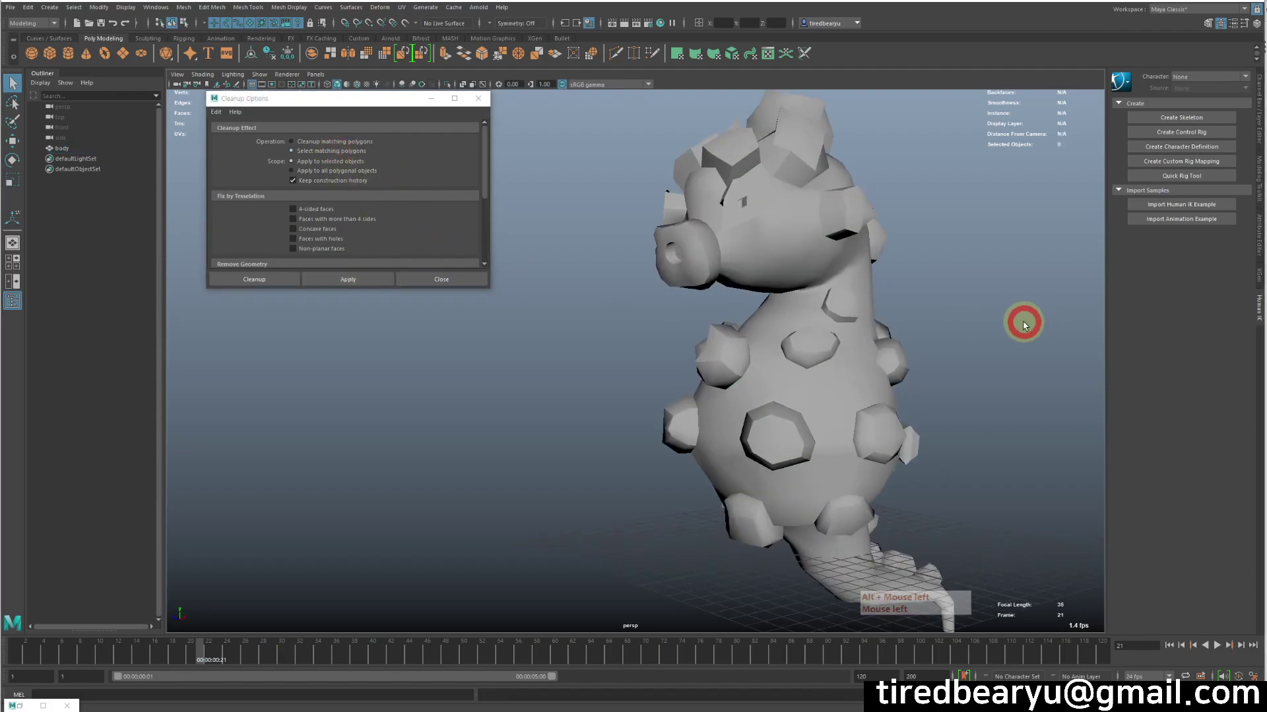
key(4)
alt+middle_drag(1023, 343, 967, 237)
key(f)
mouse_move(891, 290)
alt+mouse_down()
mouse_move(970, 272)
mouse_move(884, 260)
mouse_move(851, 276)
mouse_move(967, 291)
mouse_move(888, 345)
mouse_move(750, 321)
mouse_move(854, 418)
alt+mouse_up()
key(5)
key(4)
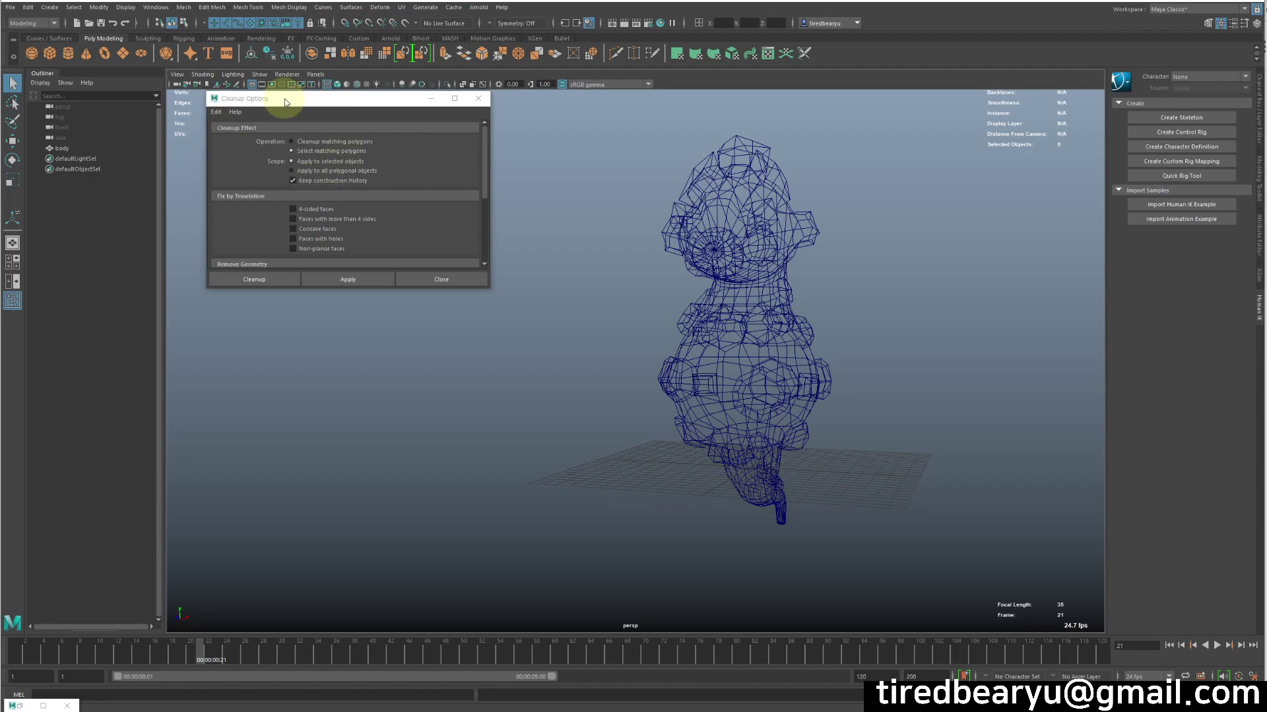
- Close the Cleanup options and reselect the body mesh in shaded display
click(436, 278)
alt+drag(990, 258, 764, 283)
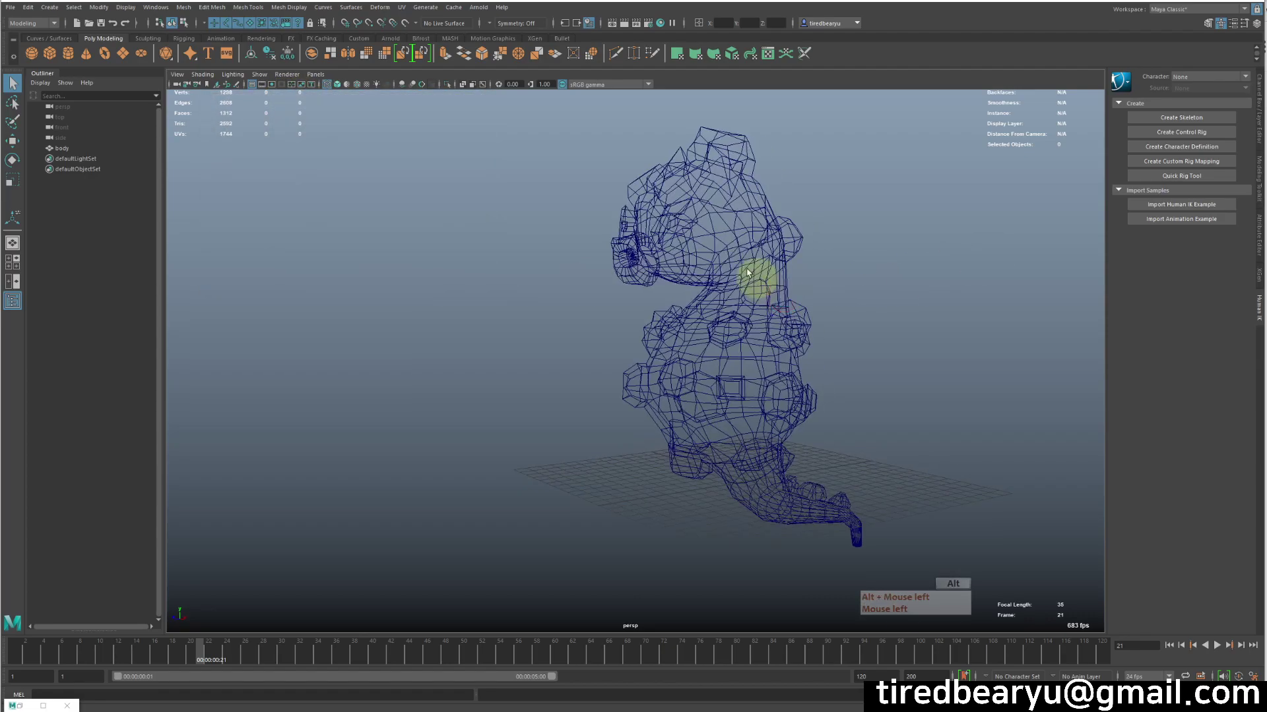
key(5)
click(765, 285)
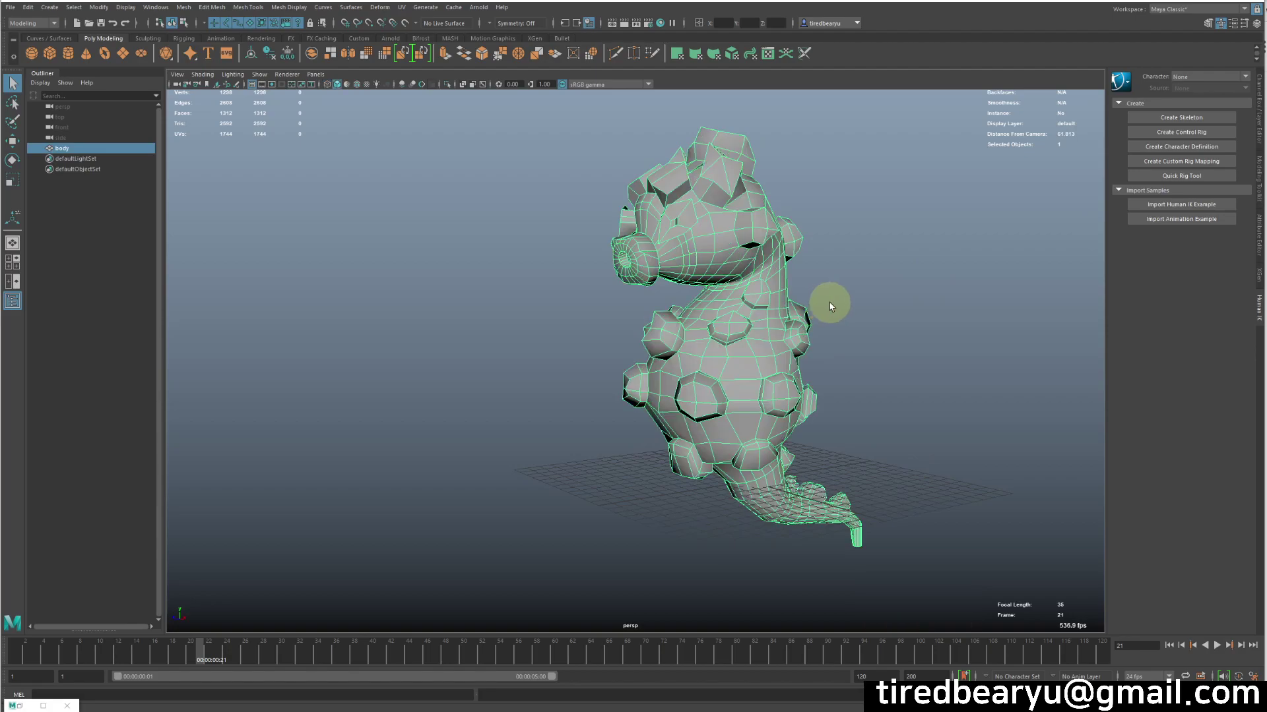
- Open the UV Editor for the body mesh and arrange the view so the character sits beside it
click(403, 7)
click(419, 25)
alt+middle_drag(462, 297, 189, 295)
mouse_move(453, 317)
alt+mouse_down()
mouse_move(467, 329)
mouse_move(448, 318)
alt+mouse_up()
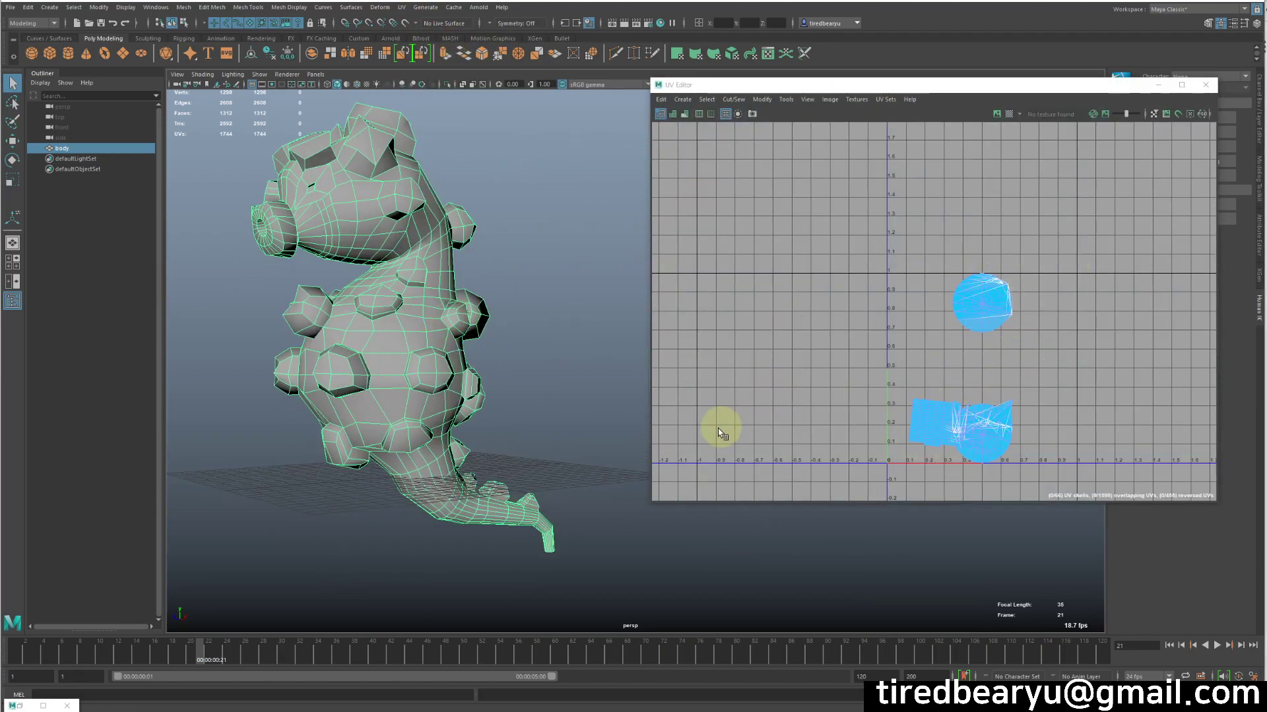
click(616, 294)
alt+middle_drag(457, 303, 523, 279)
click(506, 339)
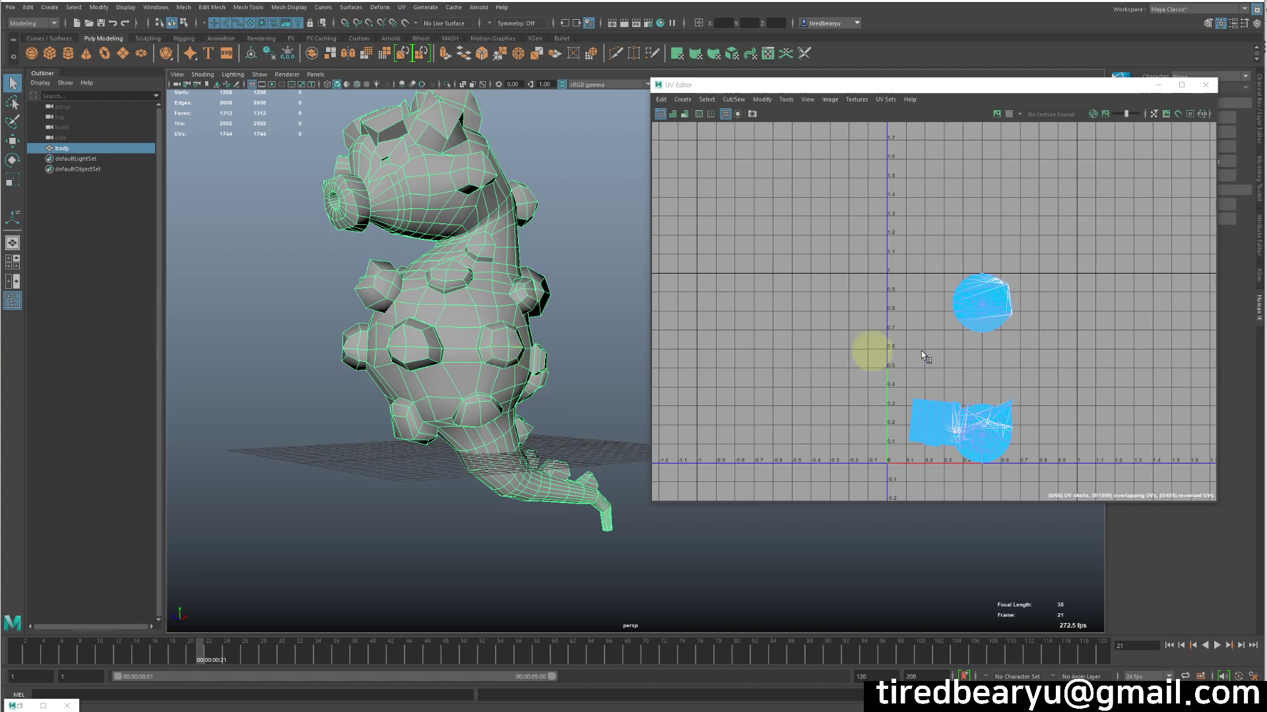
- Create a polygon sphere beside the character and compare its UV layout with the body's
click(36, 57)
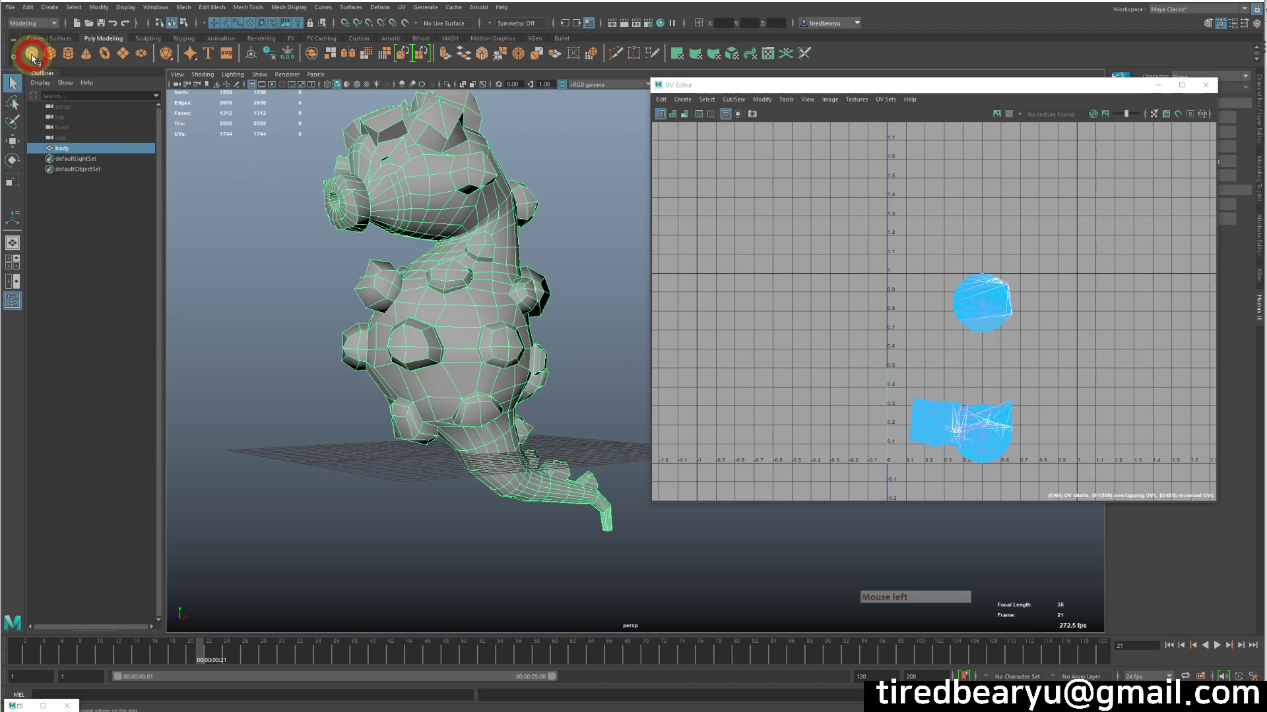
alt+drag(396, 298, 613, 507)
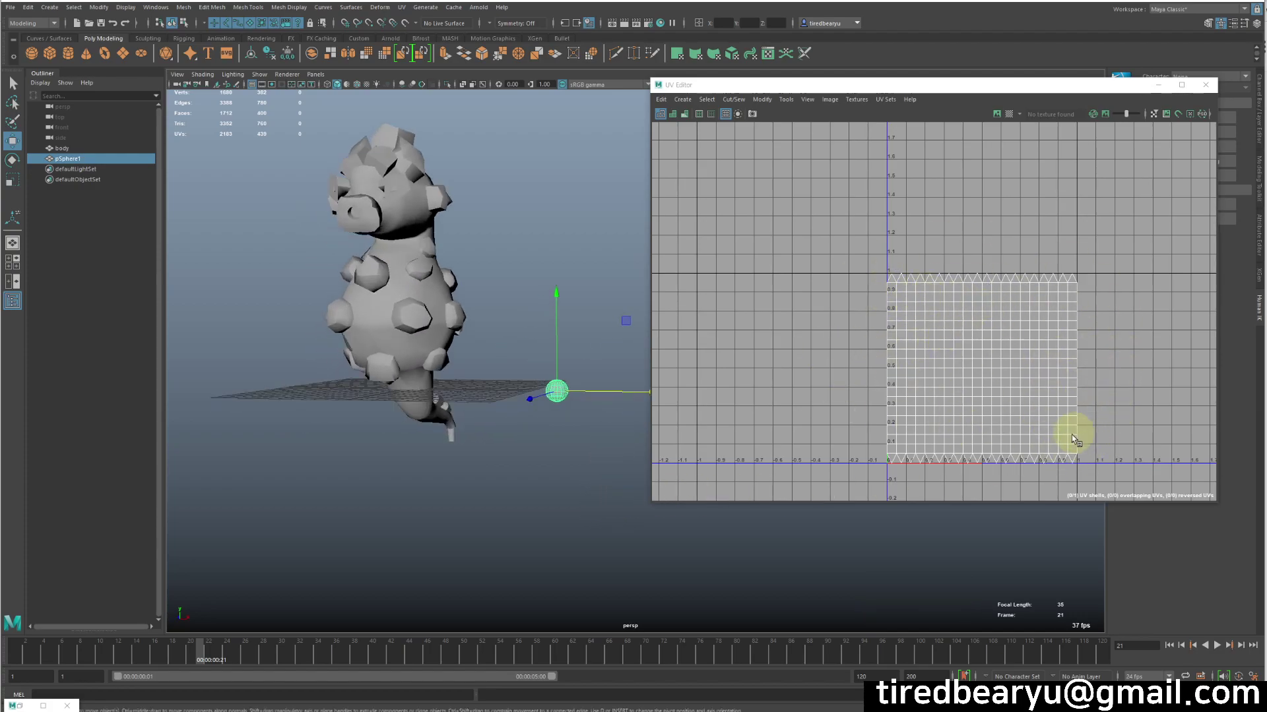
click(462, 320)
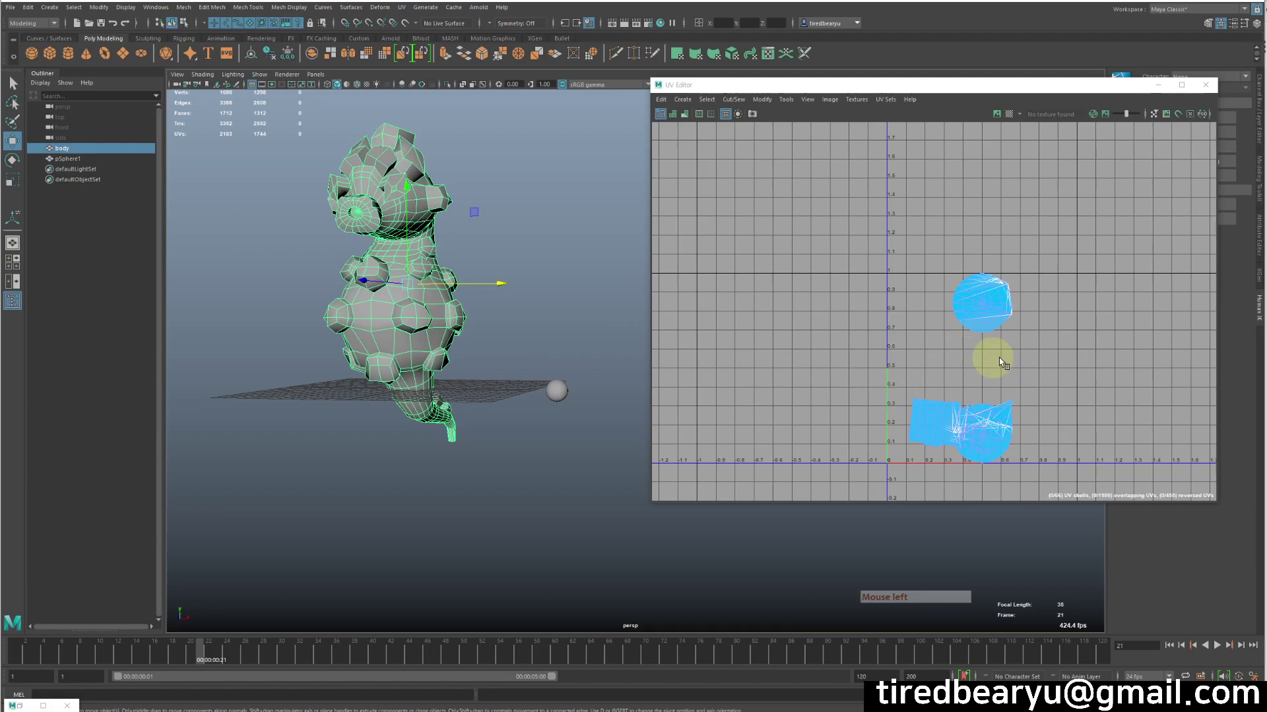
- Examine the body's UV shells up close in the UV Editor for overlaps and distortion
scroll(1002, 343, up, 4)
alt+middle_drag(921, 268, 988, 188)
alt+middle_drag(972, 405, 1001, 407)
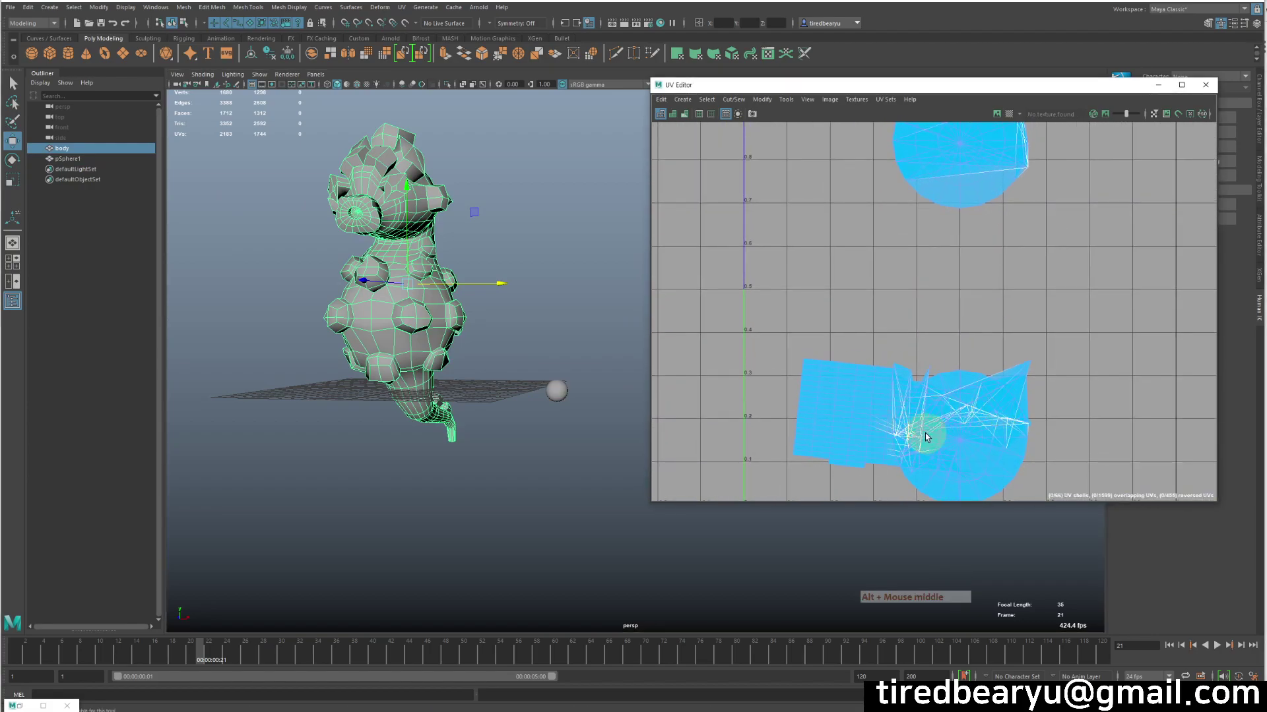
scroll(962, 345, up, 3)
scroll(999, 353, down, 5)
scroll(999, 348, down, 2)
click(1034, 283)
alt+middle_drag(995, 261, 972, 286)
- Select the upper and the lower UV clusters in turn to see which body parts each covers
right_drag(908, 243, 951, 246)
drag(877, 198, 1080, 312)
middle_drag(1014, 353, 1047, 346)
key(z)
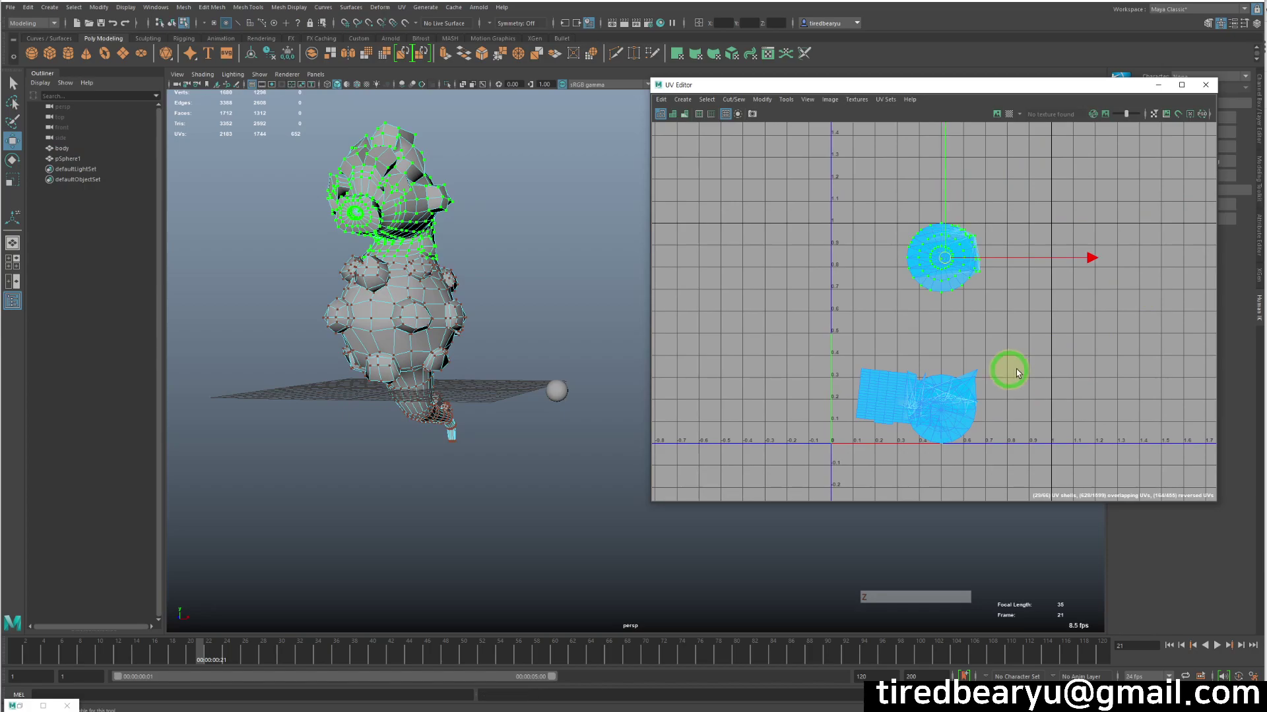
drag(873, 413, 1092, 468)
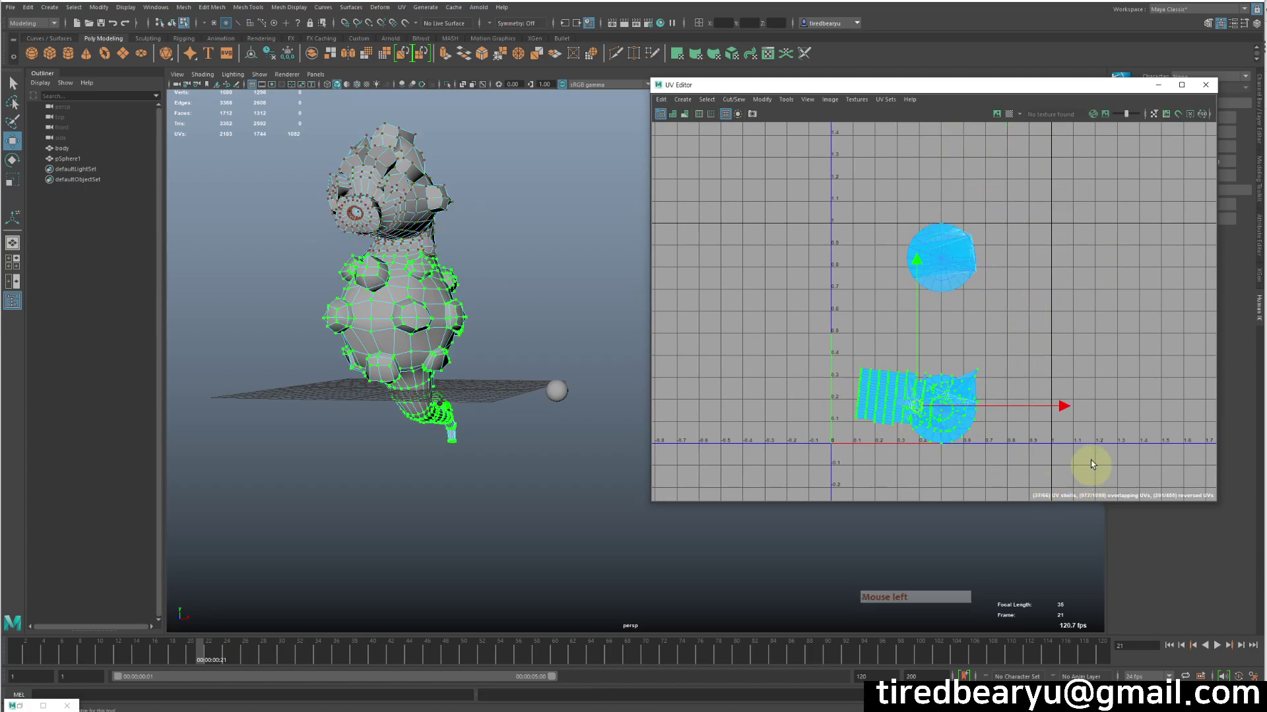
alt+drag(999, 362, 970, 359)
- Select all UVs of the body mesh in the UV Editor and pin them
right_click(393, 303)
click(453, 282)
click(443, 306)
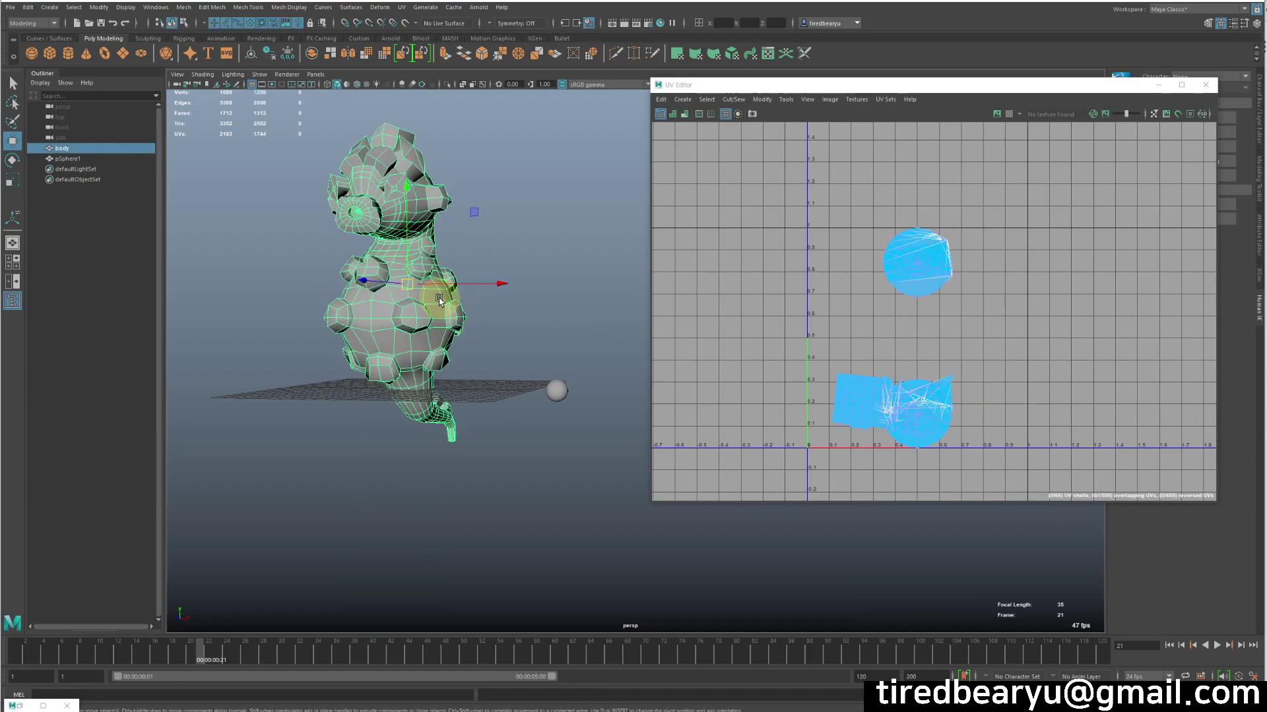
scroll(789, 286, down, 2)
alt+middle_drag(784, 297, 932, 275)
right_drag(879, 222, 928, 215)
drag(769, 180, 1165, 473)
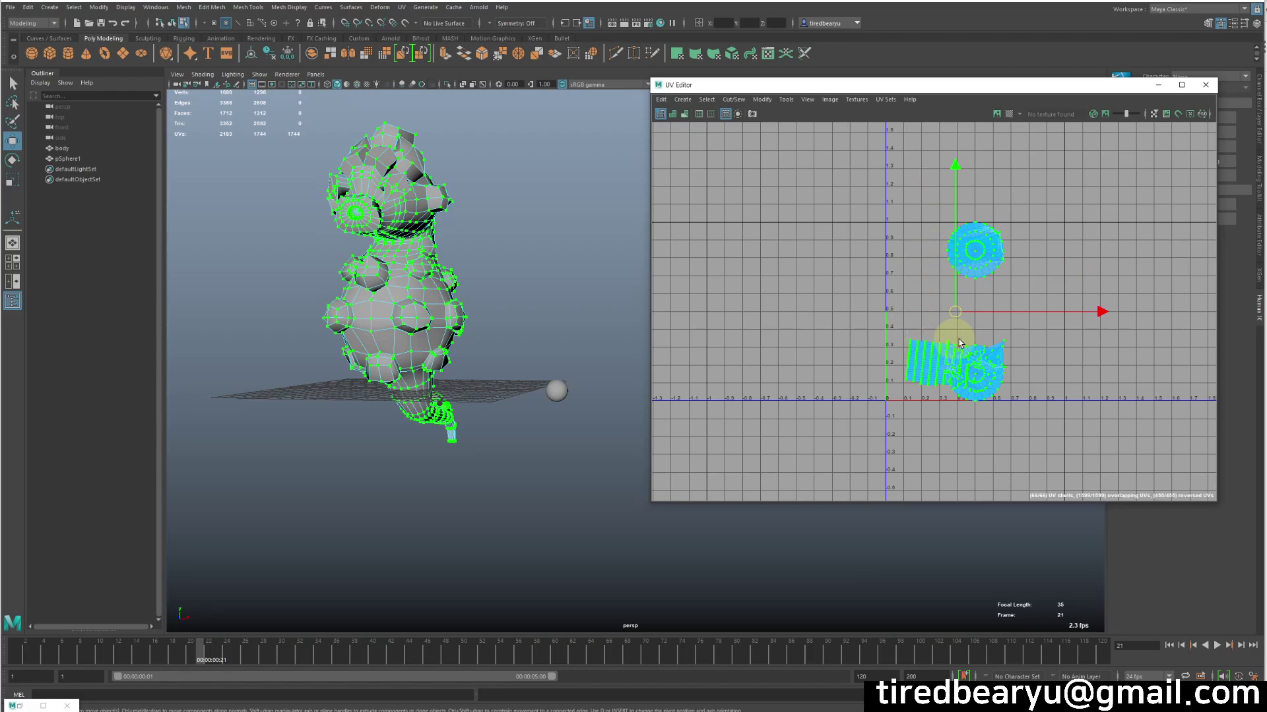
click(659, 99)
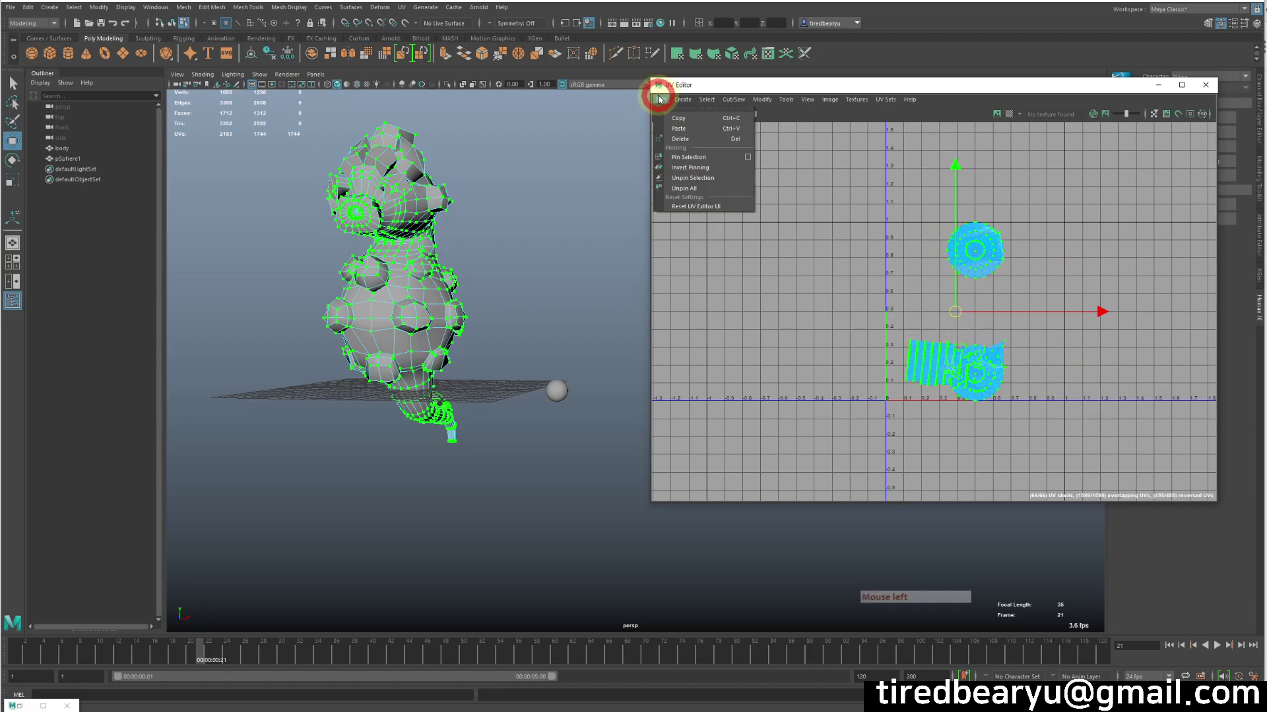
click(706, 178)
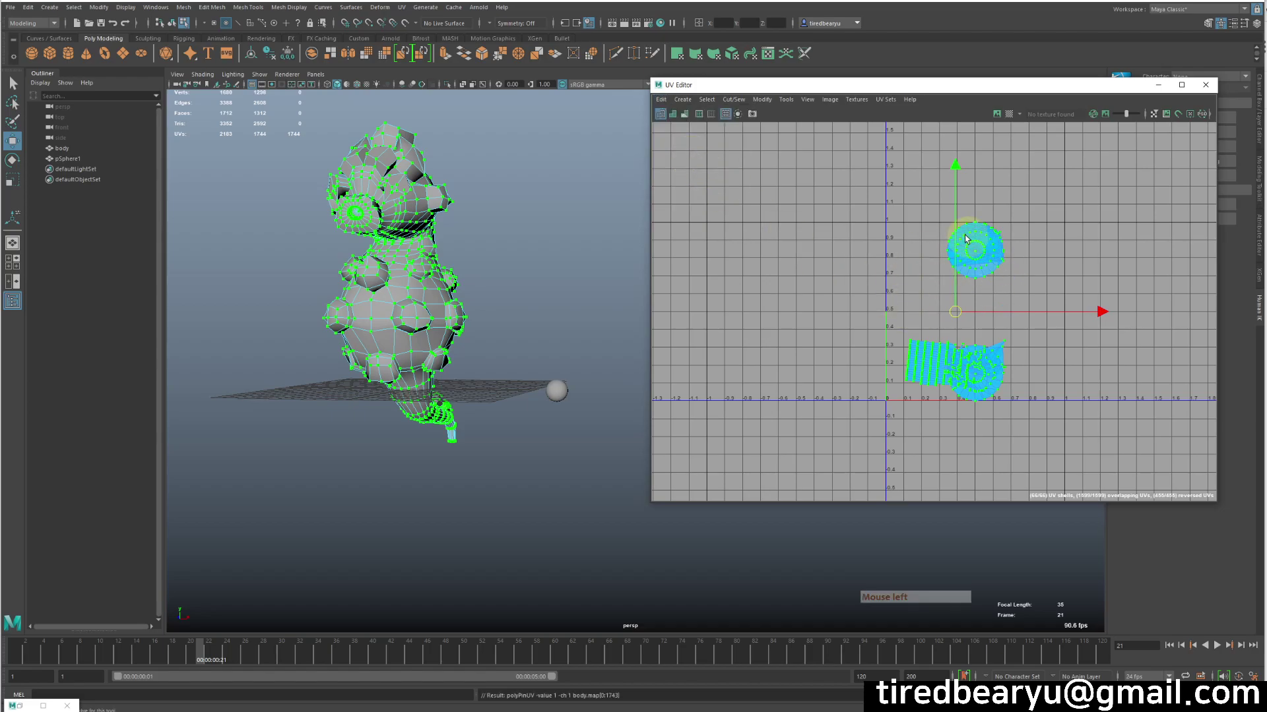
- Try to invert the pinning of the selected body UVs
click(662, 99)
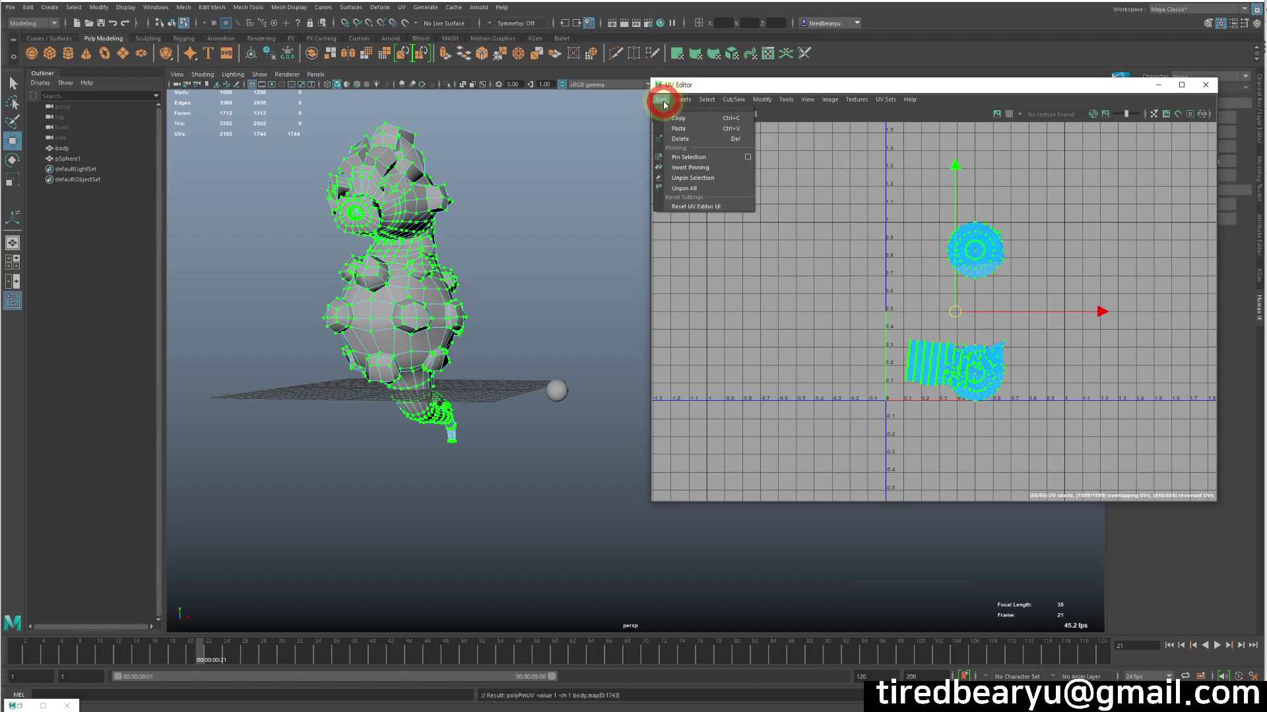
click(699, 171)
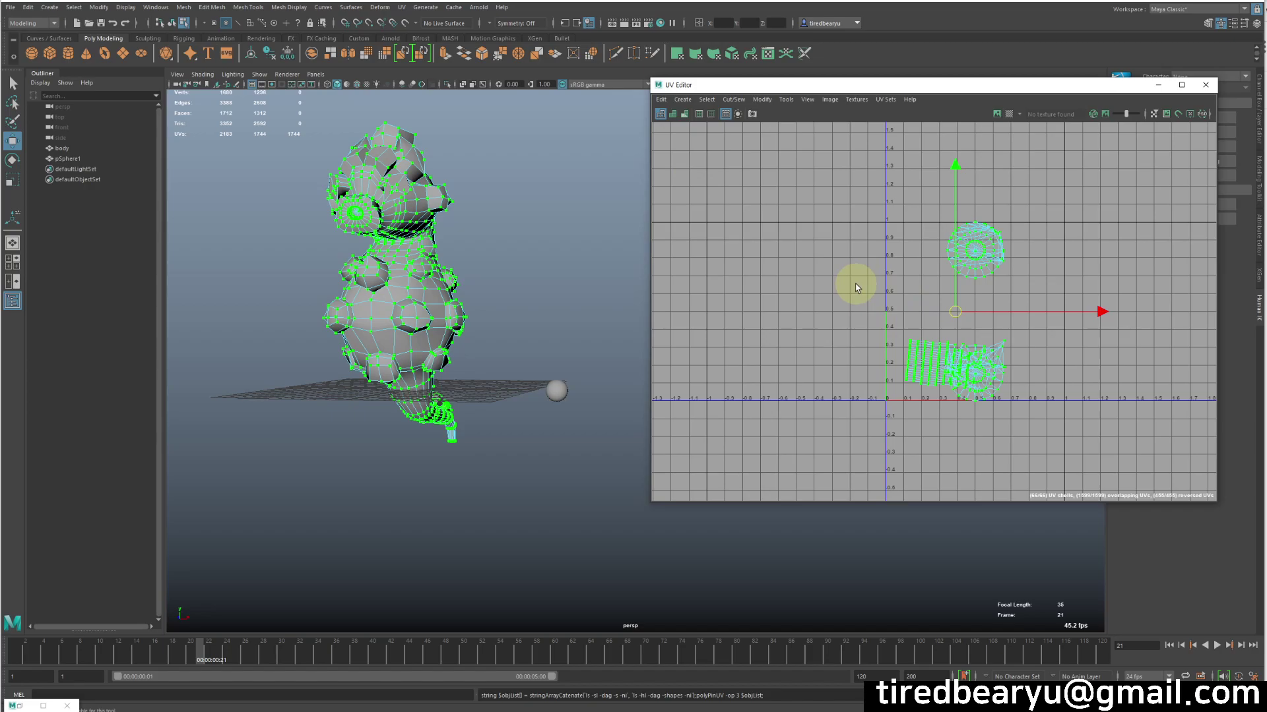
key(ctrl+z)
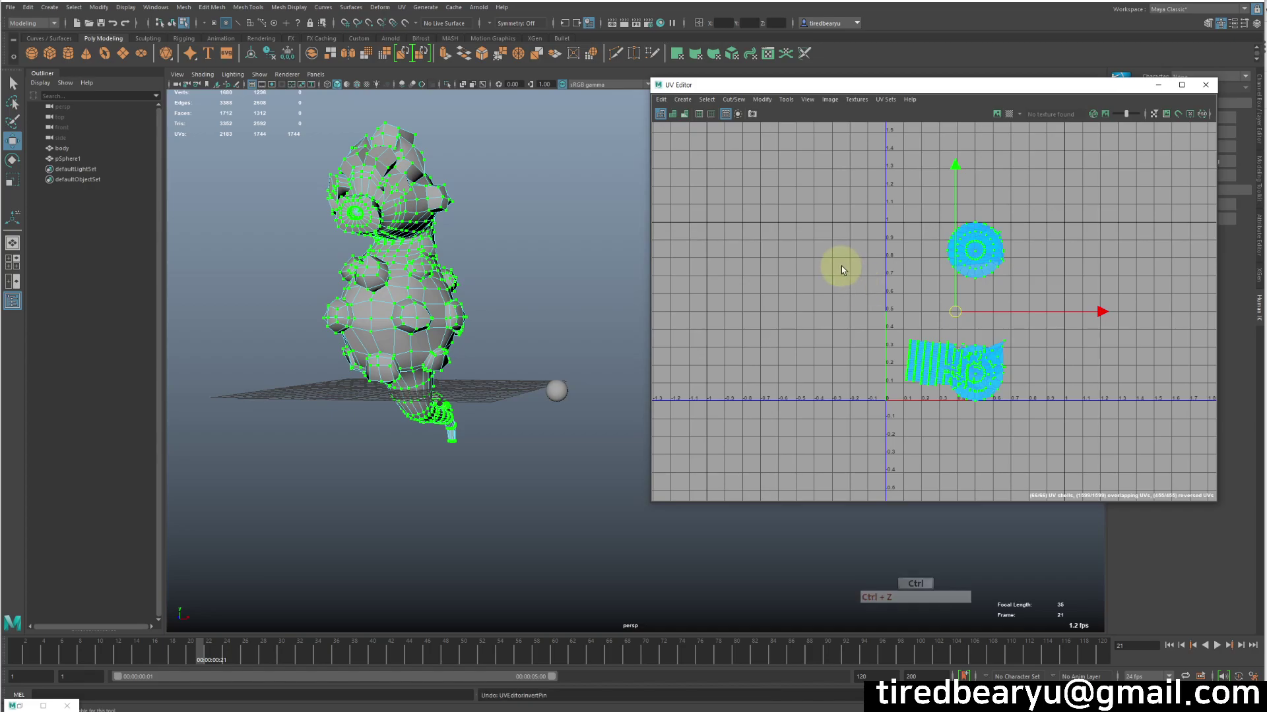
- Unpin all UVs of the body mesh in the UV Editor
click(663, 99)
click(679, 189)
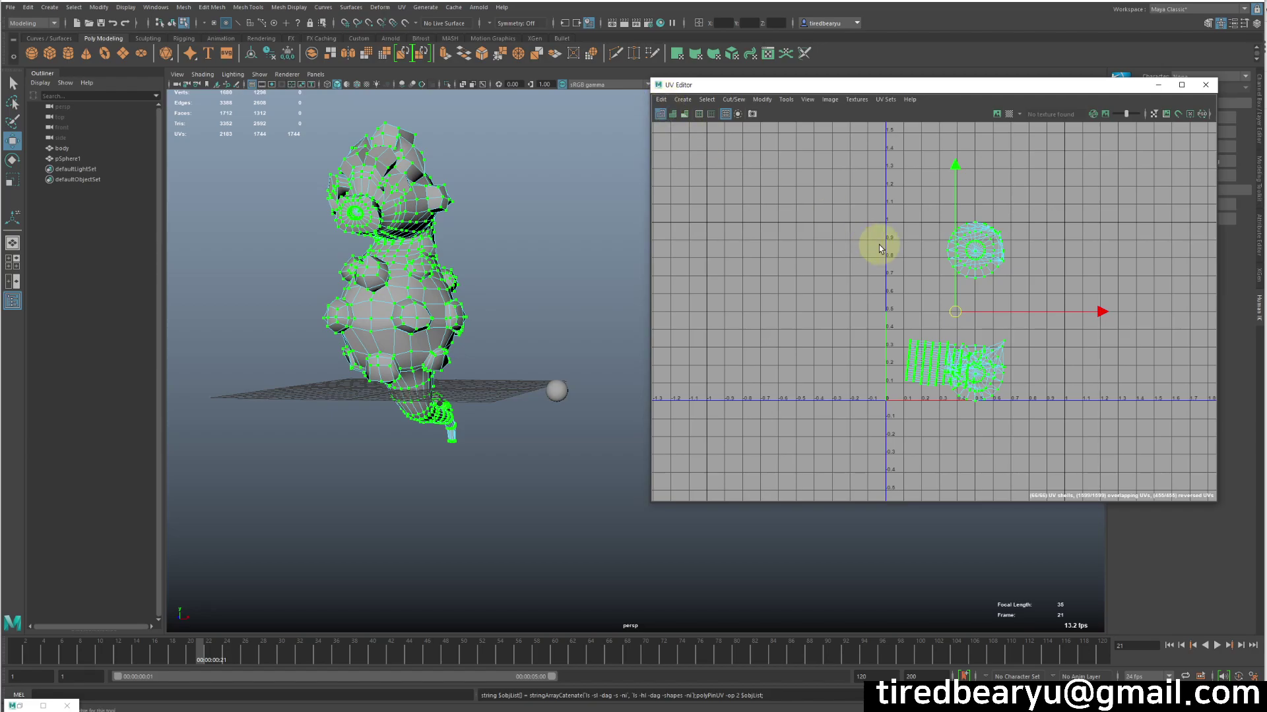
click(660, 100)
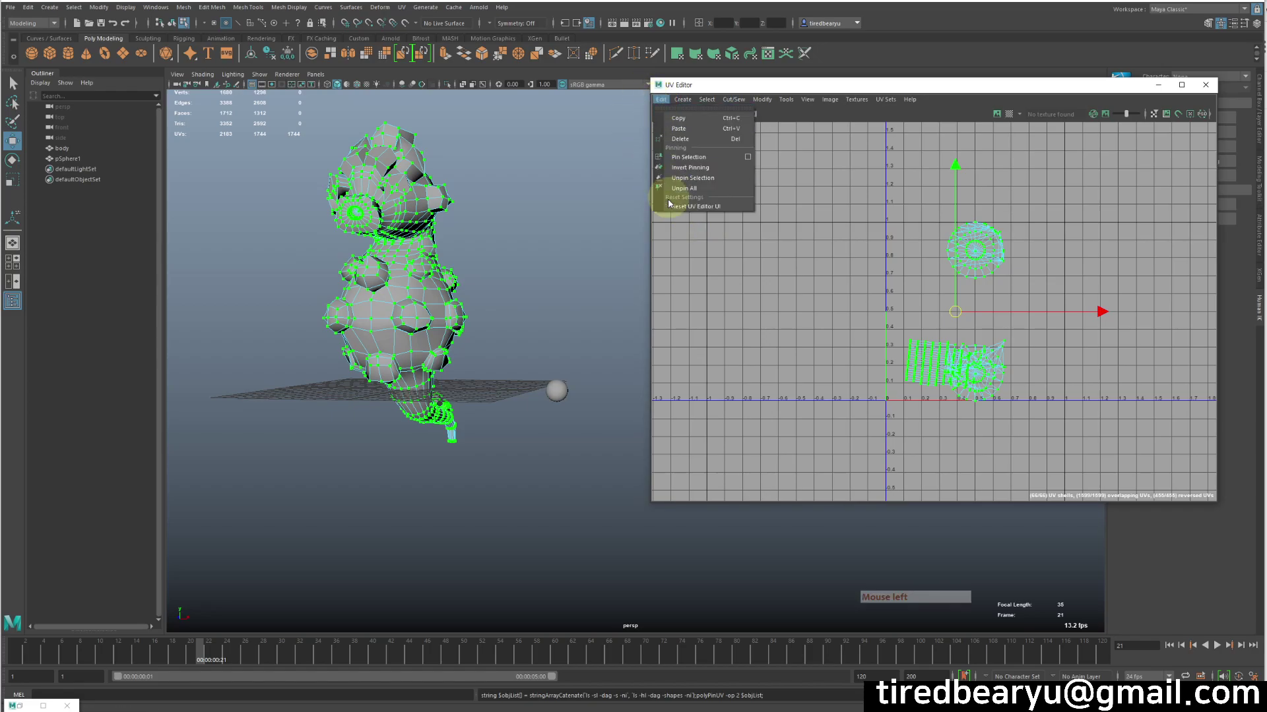
click(711, 184)
- Try moving all of the body's unpinned UVs together in the UV Editor and undo the move
click(897, 254)
key(w)
drag(919, 240, 1245, 504)
middle_drag(981, 420, 1109, 303)
key(z)
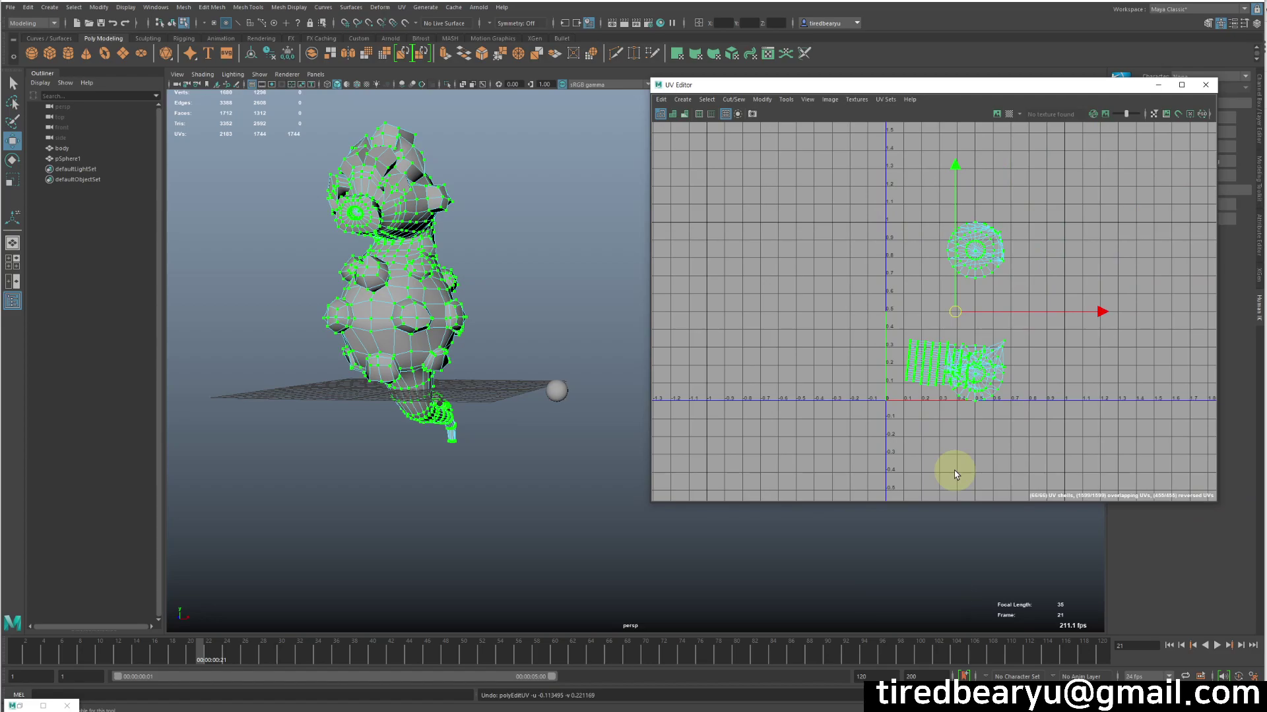
click(1016, 211)
drag(914, 193, 760, 168)
click(1100, 411)
click(871, 236)
right_click(846, 182)
drag(934, 173, 1164, 426)
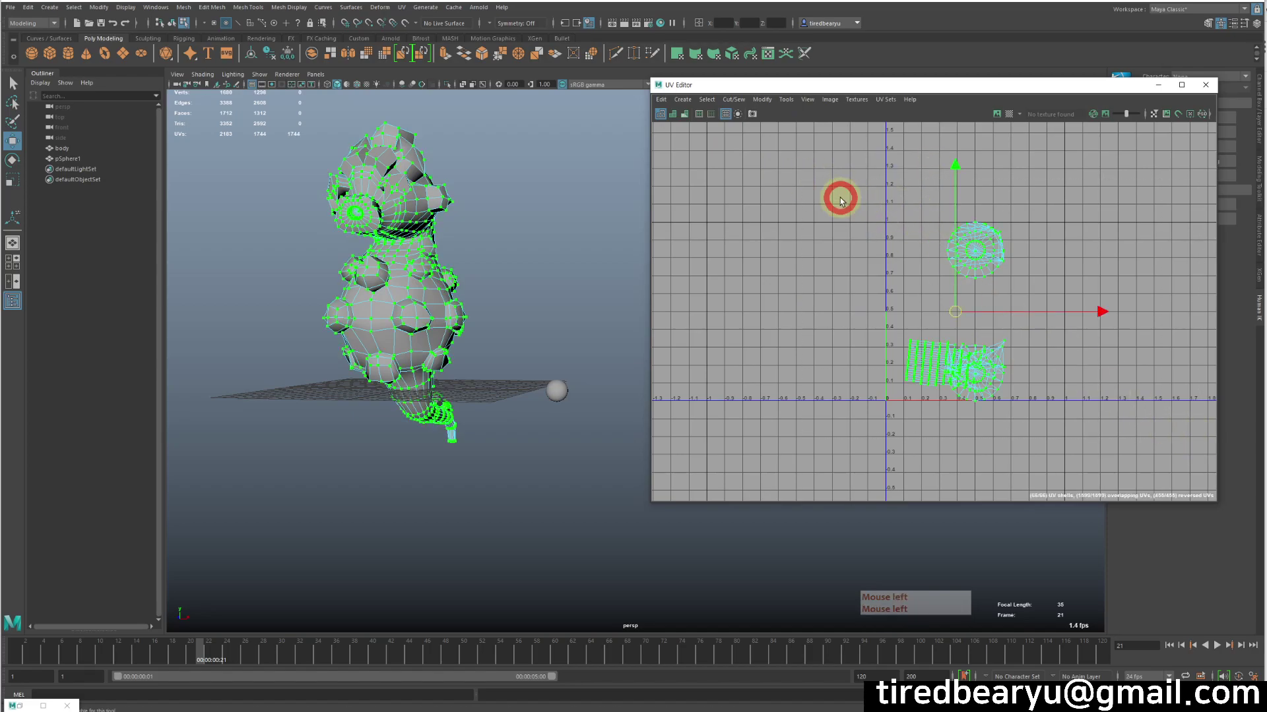
- Try to Unfold the UVs of the whole body mesh and look over the layout and model
click(841, 201)
click(782, 98)
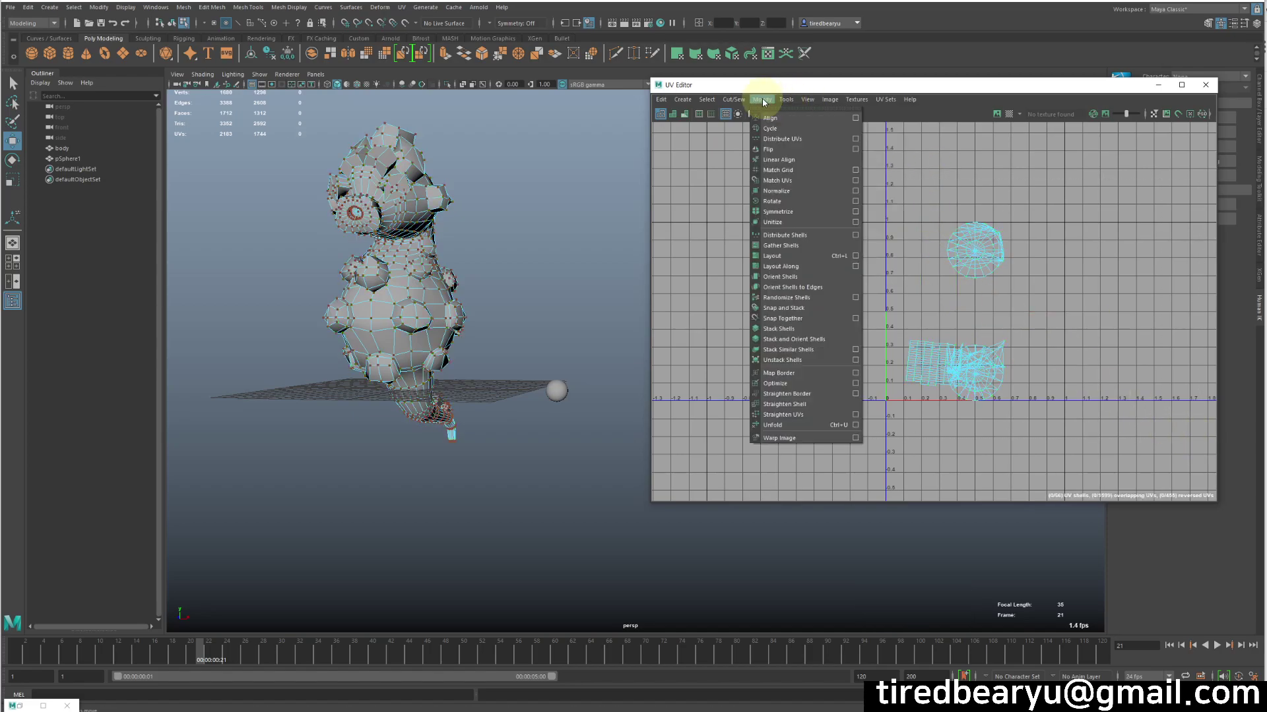
click(788, 427)
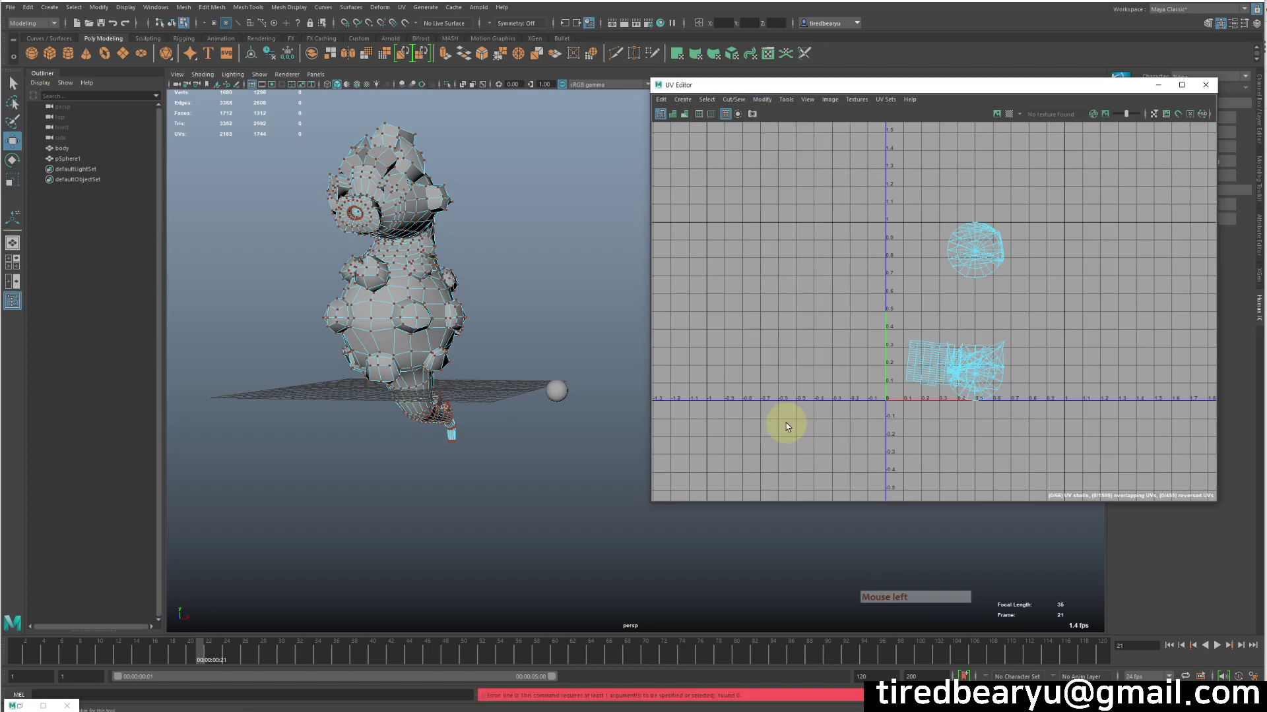
click(368, 303)
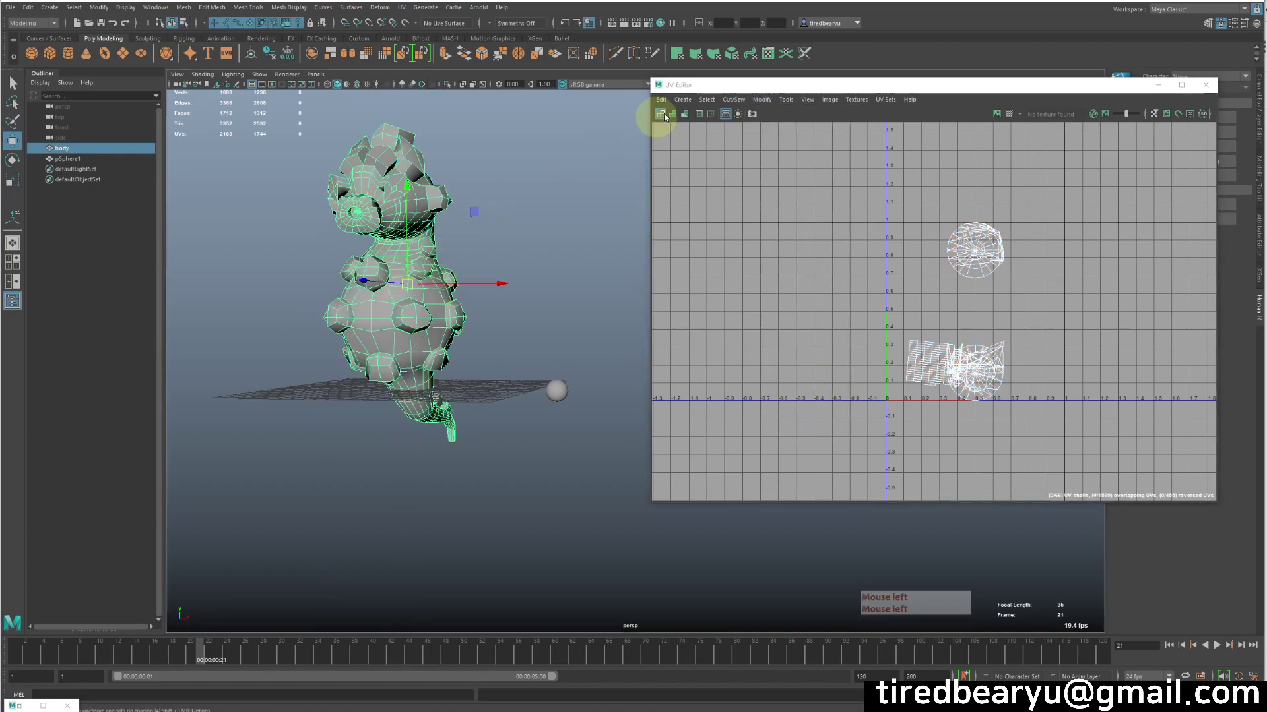
click(769, 101)
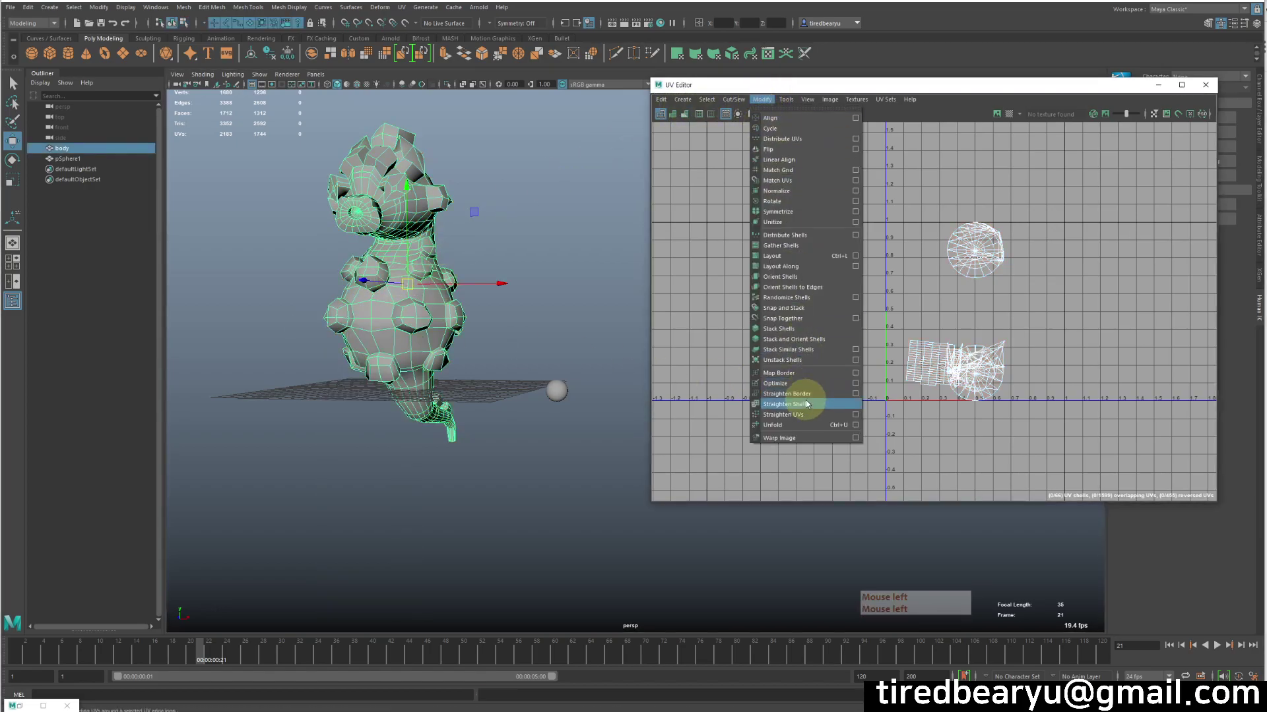
click(804, 425)
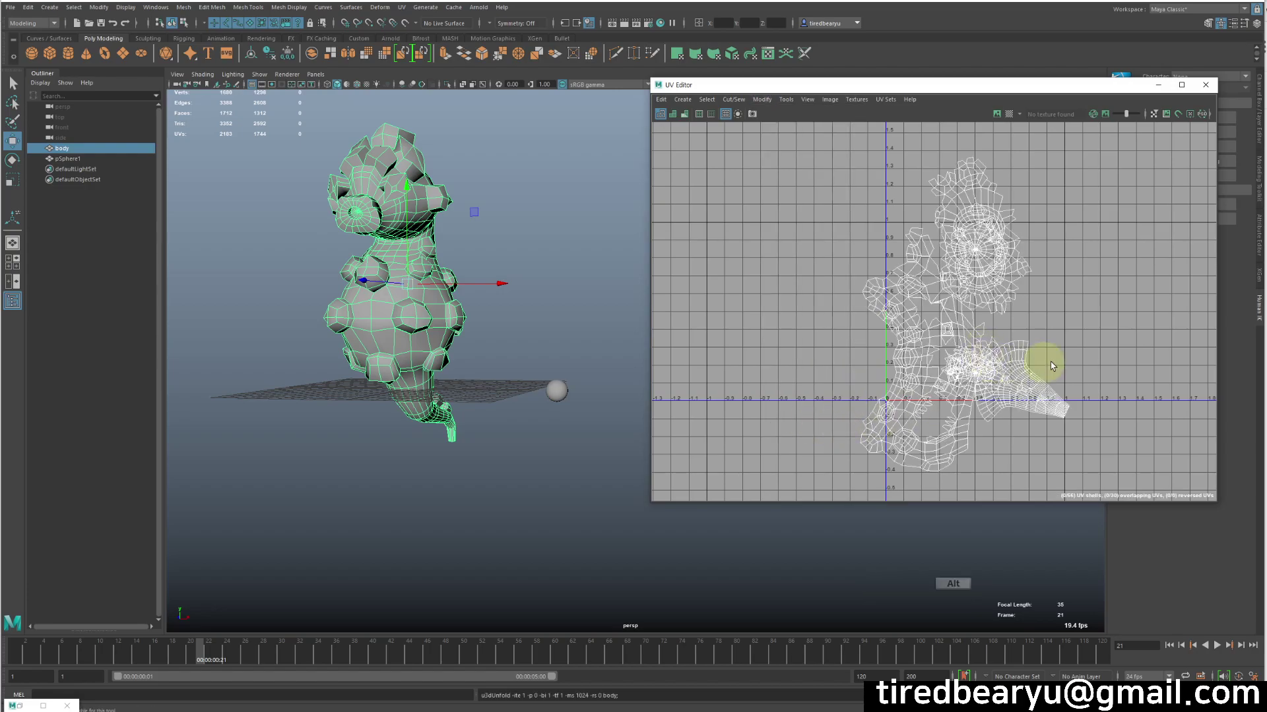
alt+middle_drag(1026, 367, 1033, 354)
alt+right_drag(1033, 354, 877, 297)
alt+drag(951, 303, 820, 342)
alt+drag(498, 315, 402, 316)
click(540, 275)
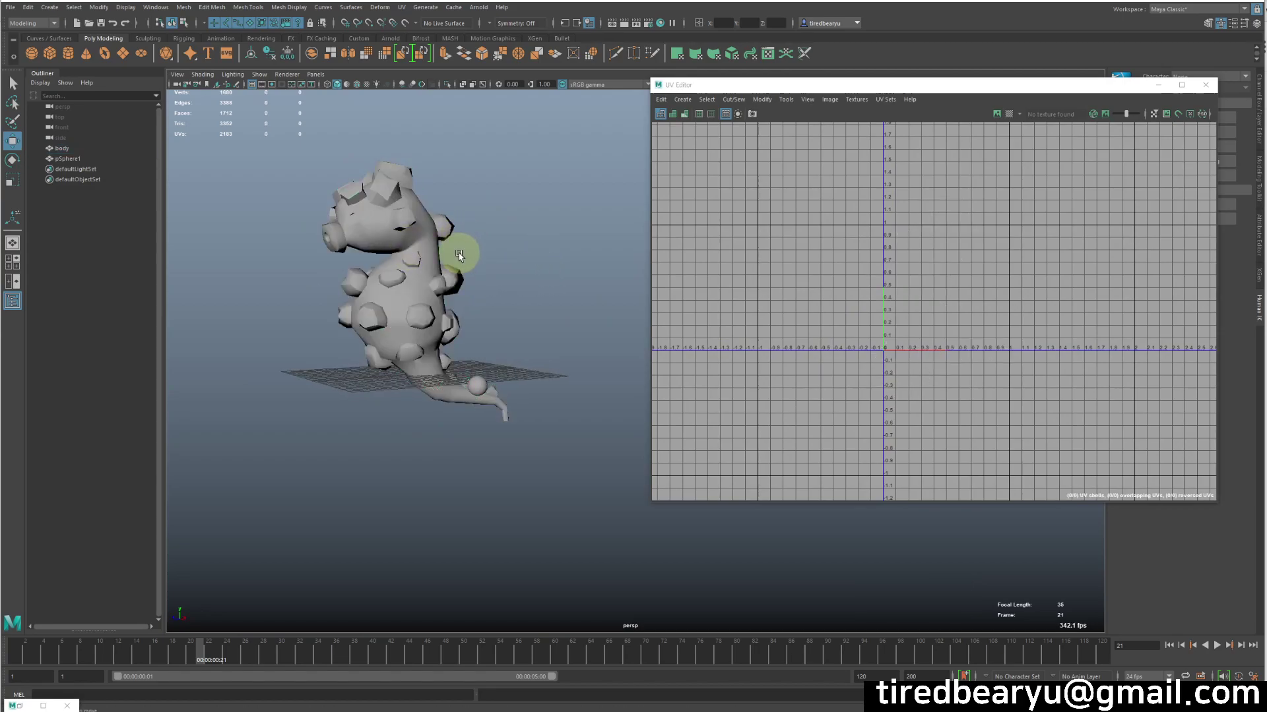
- Undo the Unfold on the body's UVs
alt+drag(460, 255, 452, 212)
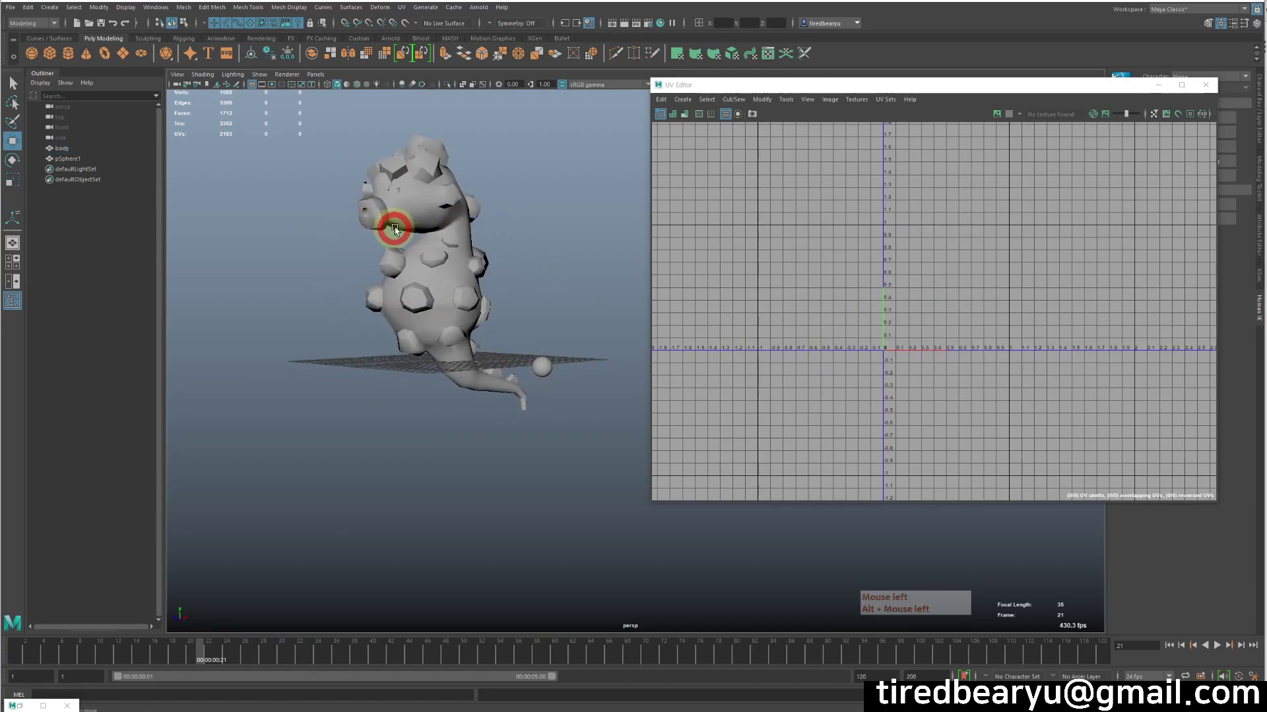
click(388, 217)
click(542, 372)
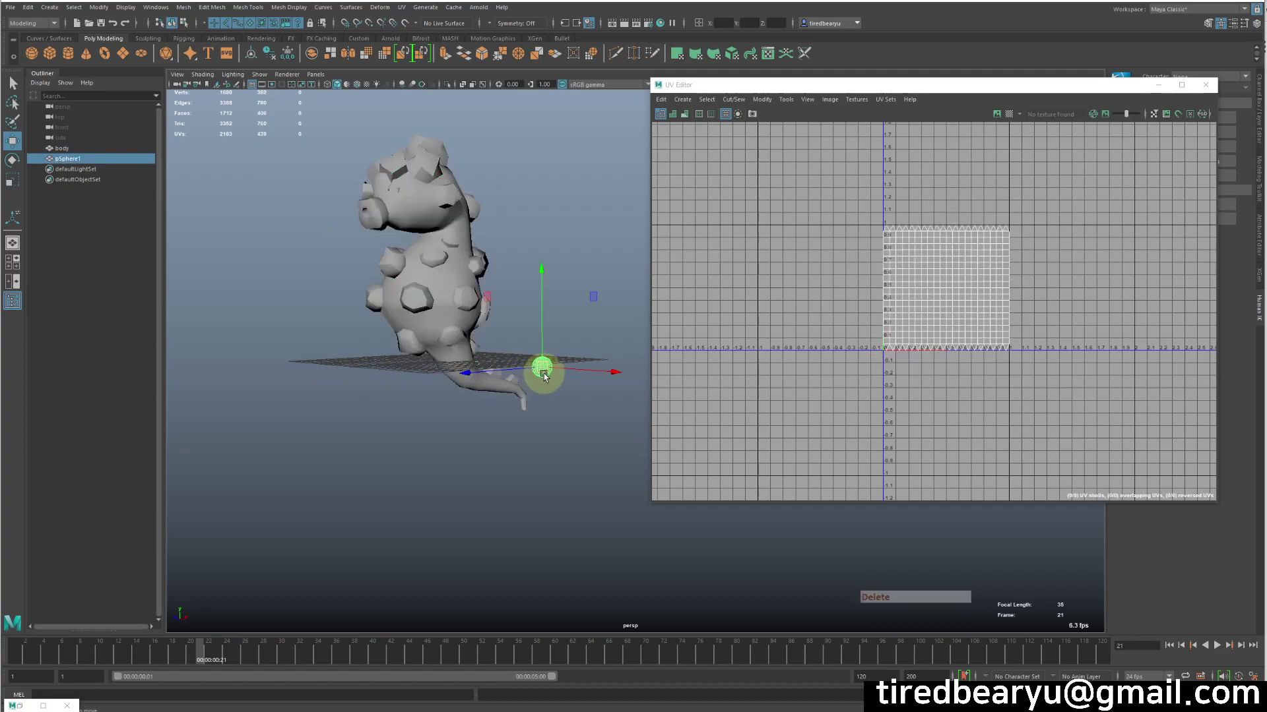
click(486, 303)
key(ctrl+z)
key(ctrl+z)
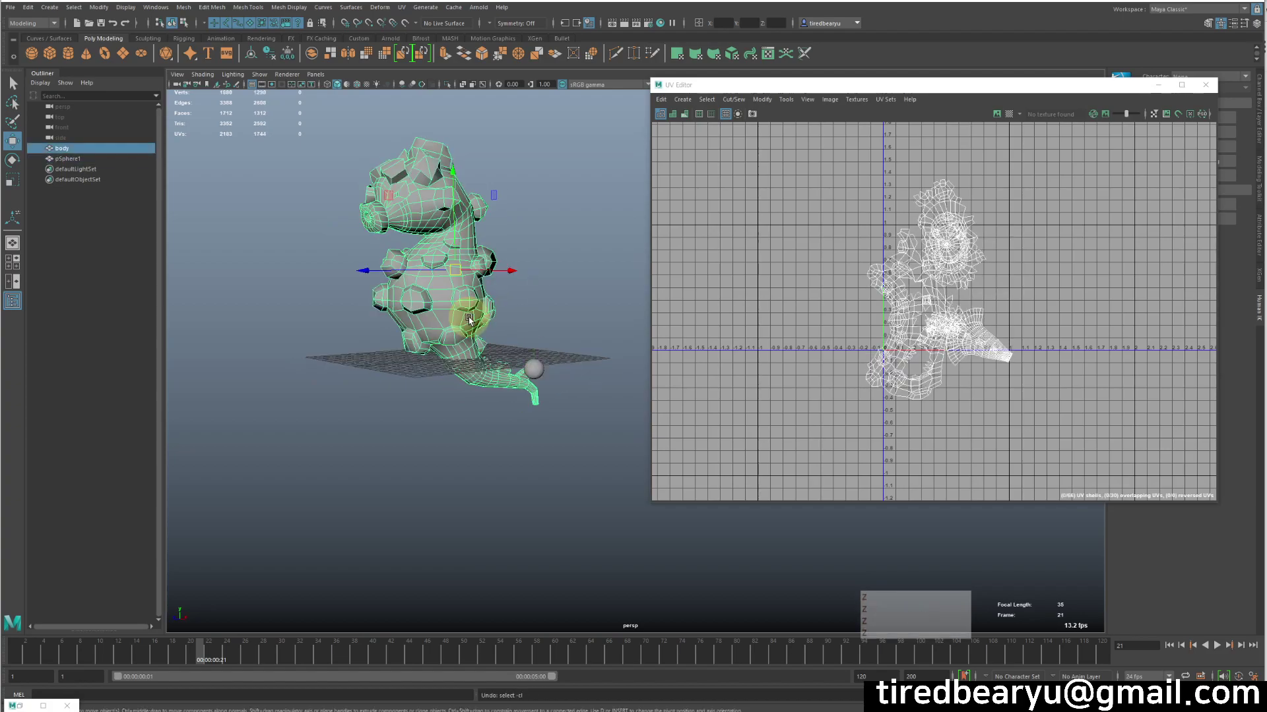
key(ctrl+z)
key(ctrl+z)
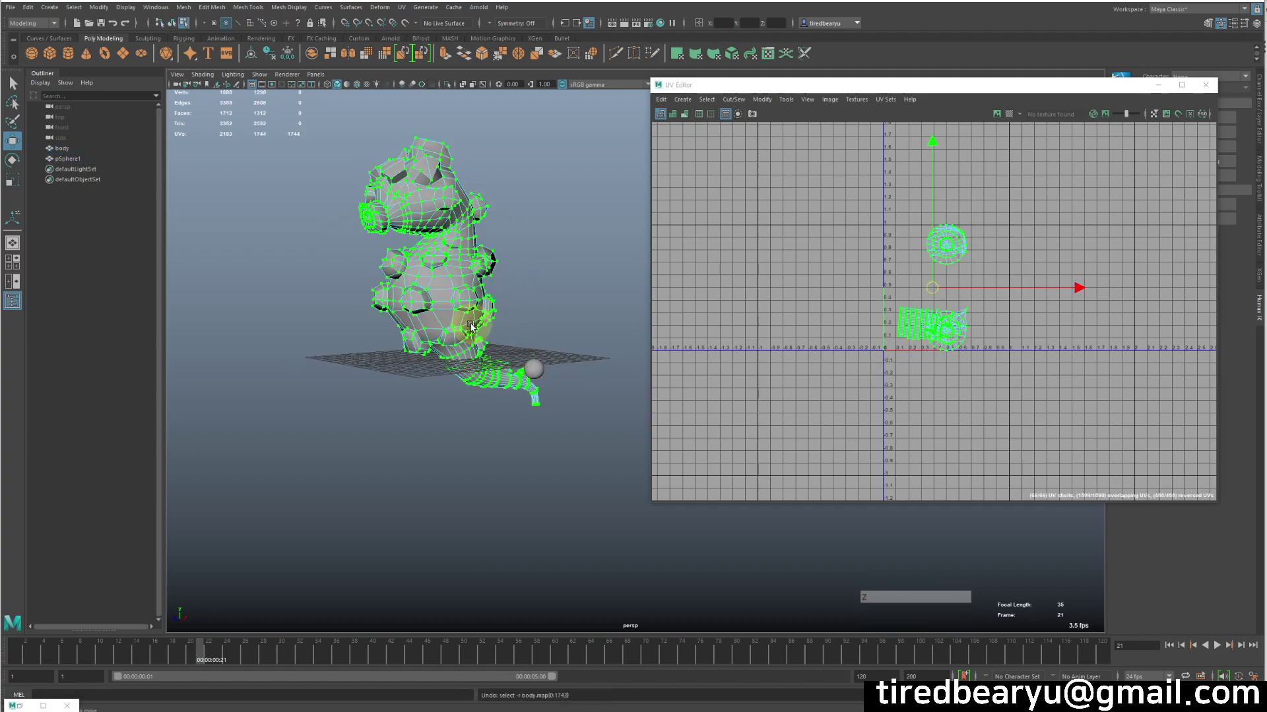
- Select the body as an object and turn on the shell and texture border display for it
alt+drag(481, 311, 489, 251)
right_drag(488, 251, 582, 197)
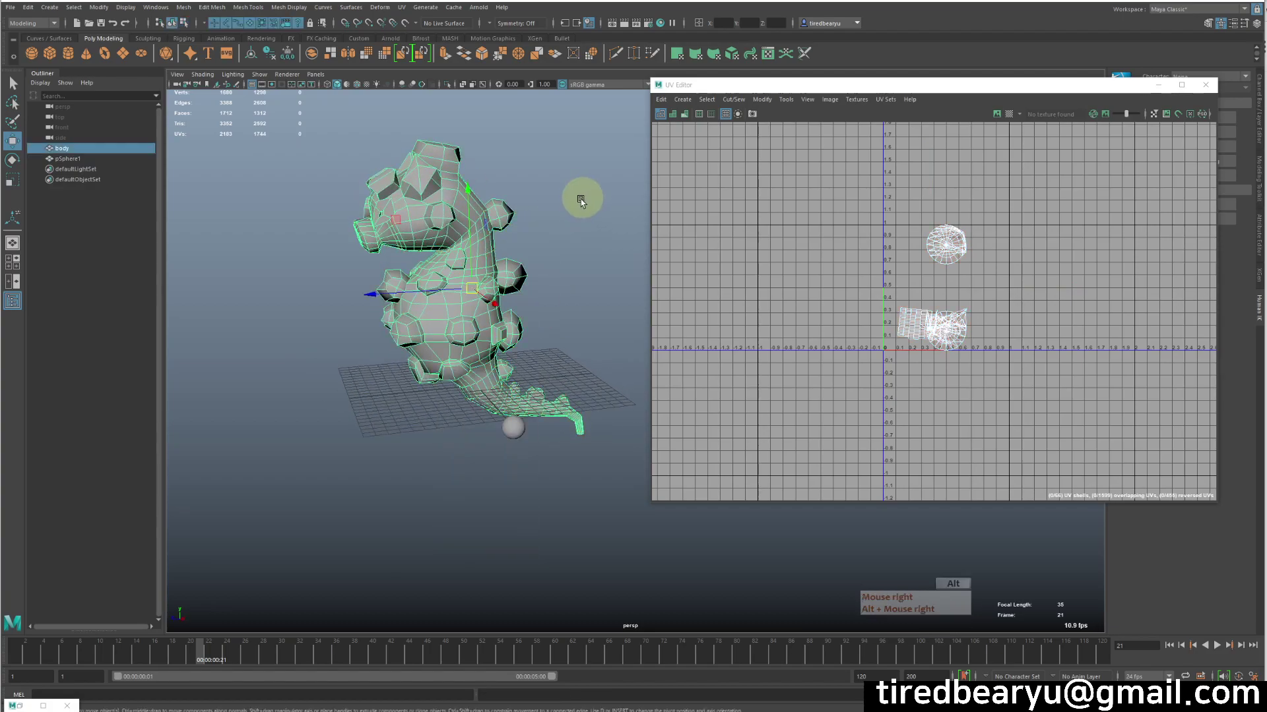
alt+drag(589, 264, 534, 235)
alt+right_drag(534, 236, 589, 243)
alt+middle_drag(490, 270, 553, 234)
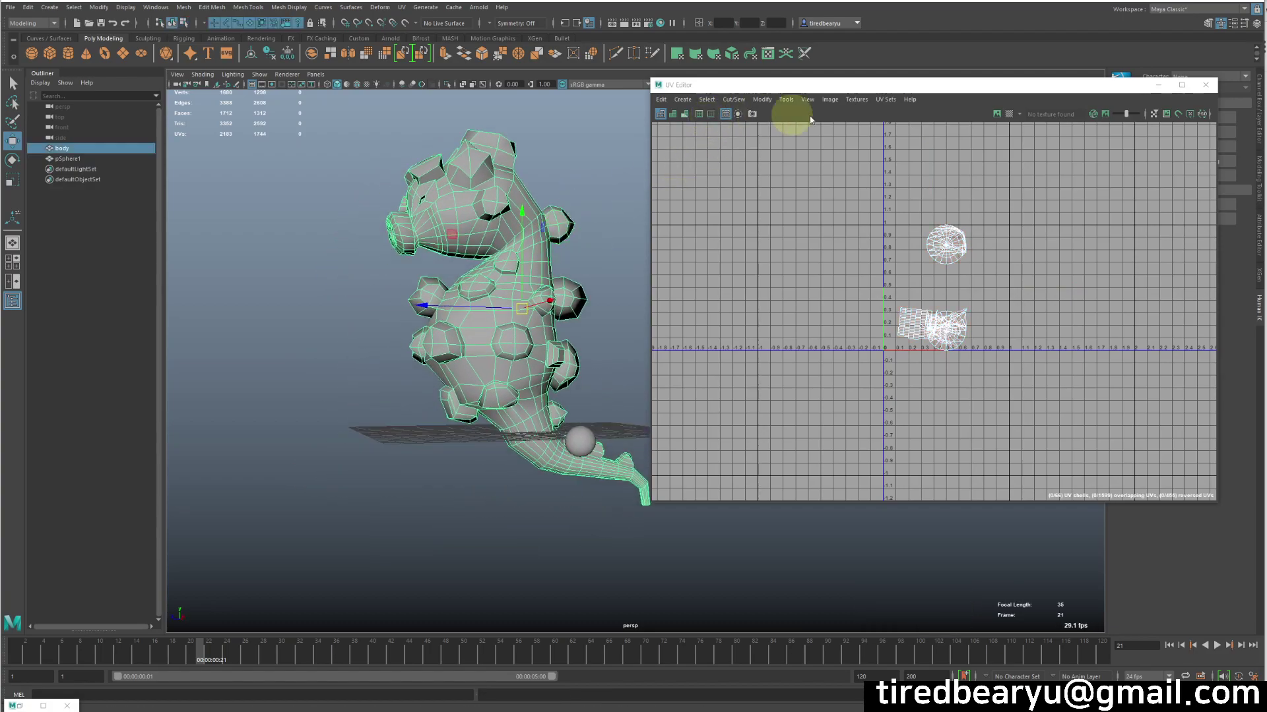
click(711, 116)
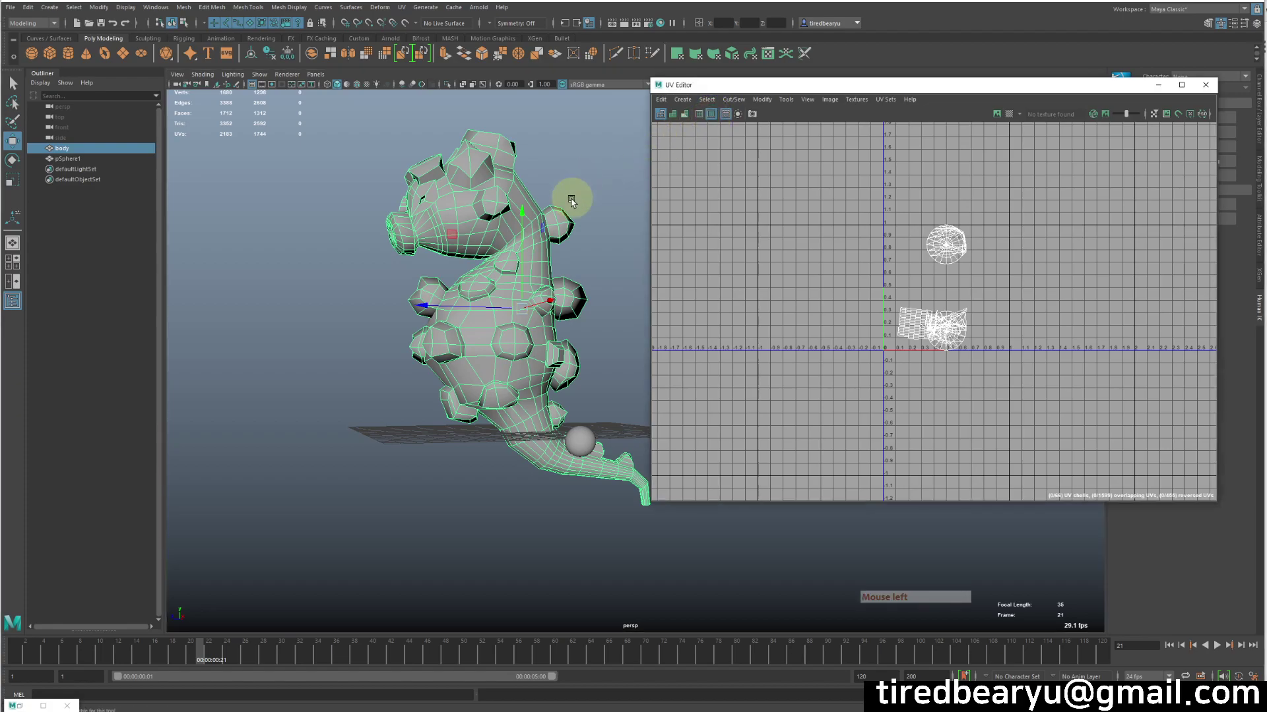
alt+drag(574, 198, 560, 226)
alt+right_drag(560, 226, 667, 218)
click(701, 116)
mouse_move(442, 280)
alt+mouse_down()
mouse_move(495, 303)
mouse_move(416, 314)
mouse_move(494, 285)
mouse_move(537, 367)
mouse_move(582, 351)
mouse_move(576, 359)
mouse_move(541, 323)
mouse_move(446, 325)
mouse_move(469, 135)
mouse_move(465, 192)
mouse_move(360, 384)
mouse_move(455, 343)
mouse_move(591, 334)
mouse_move(455, 334)
alt+mouse_up()
alt+middle_drag(455, 334, 425, 440)
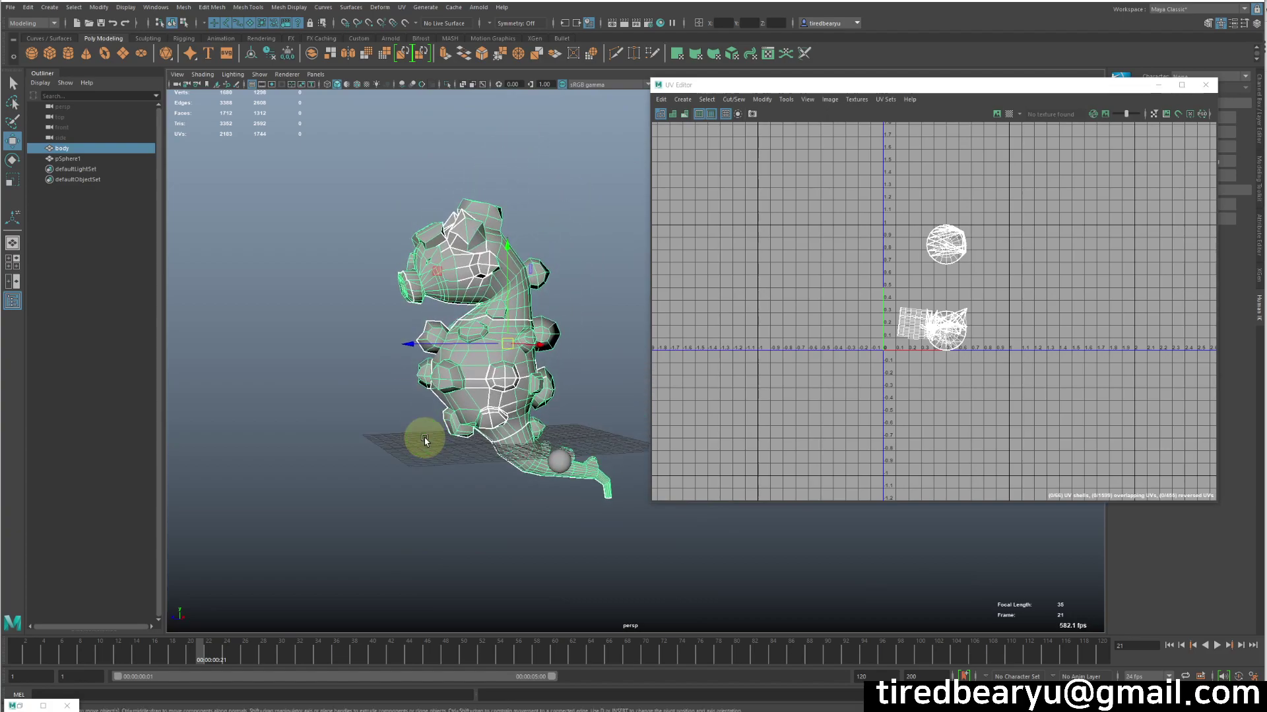
- Examine the body's shape and its highlighted UV border edges from several angles
click(412, 433)
alt+drag(412, 433, 447, 226)
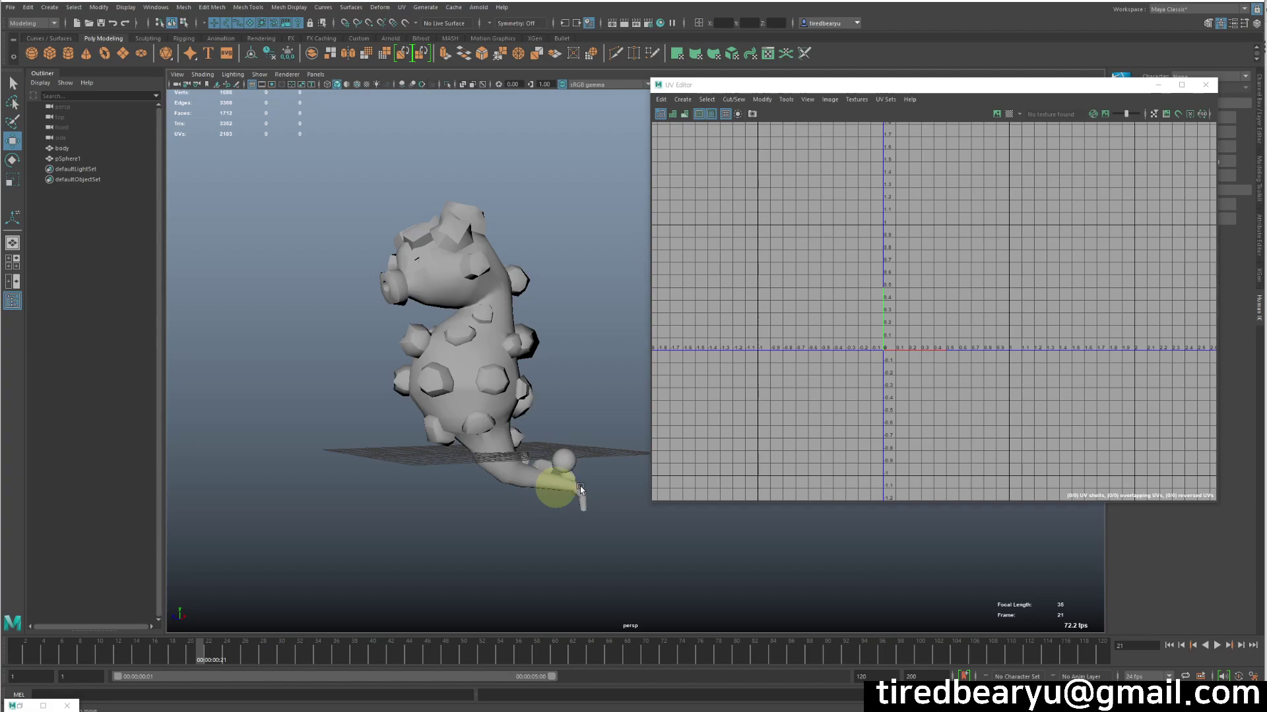
alt+drag(526, 425, 485, 420)
alt+drag(542, 272, 404, 254)
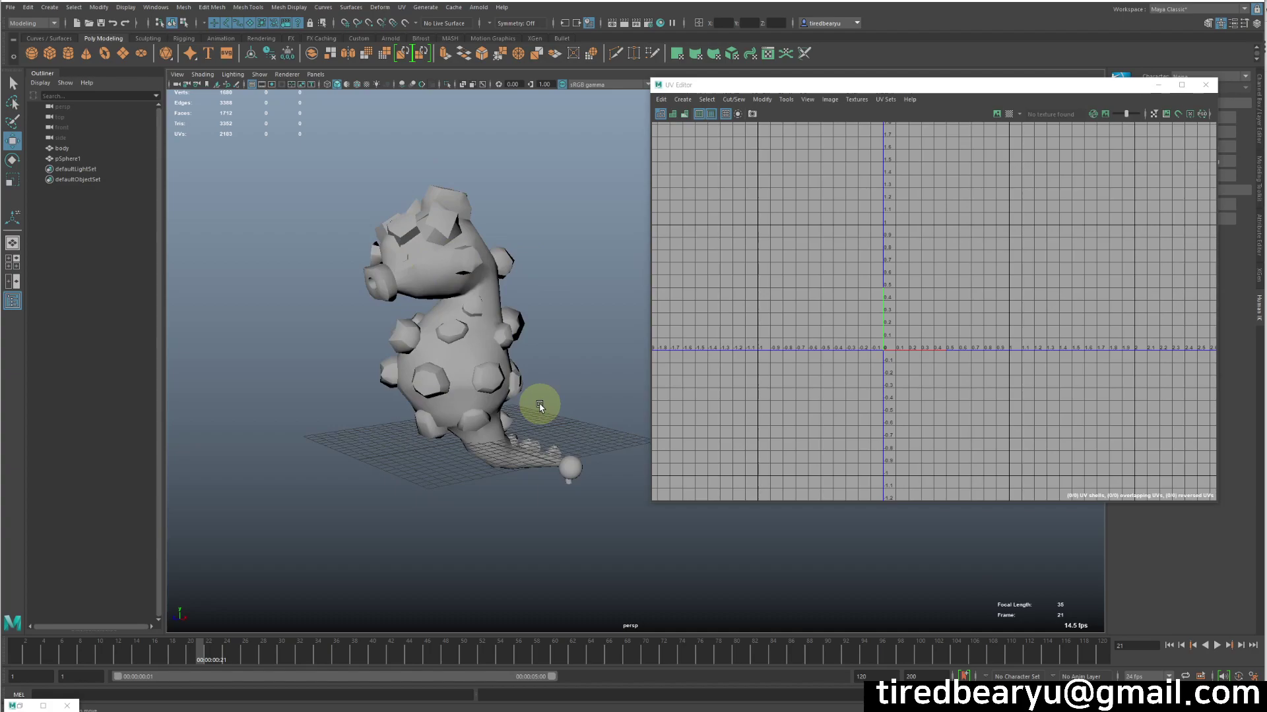
click(460, 351)
alt+drag(456, 370, 476, 336)
alt+middle_drag(476, 336, 471, 364)
alt+drag(463, 188, 480, 236)
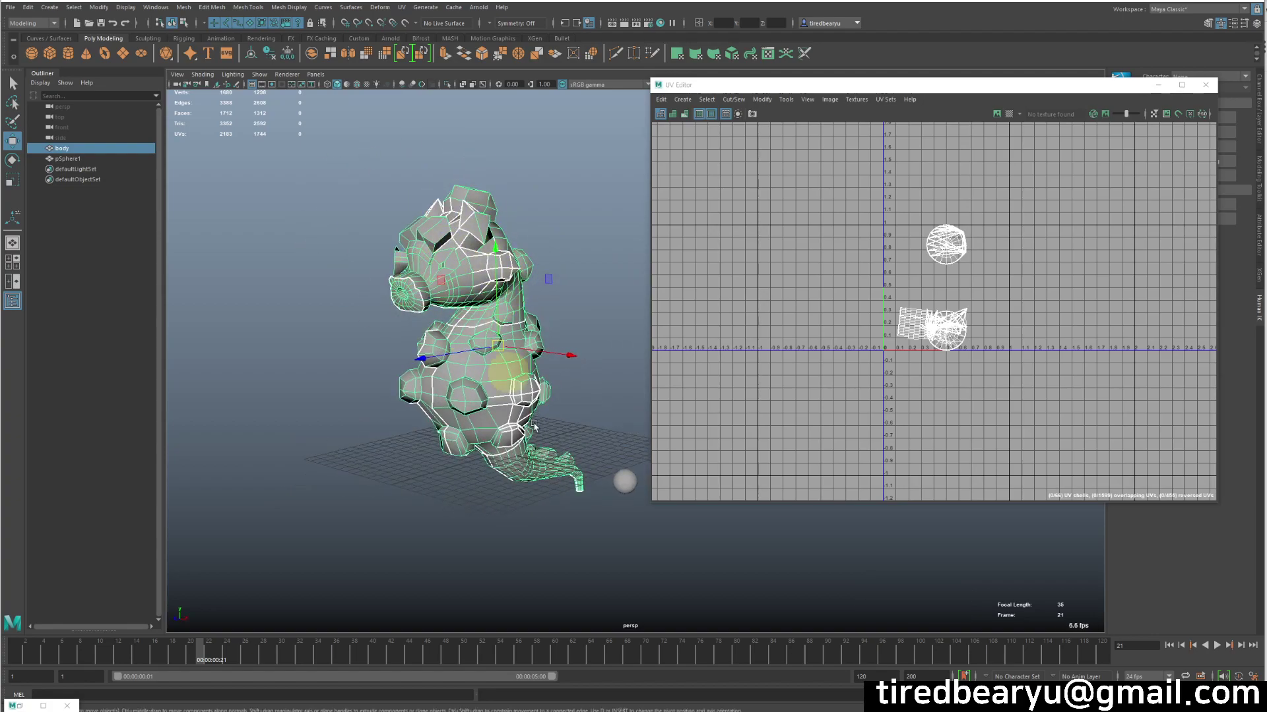
alt+drag(526, 348, 521, 319)
alt+middle_drag(520, 319, 496, 260)
alt+drag(496, 261, 488, 233)
alt+middle_drag(488, 233, 510, 297)
alt+drag(511, 298, 513, 330)
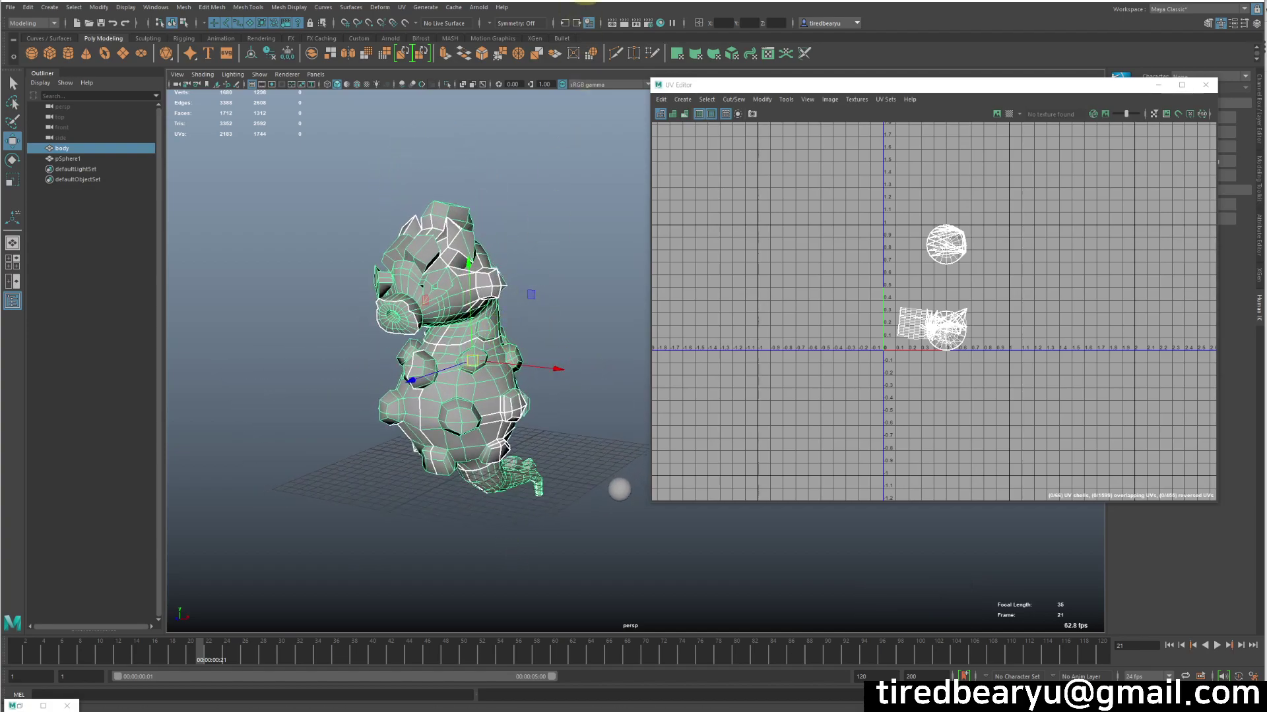
- Apply a Cylindrical UV mapping to the body mesh and close the mapping options
click(404, 7)
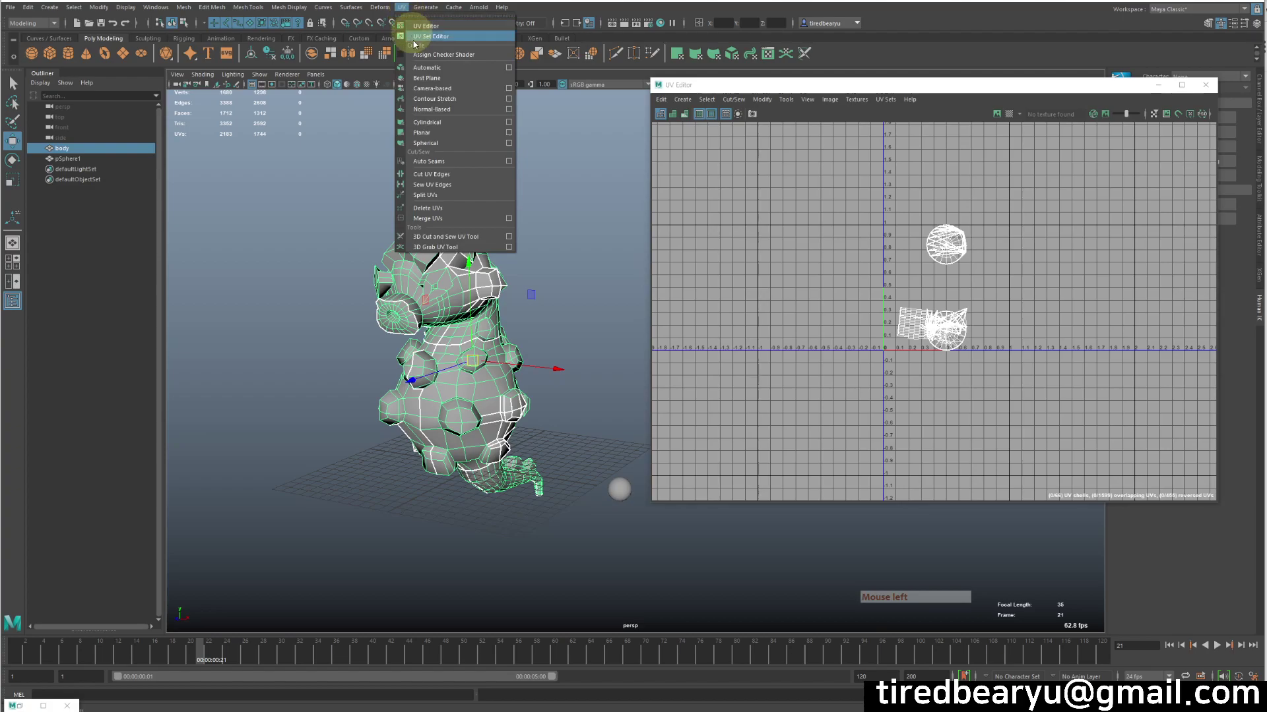
click(508, 125)
drag(320, 103, 755, 112)
alt+drag(447, 269, 521, 290)
click(802, 292)
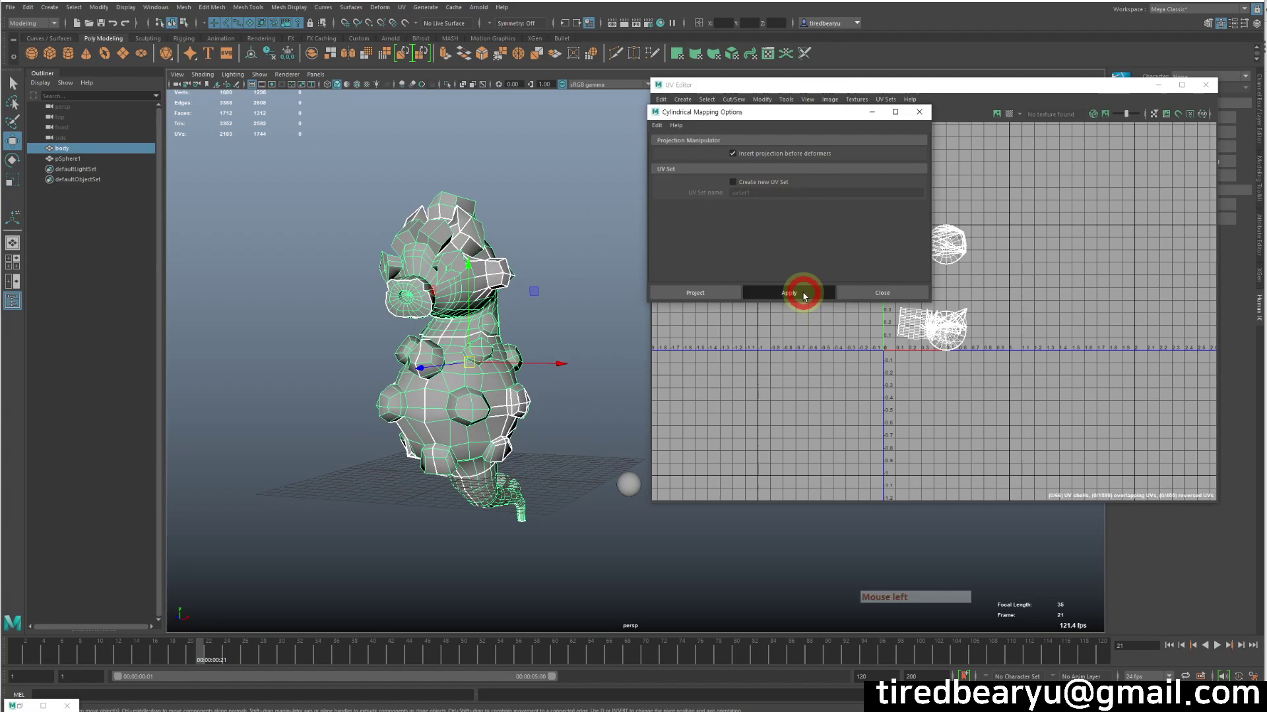
alt+drag(436, 300, 331, 330)
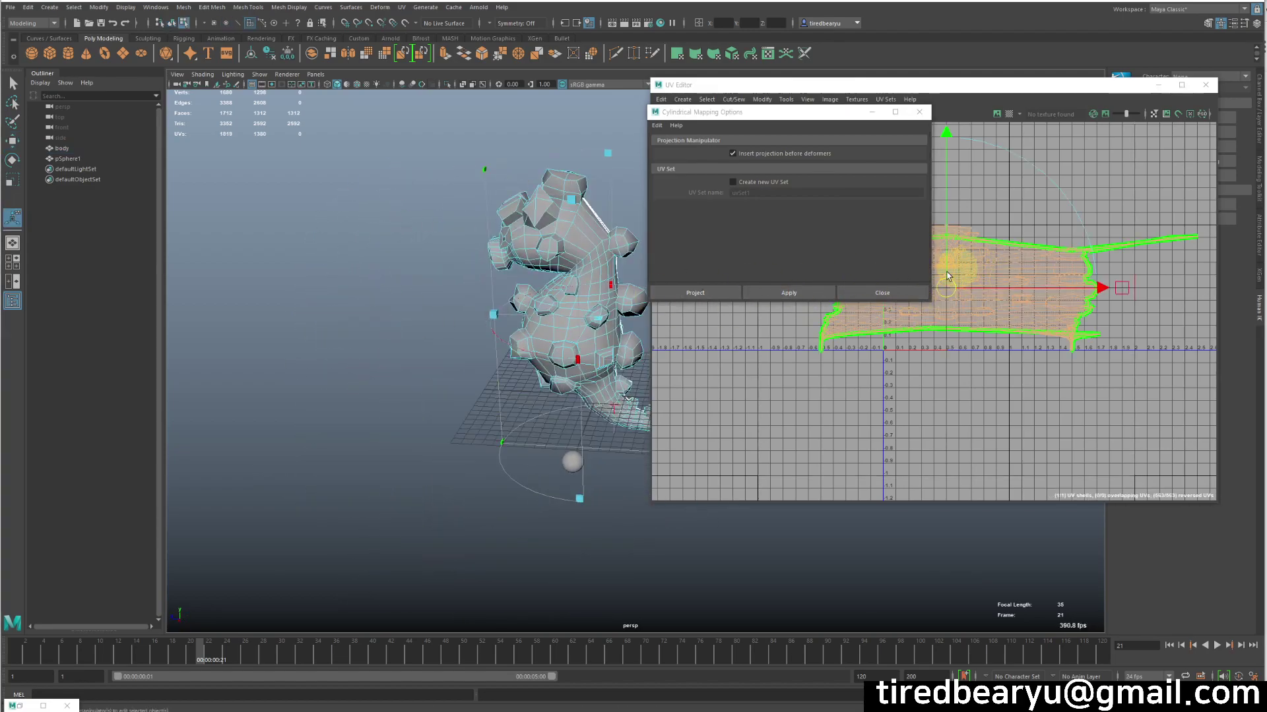
click(904, 289)
- Extend the sweep of the cylindrical projection so it wraps all the way around the body
alt+middle_drag(560, 287, 427, 344)
alt+drag(429, 344, 465, 375)
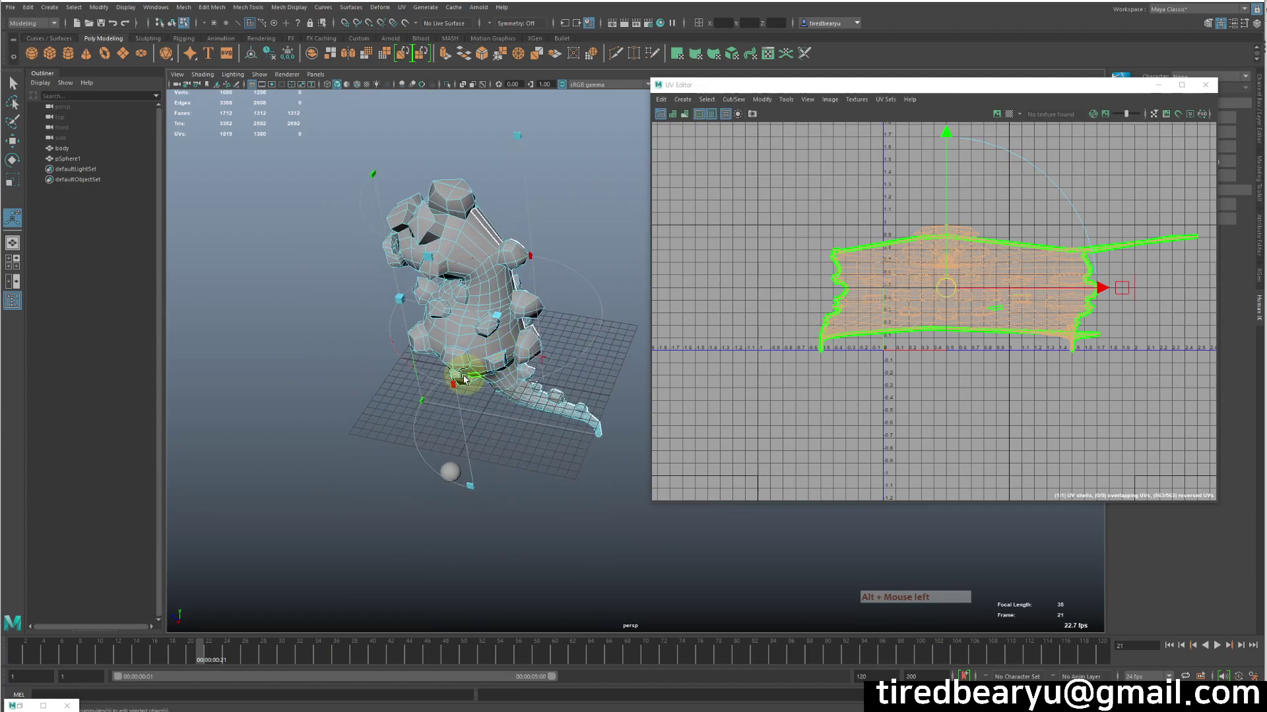
alt+drag(497, 311, 519, 294)
alt+middle_drag(403, 339, 427, 272)
alt+drag(490, 416, 511, 438)
alt+middle_drag(508, 422, 597, 320)
alt+drag(580, 357, 517, 329)
alt+middle_drag(530, 318, 387, 336)
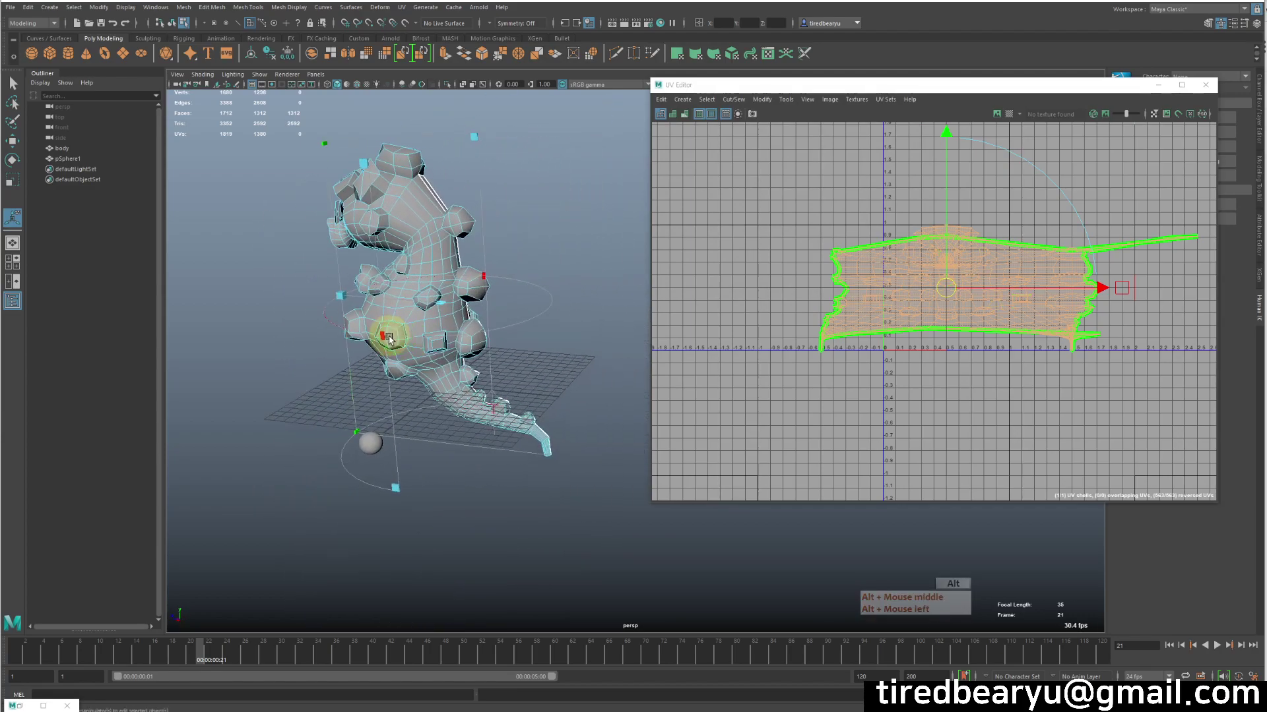
drag(385, 340, 613, 277)
- Bring up the cylindrical projection's full transform manipulator and activate its rotation rings
alt+drag(397, 351, 462, 341)
alt+middle_drag(381, 358, 473, 317)
alt+drag(408, 328, 466, 345)
alt+right_drag(593, 347, 572, 330)
alt+middle_drag(575, 329, 530, 372)
alt+drag(530, 373, 551, 356)
alt+drag(552, 418, 534, 376)
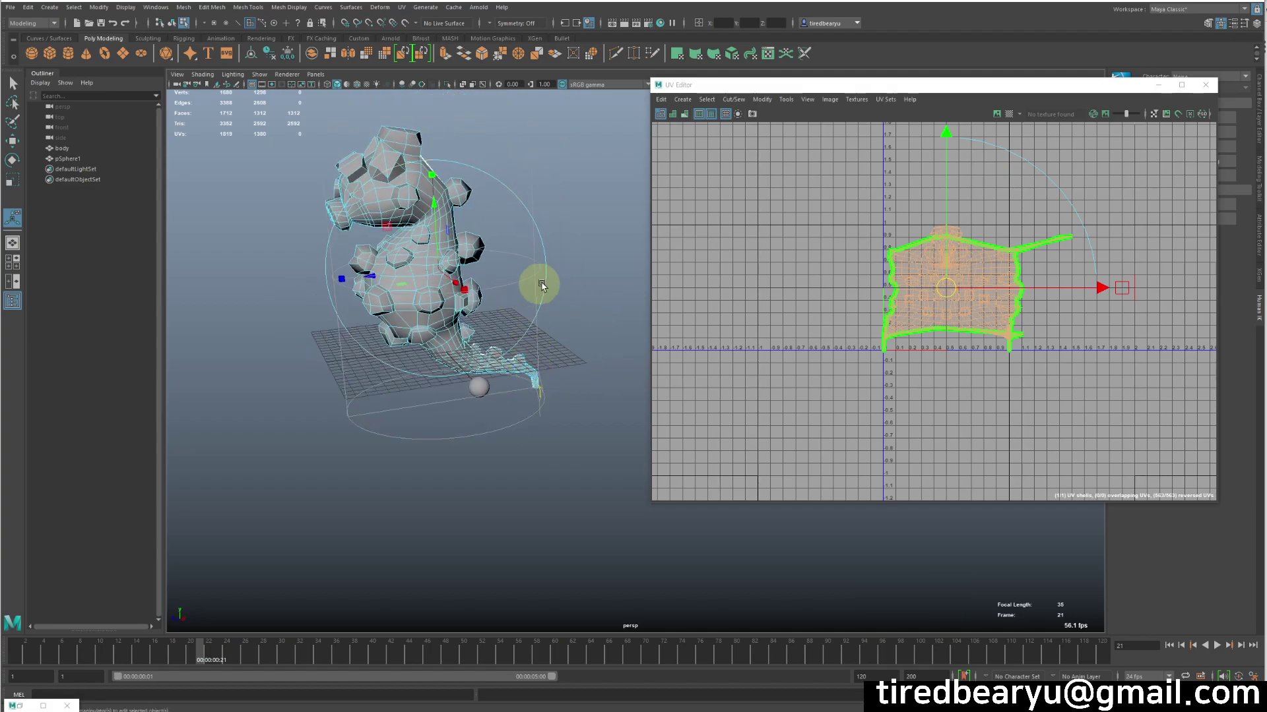
drag(545, 280, 437, 355)
- Scale the projection cylinder taller than the body and reactivate its rotation rings
alt+middle_drag(570, 258, 490, 482)
alt+drag(491, 481, 441, 468)
alt+middle_drag(503, 481, 551, 472)
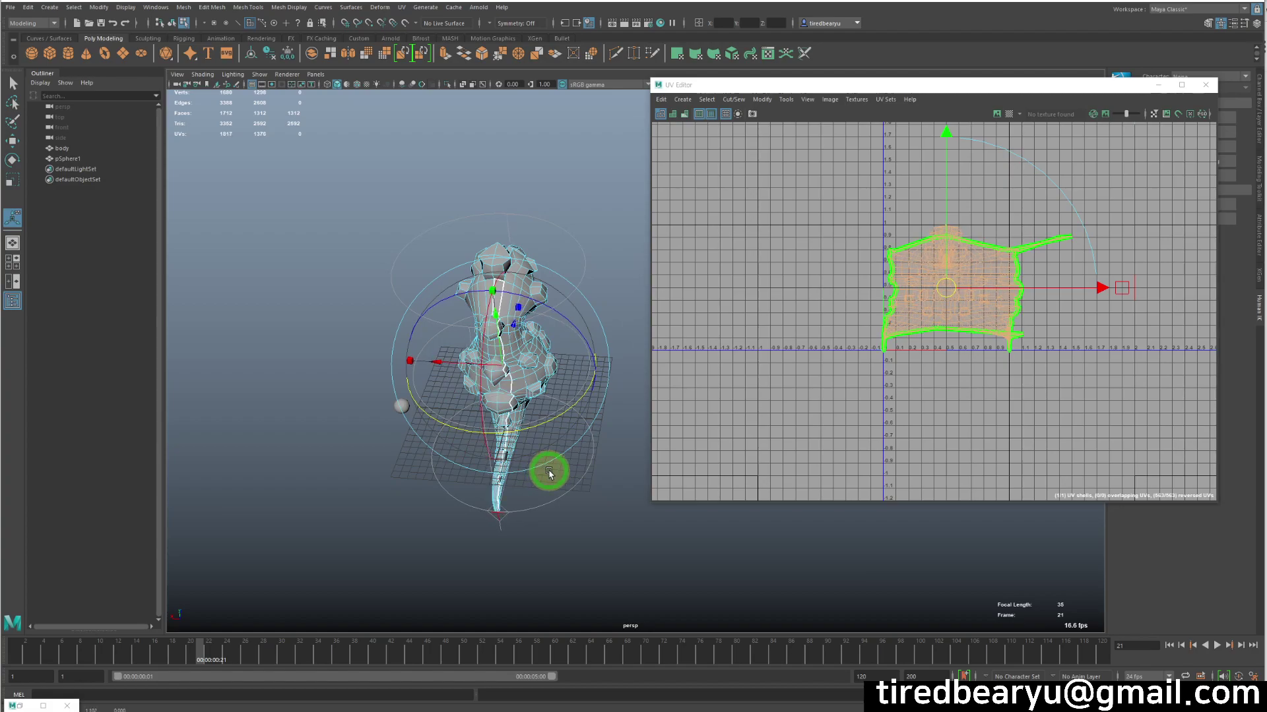
alt+drag(552, 473, 469, 461)
alt+middle_drag(469, 461, 553, 426)
alt+drag(553, 426, 552, 357)
alt+right_drag(553, 356, 551, 289)
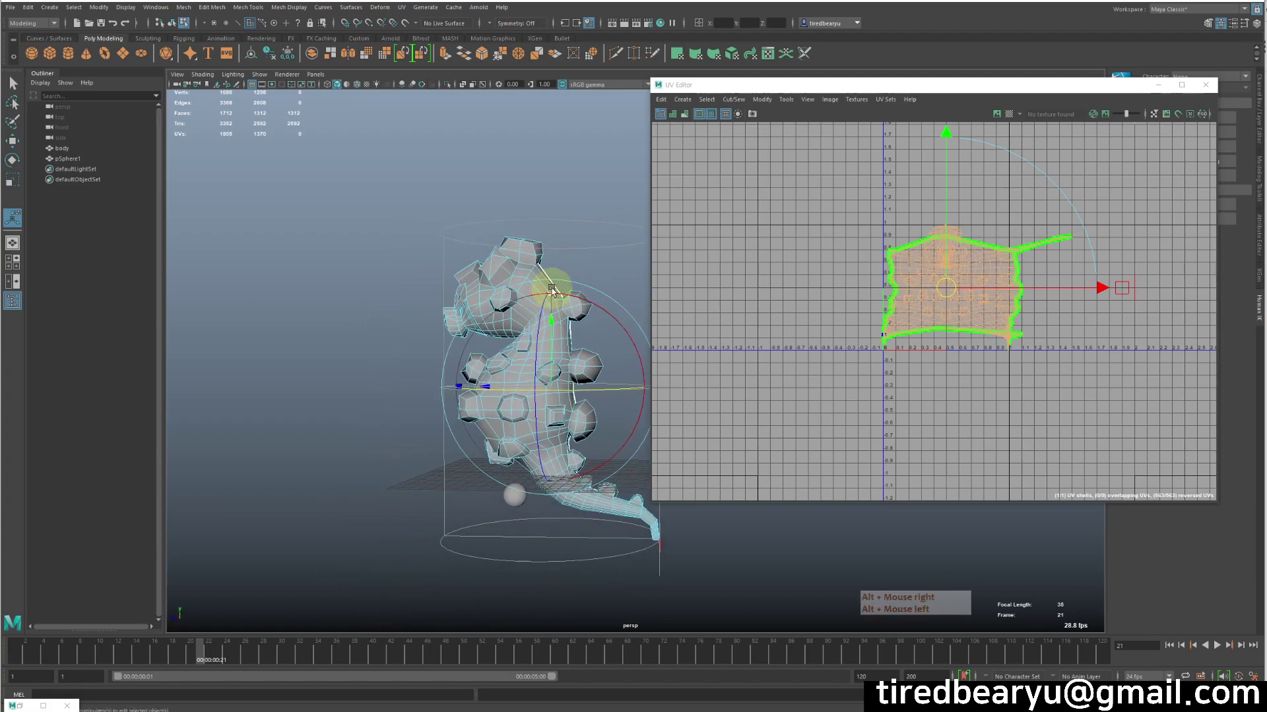
drag(549, 295, 592, 428)
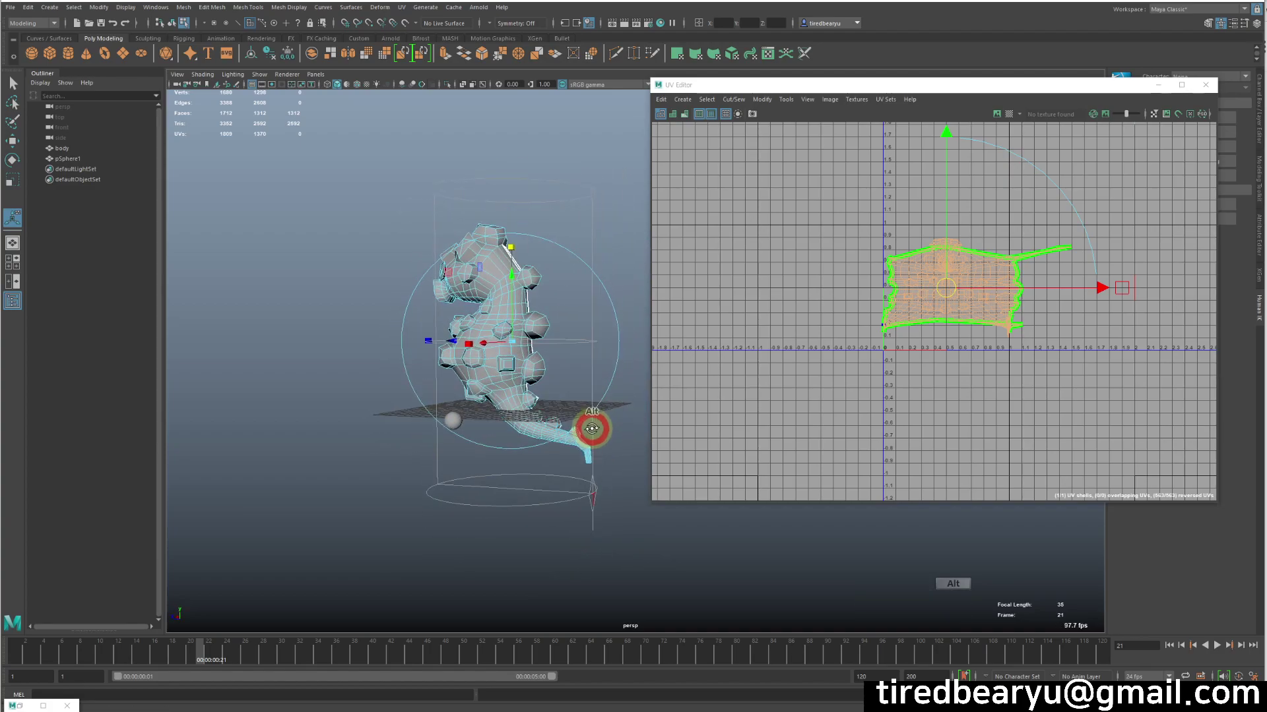
click(620, 337)
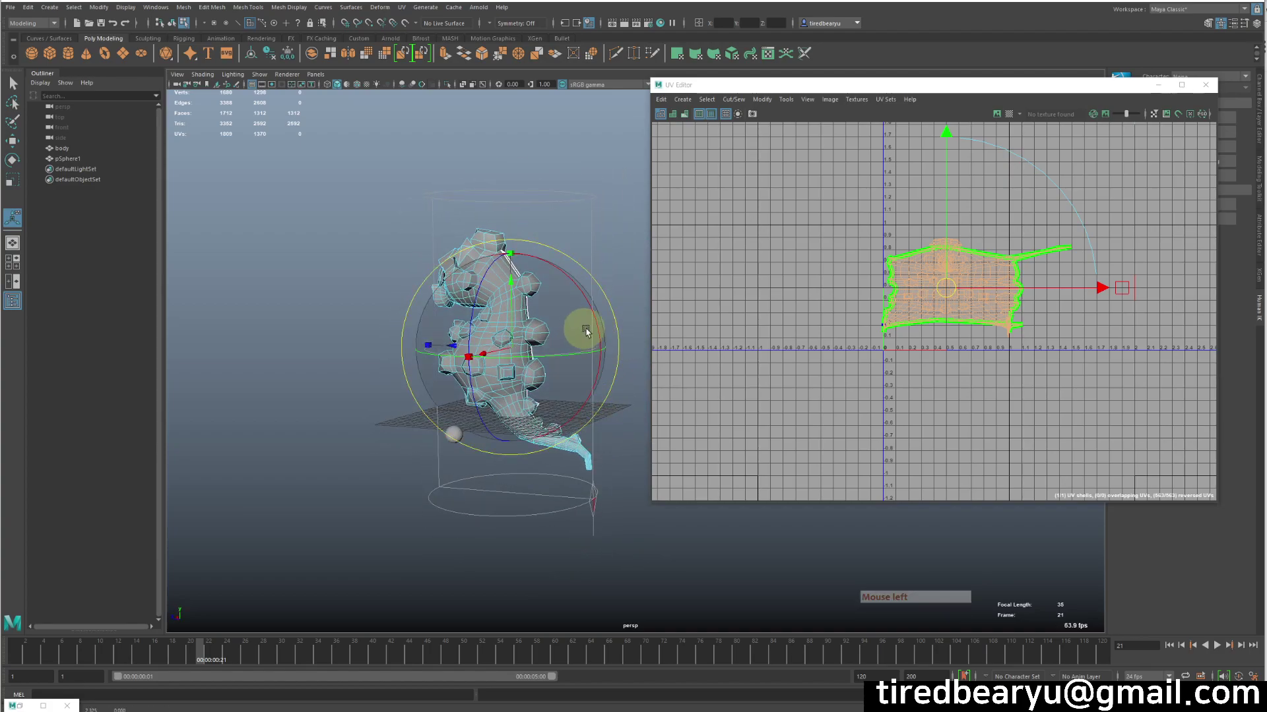
- Rotate the cylindrical projection around the body until its UV seam runs down the middle of the back
drag(594, 324, 558, 389)
alt+middle_drag(558, 391, 582, 405)
alt+right_drag(582, 405, 630, 396)
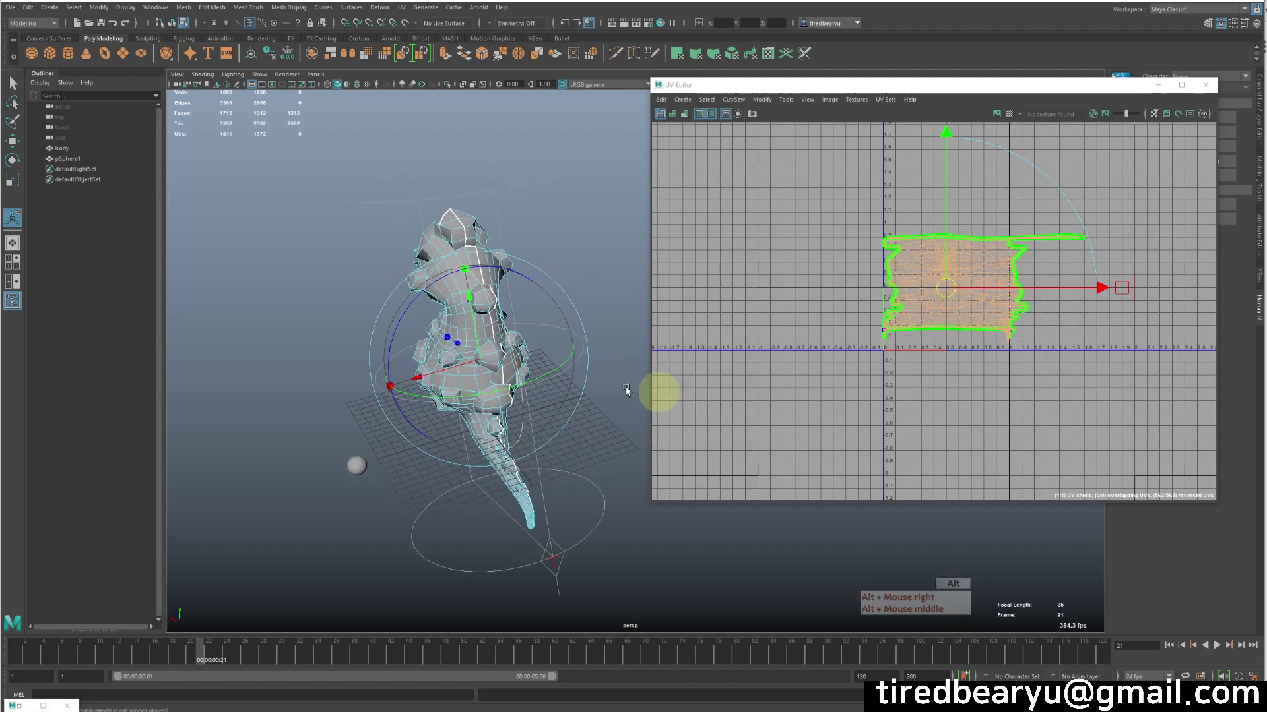
click(558, 371)
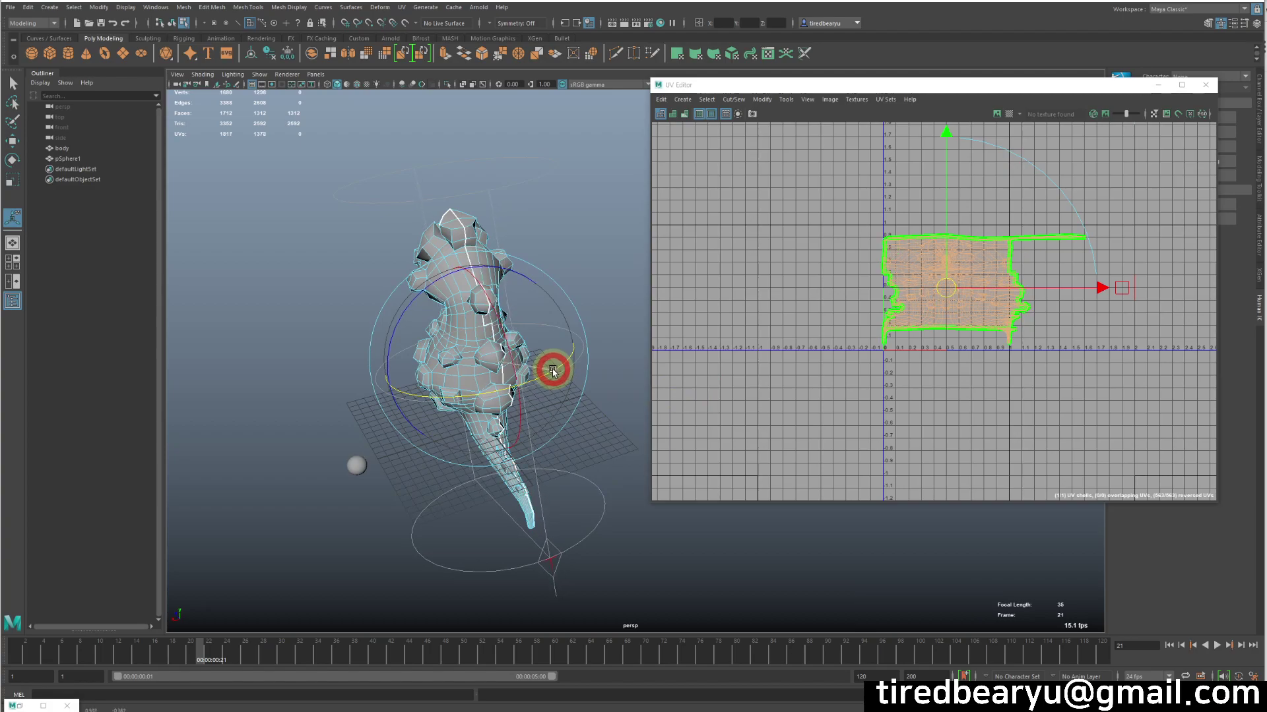
alt+drag(555, 385, 556, 344)
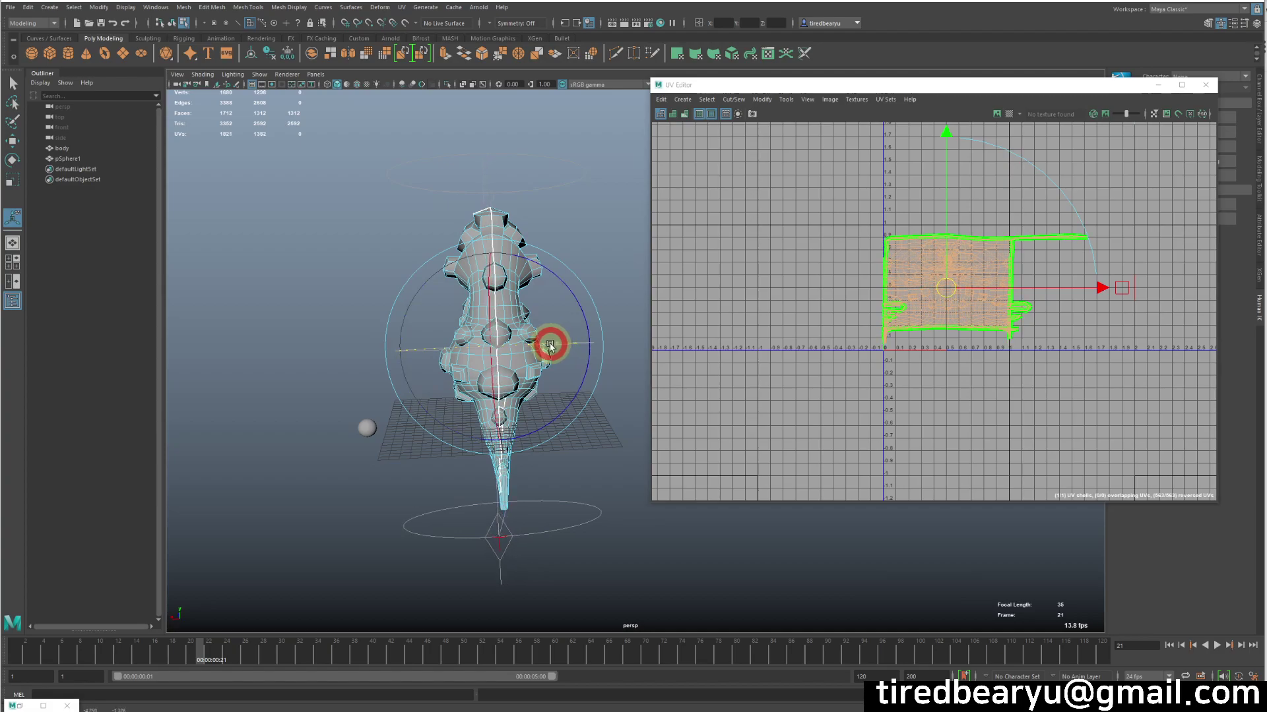
mouse_move(545, 346)
mouse_down()
mouse_move(531, 341)
mouse_move(554, 363)
mouse_move(614, 350)
mouse_move(551, 345)
mouse_up()
- Leave the projection manipulator and return to object mode with the body mesh selected
alt+middle_drag(551, 345, 376, 319)
alt+drag(376, 319, 392, 338)
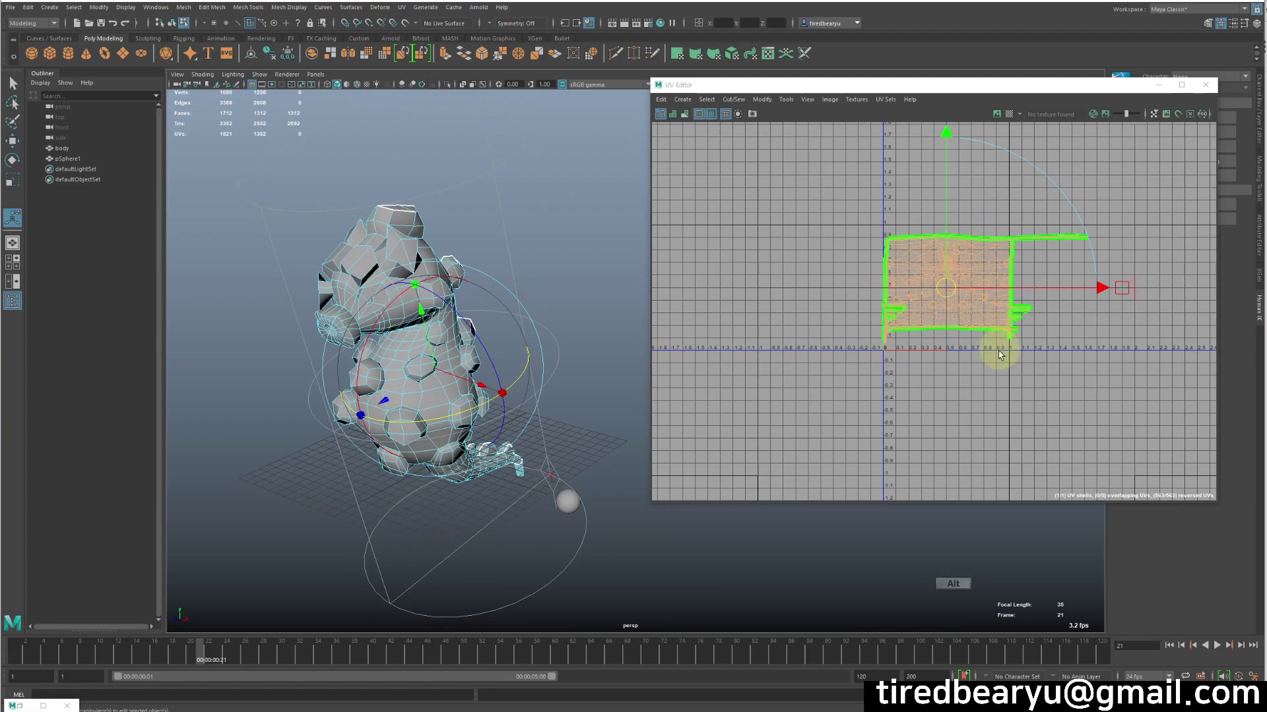
alt+middle_drag(443, 382, 446, 323)
alt+drag(446, 323, 472, 305)
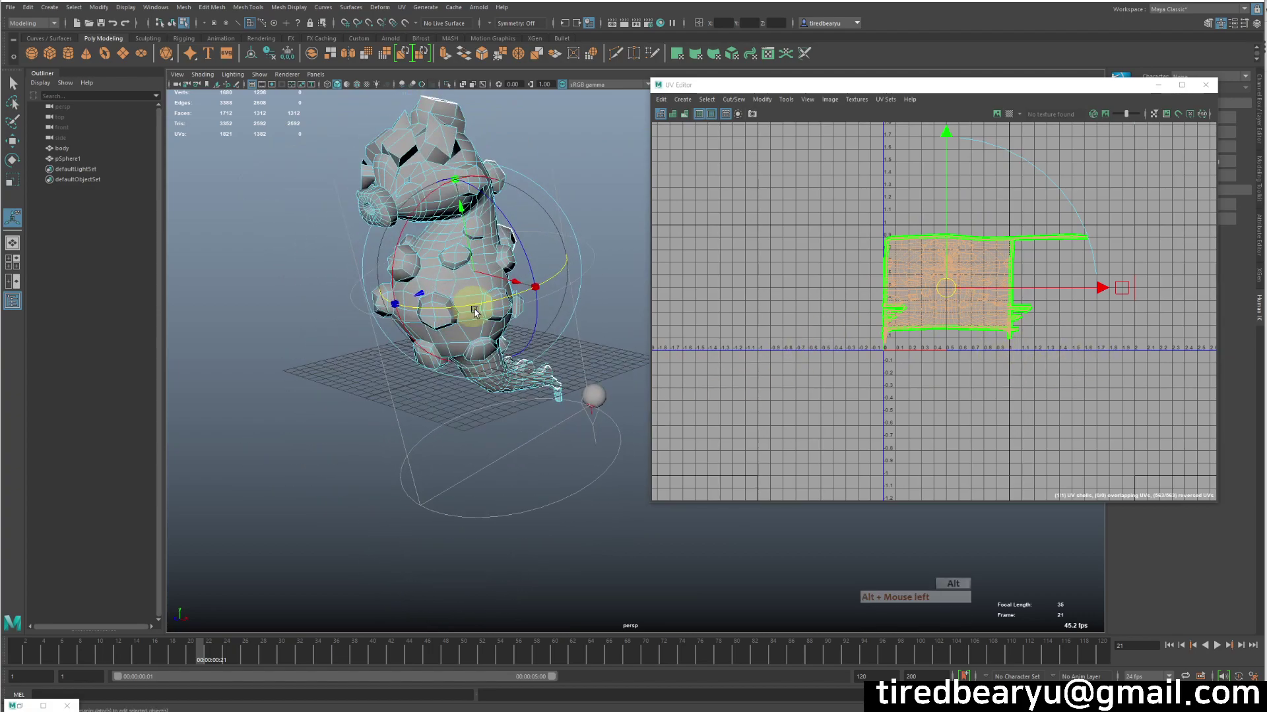
alt+middle_drag(473, 305, 580, 376)
alt+drag(555, 333, 359, 337)
click(496, 238)
click(458, 212)
right_drag(458, 211, 506, 191)
click(599, 178)
click(493, 241)
- Examine the body's projected UV layout along its borders for stray faces
alt+middle_drag(923, 335, 864, 349)
alt+right_drag(864, 350, 1197, 374)
alt+middle_drag(865, 303, 947, 311)
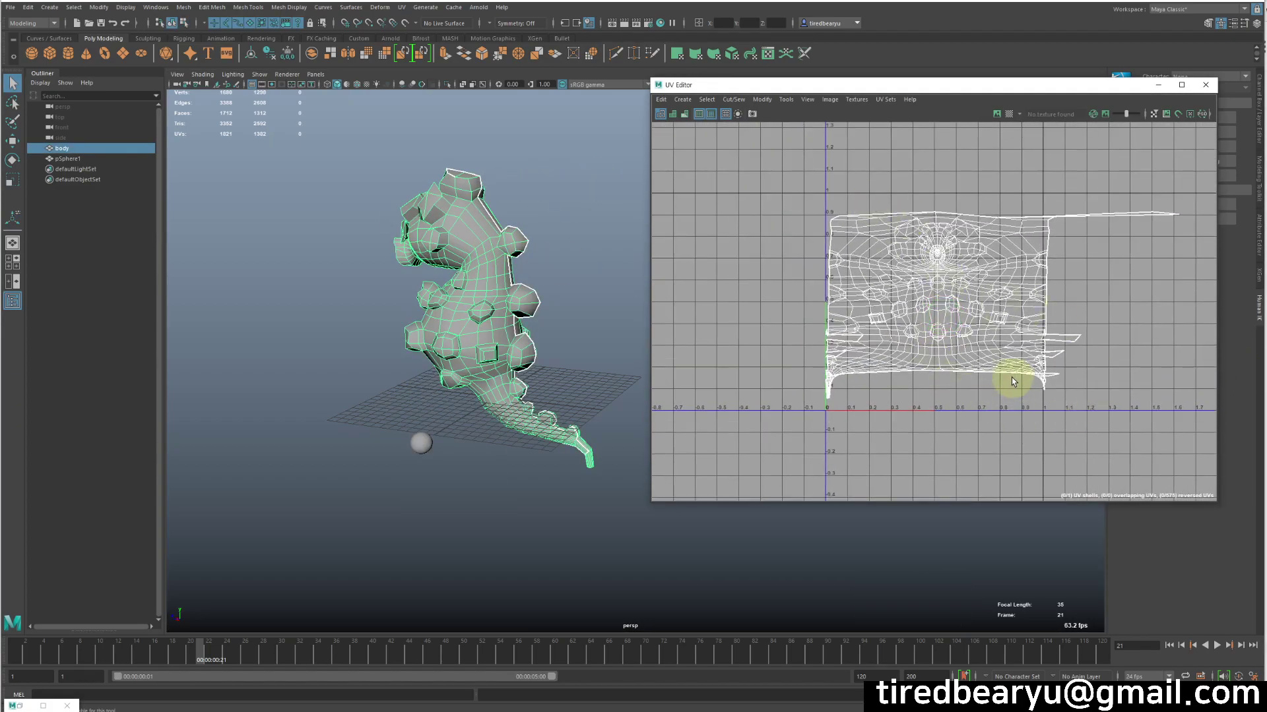
alt+middle_drag(1012, 365, 930, 350)
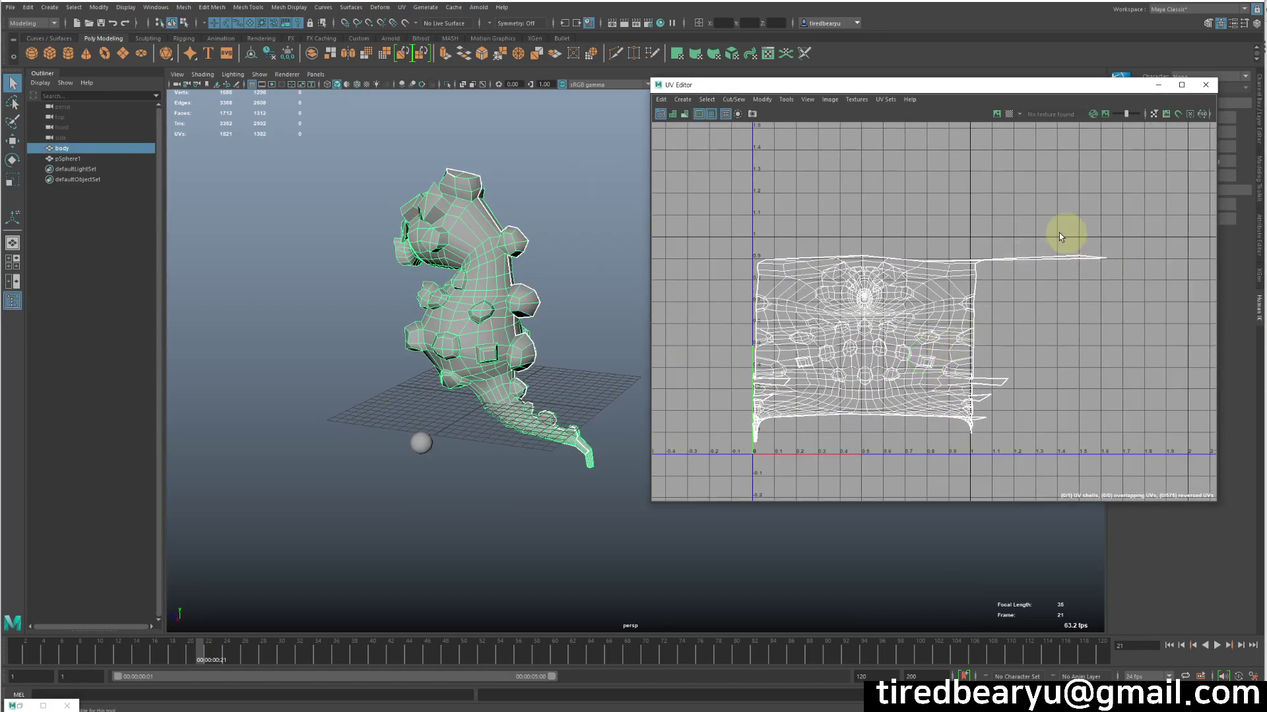
alt+middle_drag(979, 284, 1052, 236)
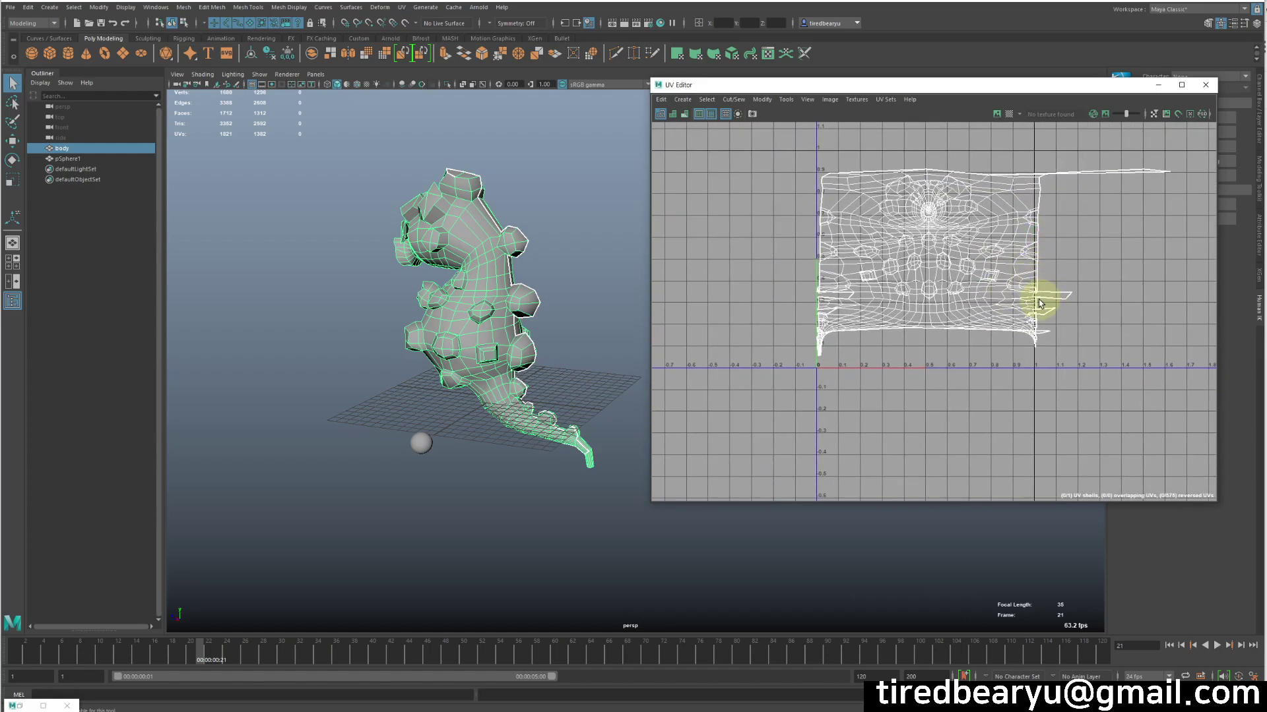
alt+middle_drag(923, 310, 1021, 319)
alt+right_drag(1021, 319, 975, 319)
alt+middle_drag(975, 320, 1020, 292)
click(1179, 322)
alt+right_drag(989, 313, 919, 304)
alt+middle_drag(919, 304, 1017, 284)
alt+middle_drag(917, 282, 847, 284)
alt+right_drag(847, 283, 1029, 271)
alt+middle_drag(1030, 271, 769, 282)
- Select the faces sticking out past the lower part of the layout's right border and cut their UVs loose
right_click(1044, 194)
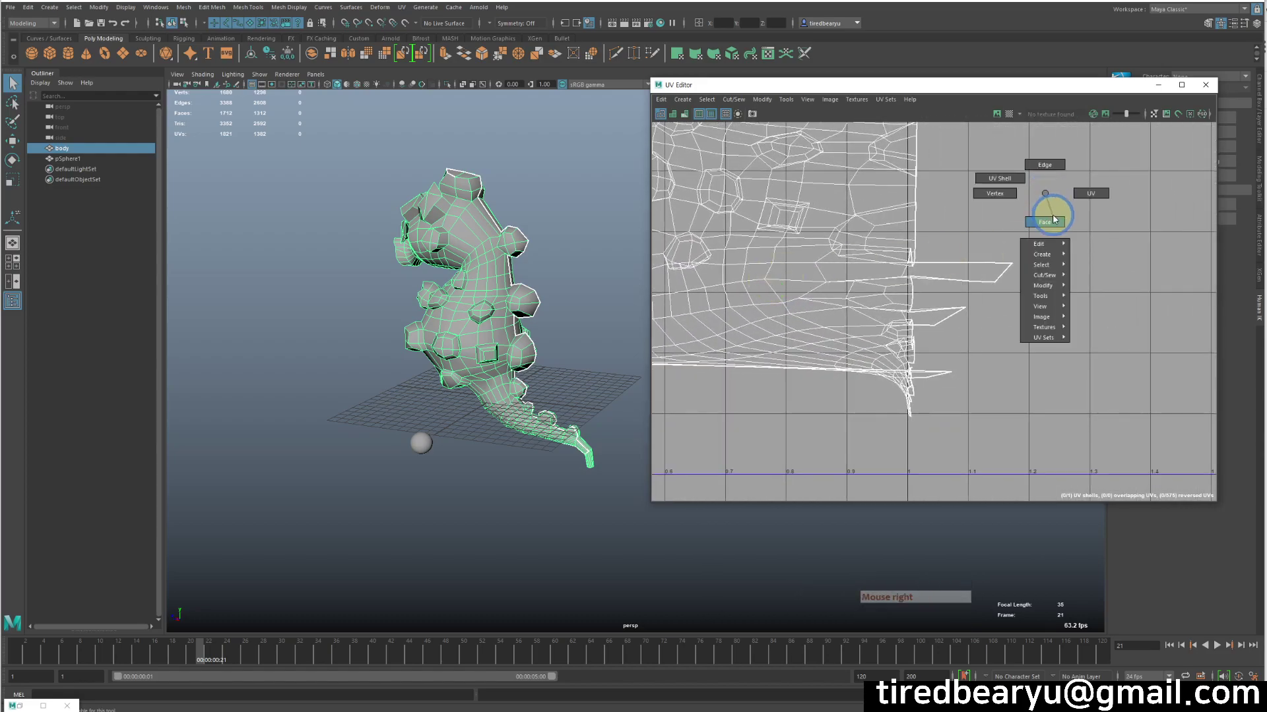
right_drag(1054, 220, 1054, 222)
drag(928, 227, 1063, 429)
alt+middle_drag(983, 388, 1142, 393)
alt+right_drag(1140, 389, 990, 325)
alt+middle_drag(989, 326, 1192, 313)
alt+right_drag(1191, 312, 1043, 297)
alt+middle_drag(1062, 306, 869, 324)
alt+right_drag(869, 324, 1104, 318)
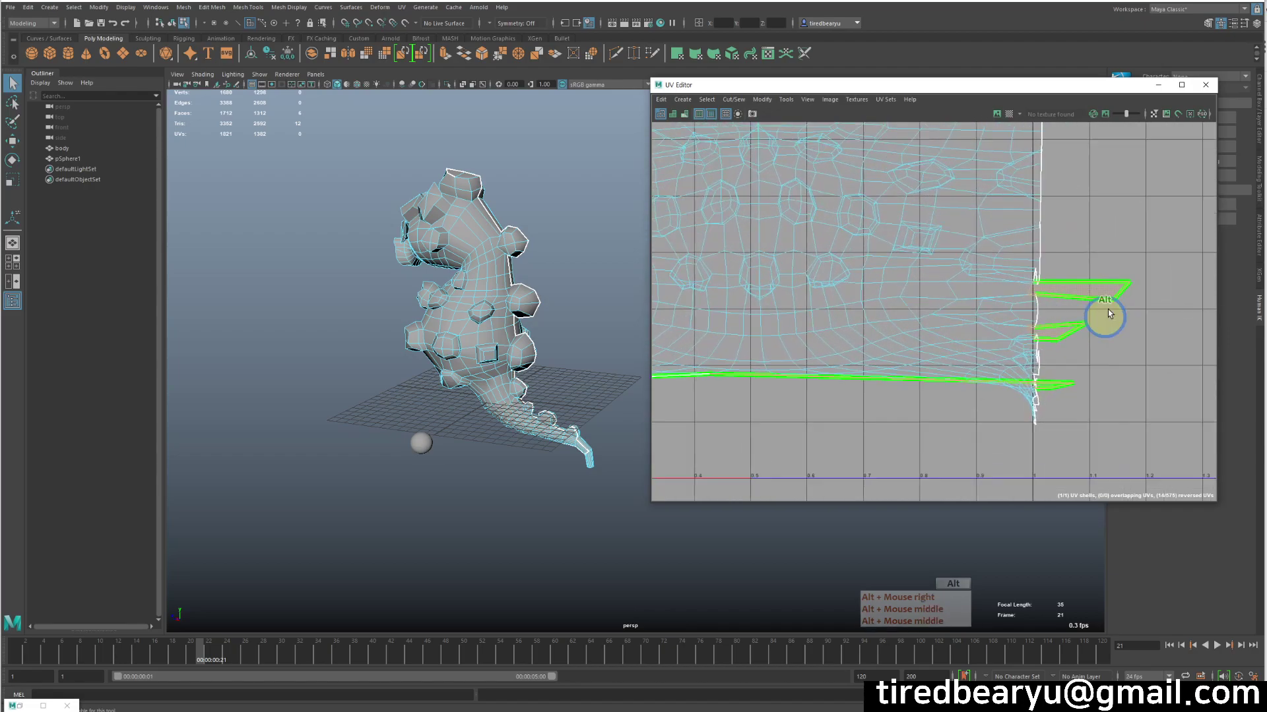
alt+middle_drag(1043, 342, 1092, 294)
alt+right_drag(1092, 294, 913, 271)
alt+middle_drag(914, 272, 1000, 317)
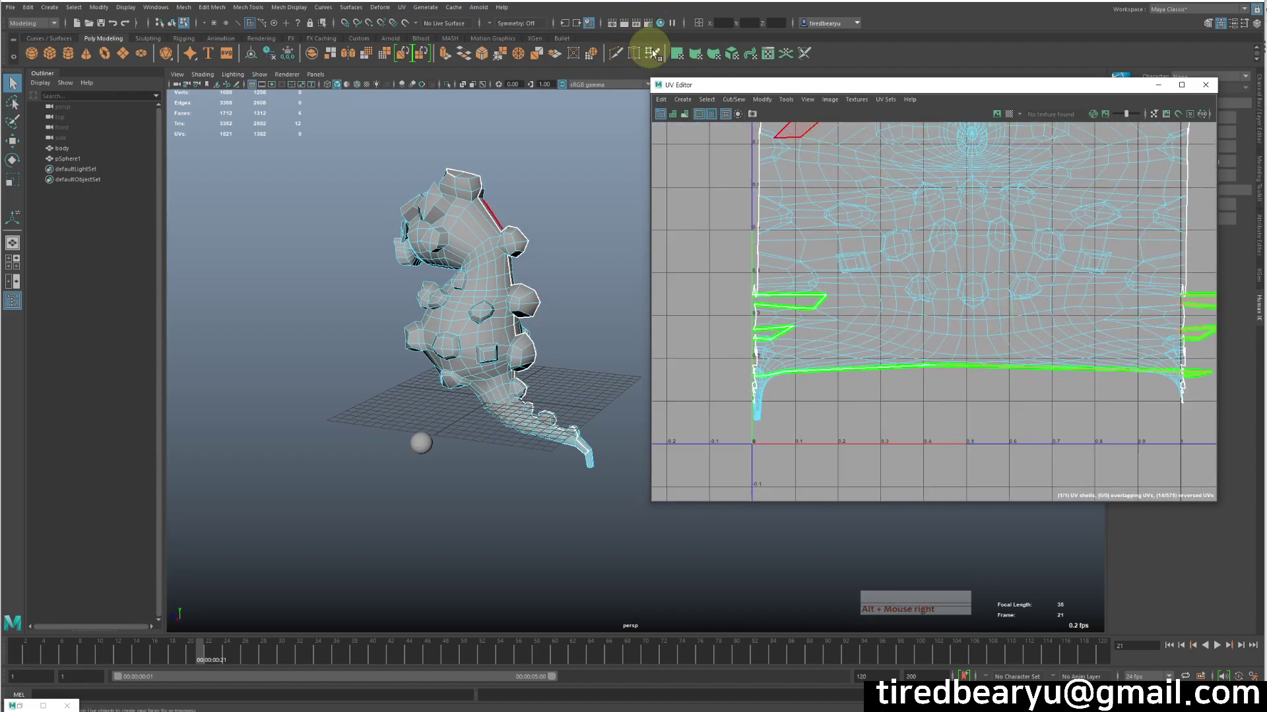
click(710, 100)
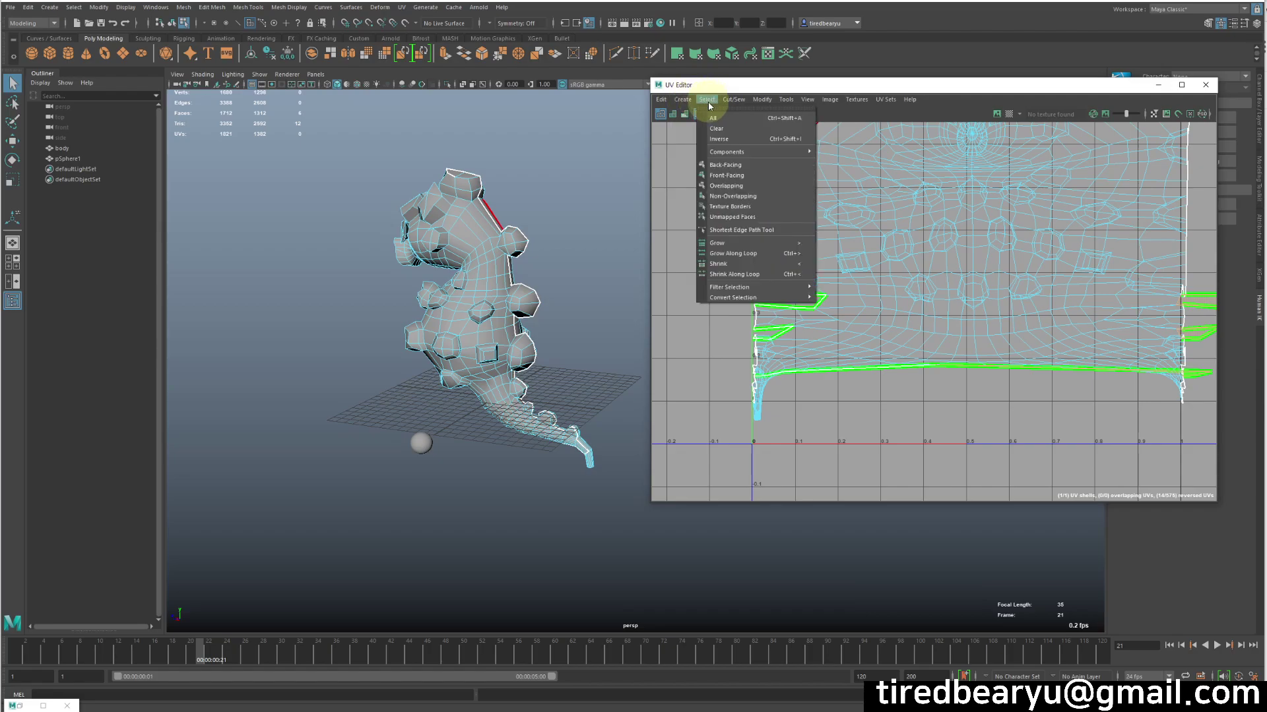
mouse_move(739, 104)
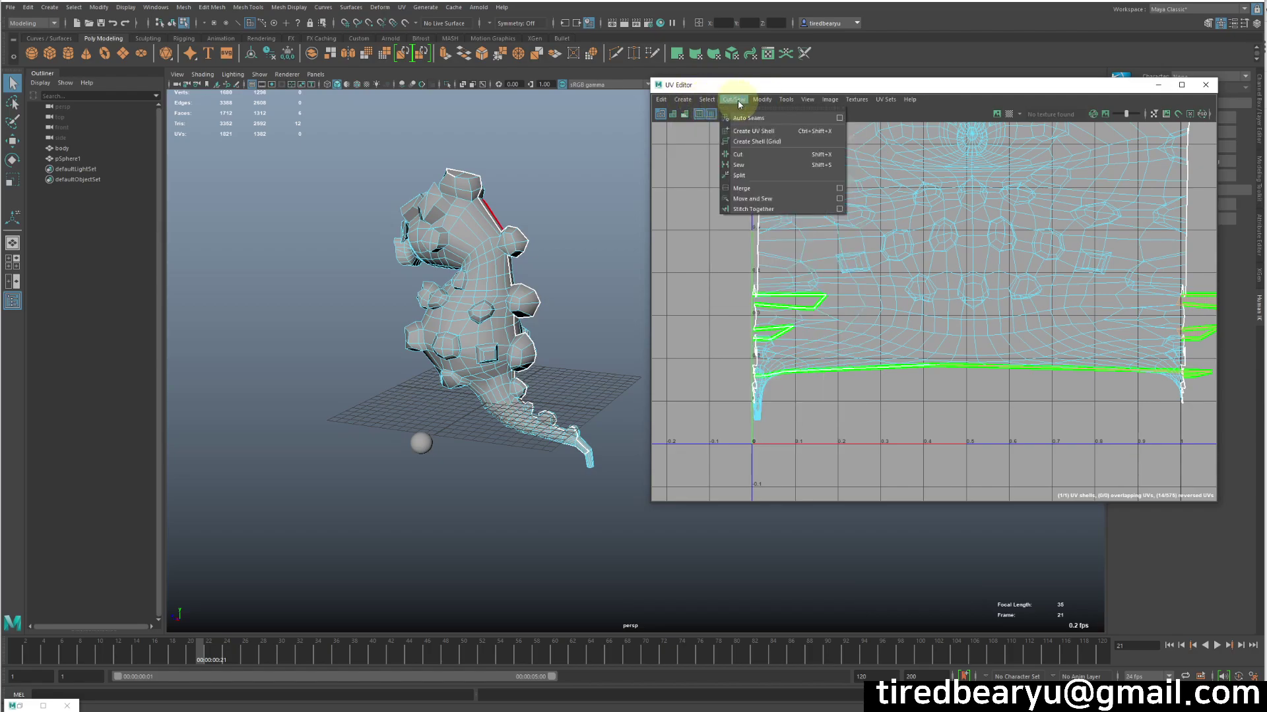
click(738, 154)
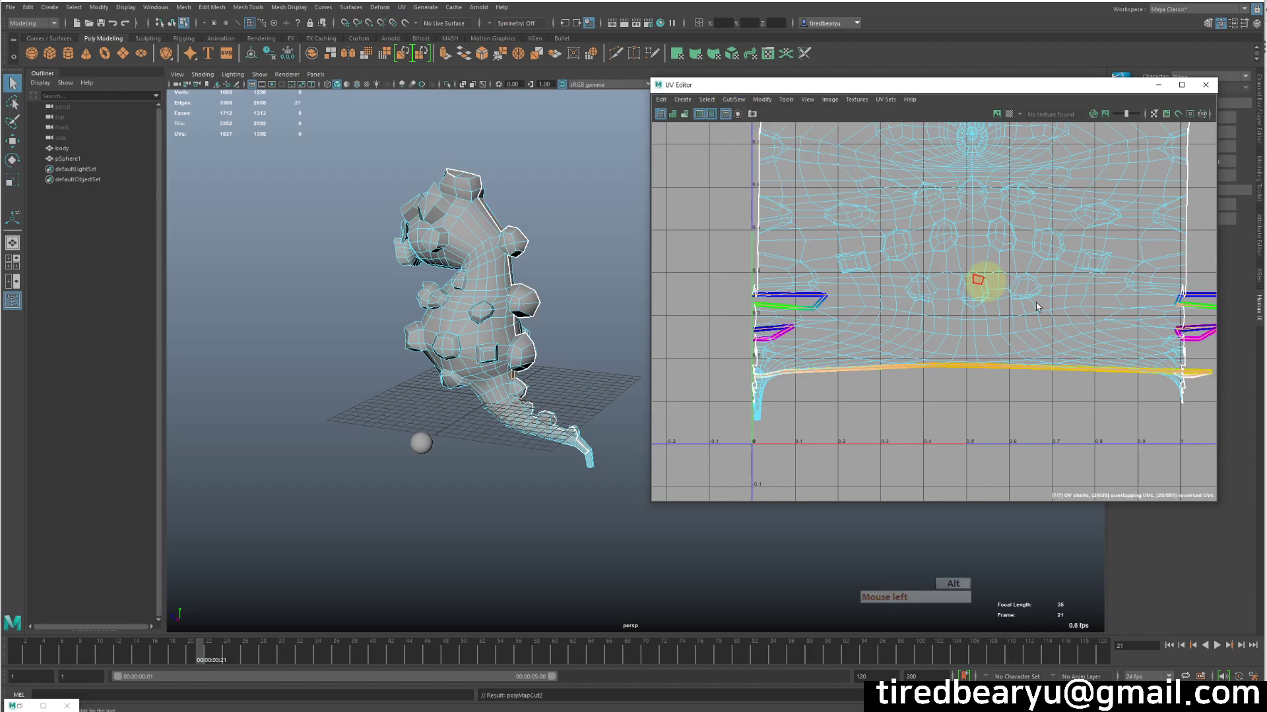
- Move the cut-off UV pieces into the empty area below the main shell and clear the selection
alt+right_drag(1002, 274, 962, 274)
alt+middle_drag(962, 273, 1113, 470)
key(z)
click(1087, 265)
drag(1148, 397, 1147, 397)
middle_drag(1141, 397, 1172, 491)
alt+middle_drag(808, 386, 882, 345)
middle_drag(1089, 395, 982, 416)
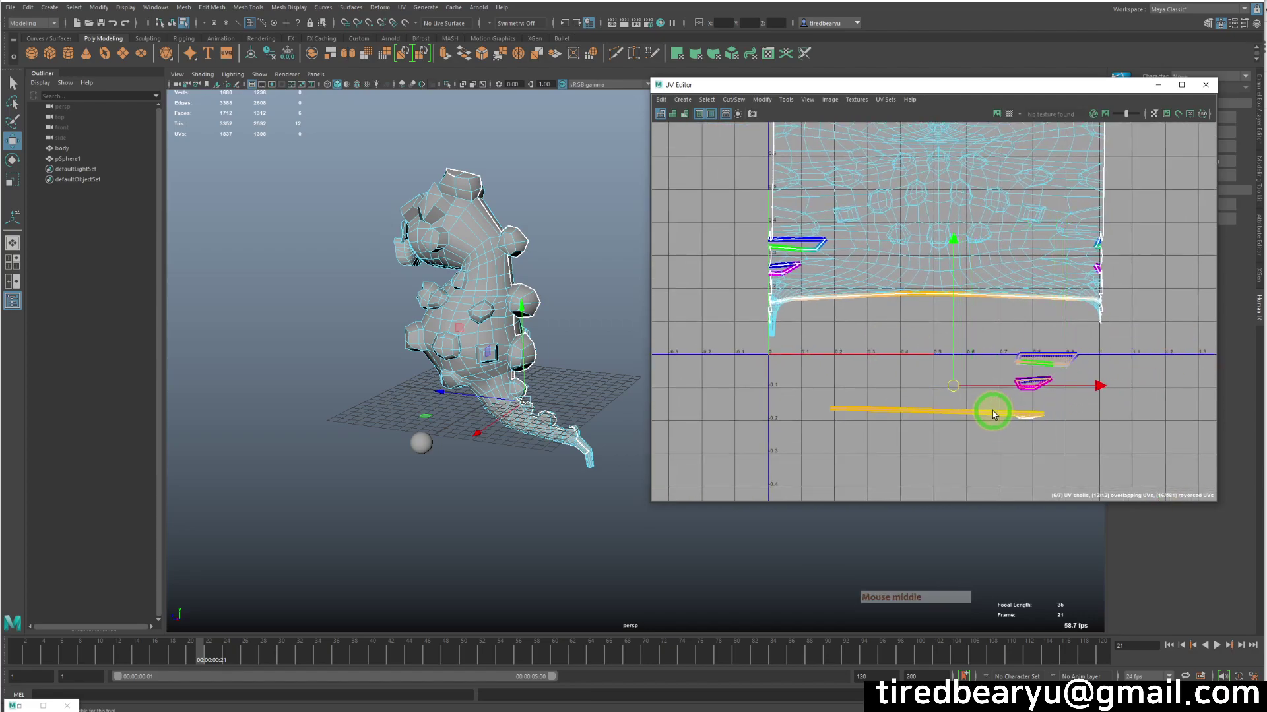
click(1140, 444)
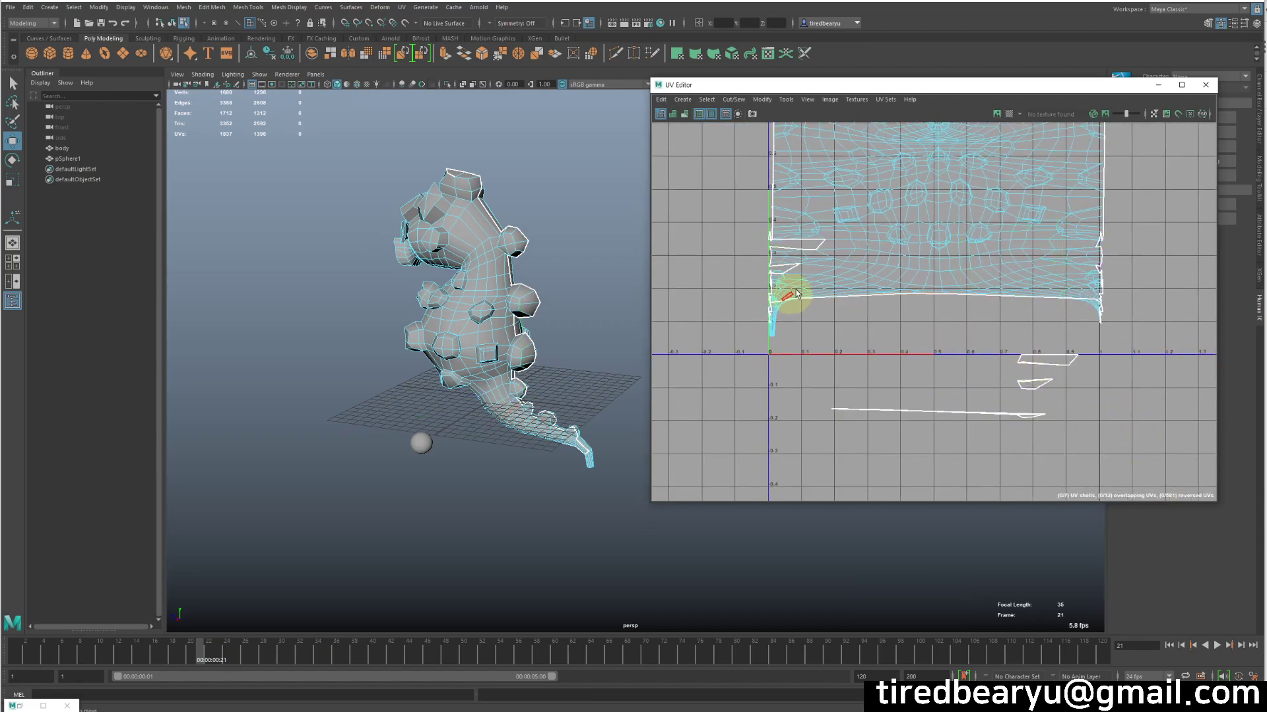
- Try Move and Sew on the selection around the uppermost sliver at the left border and undo it
click(787, 231)
scroll(818, 270, up, 2)
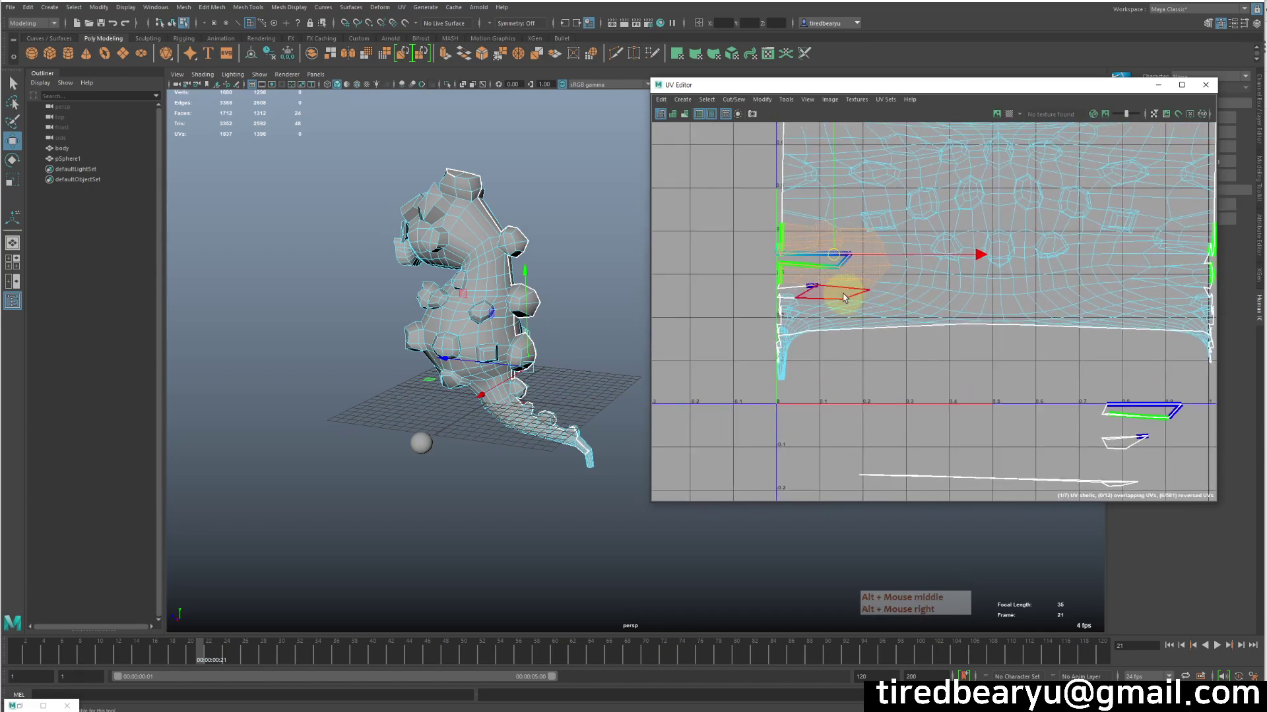
click(683, 99)
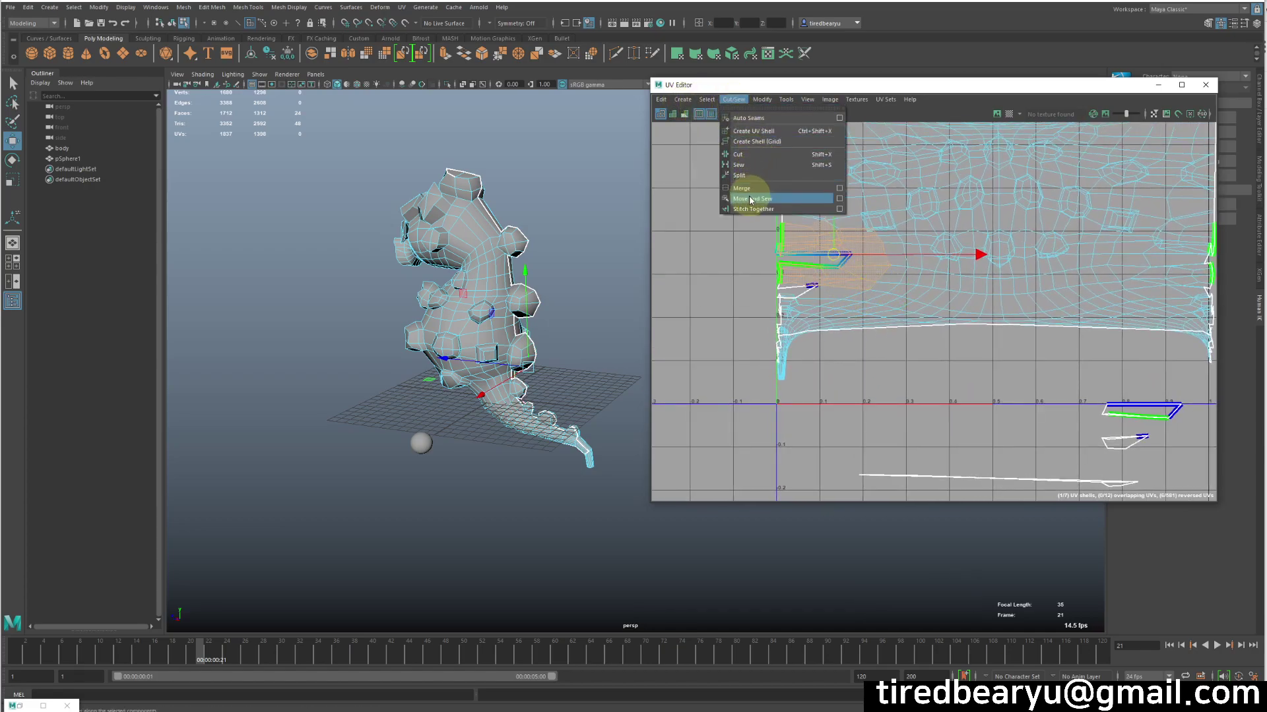
click(757, 200)
key(ctrl+z)
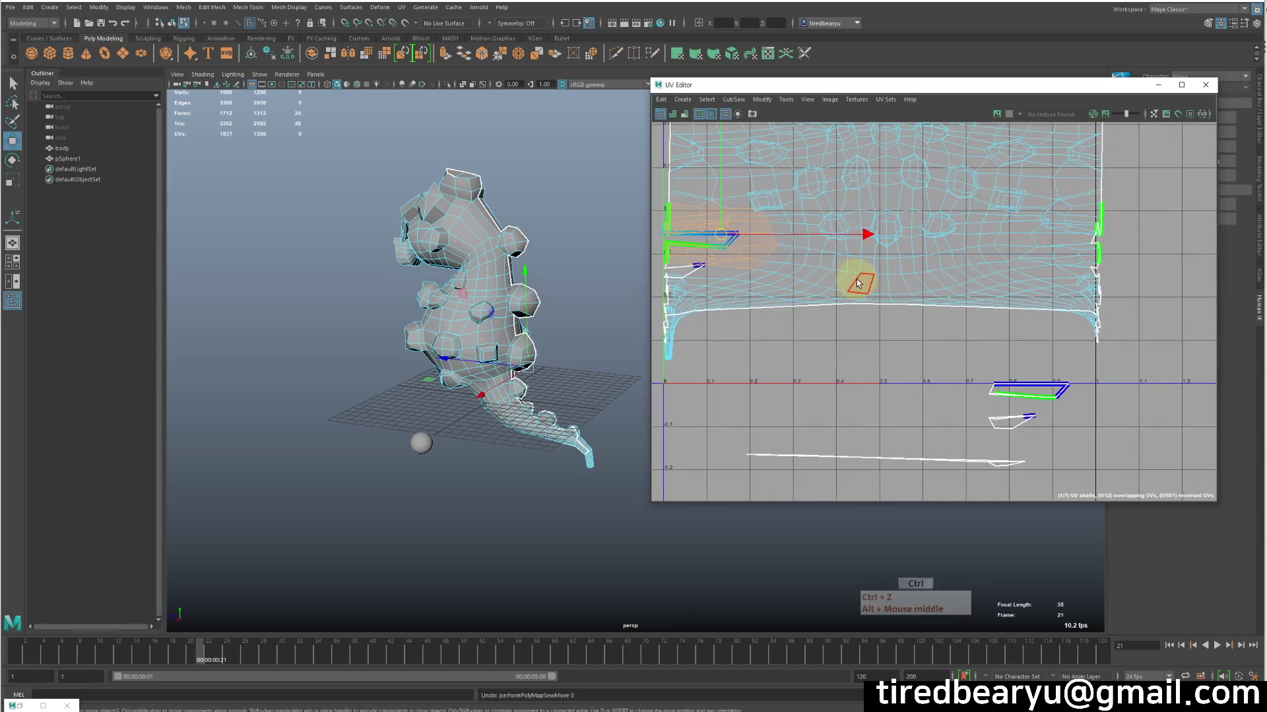
- Select the edges around the uppermost sliver at the left border and join them with Move and Sew
alt+middle_drag(1052, 282, 1068, 277)
shift+drag(1106, 187, 1203, 311)
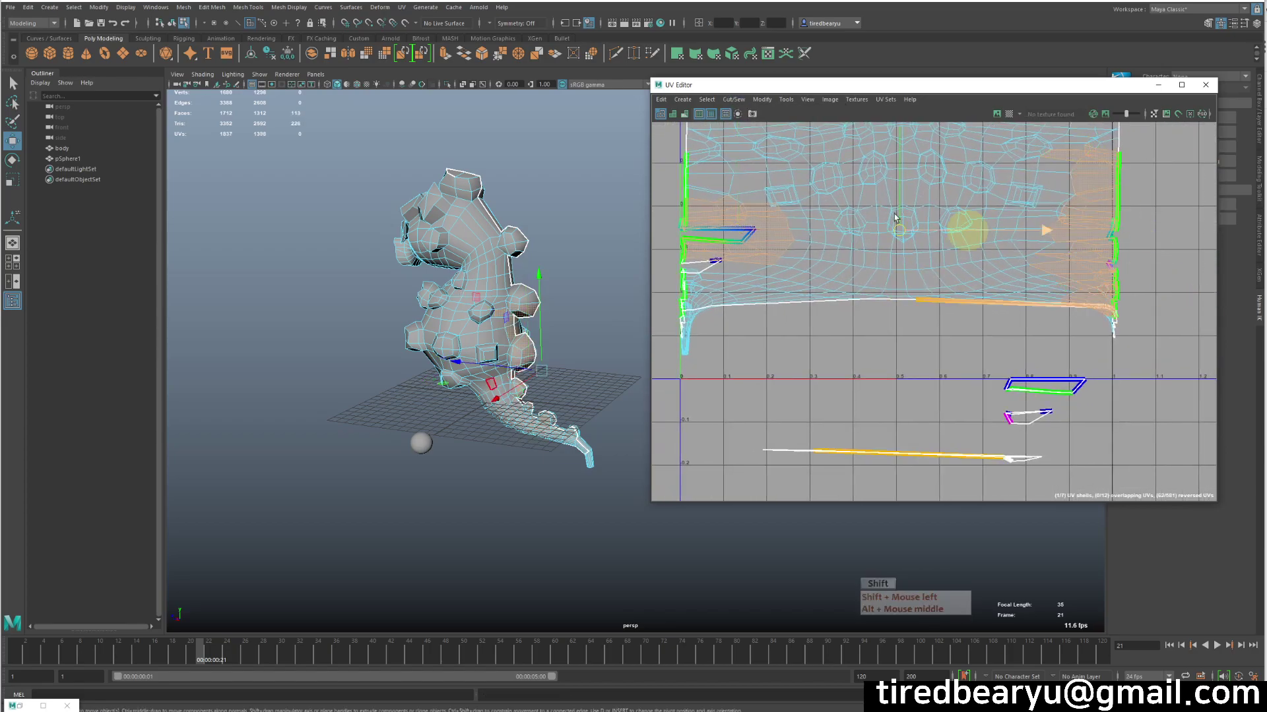
alt+right_drag(1028, 218, 1080, 245)
ctrl+drag(1086, 268, 940, 143)
right_drag(826, 203, 826, 178)
drag(785, 196, 822, 249)
click(686, 99)
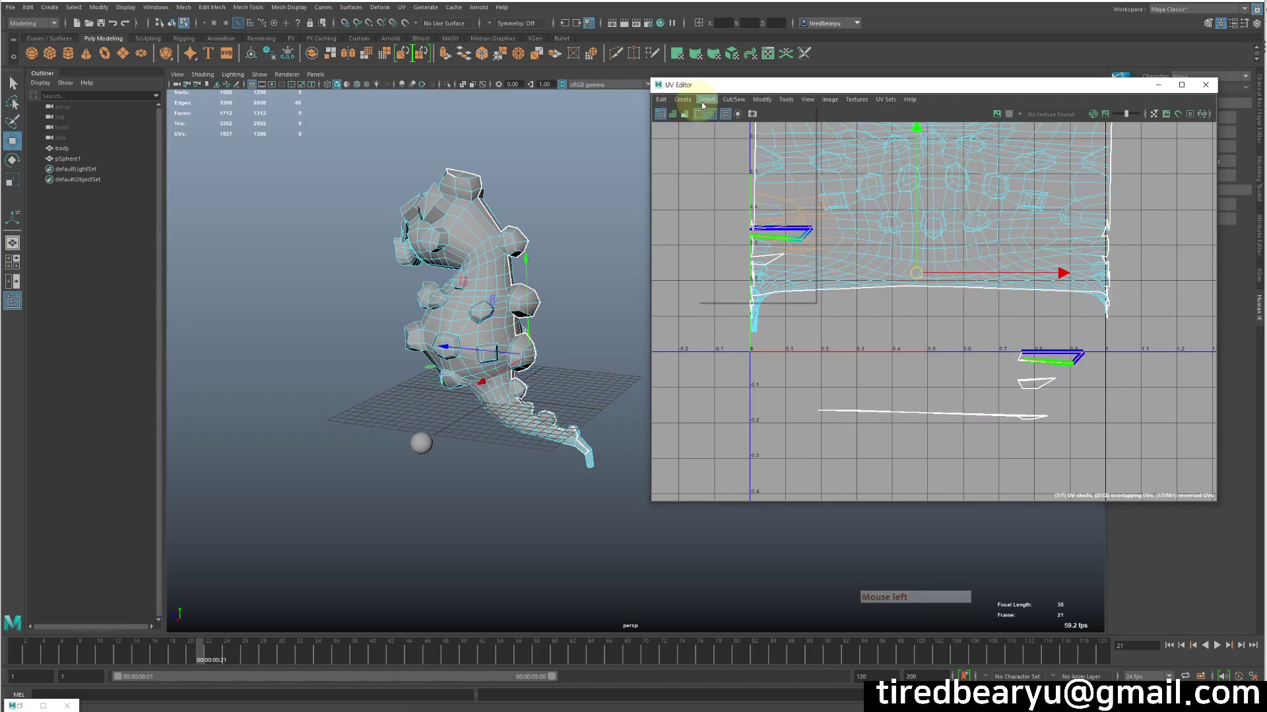
mouse_move(734, 100)
click(763, 198)
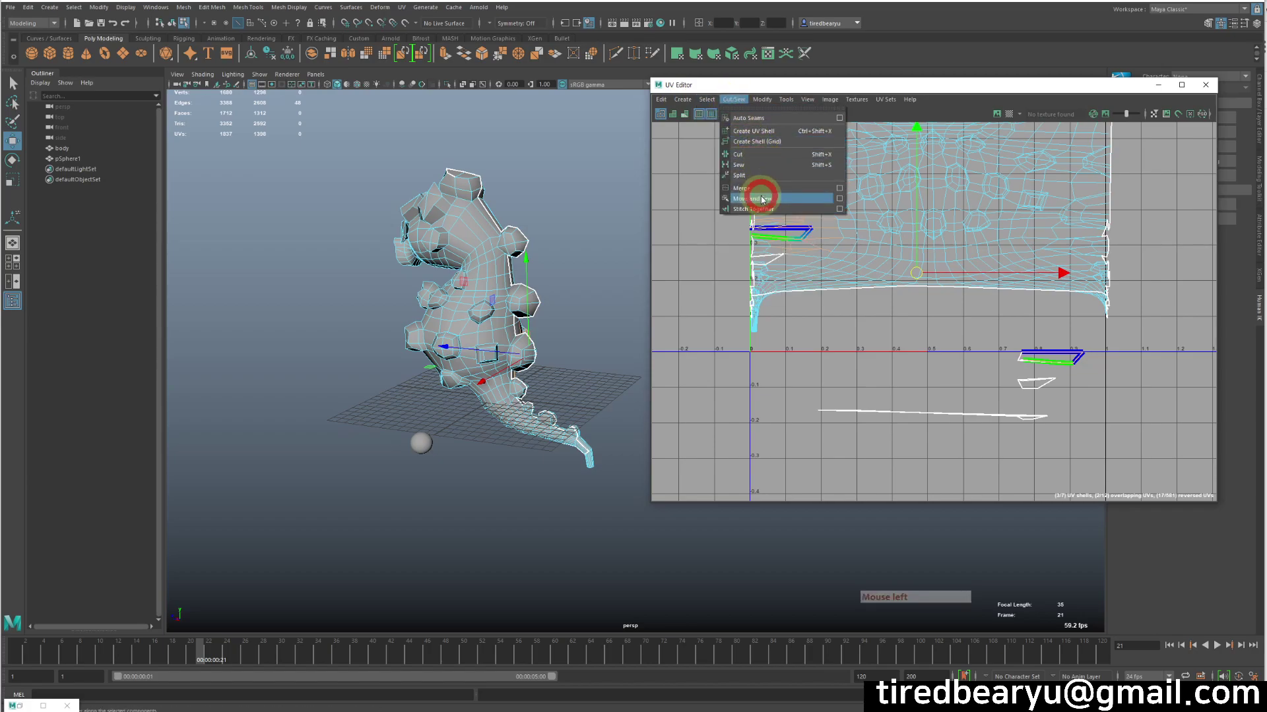
- Reattach the small cut-off pieces below the main shell by applying Move and Sew to their edges
alt+right_drag(792, 249, 981, 311)
drag(1027, 343, 1109, 399)
click(715, 89)
click(740, 103)
click(783, 201)
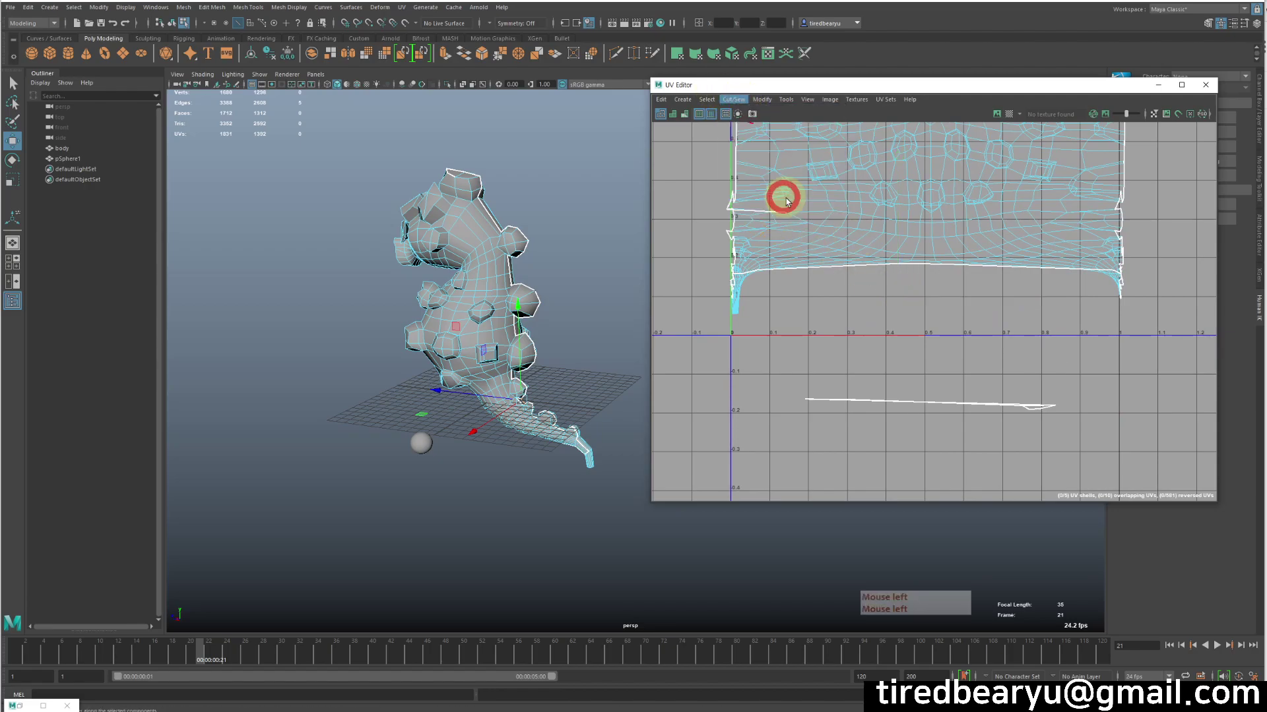
- Reattach the long thin strip below the main shell by applying Move and Sew to its edges
alt+middle_drag(1021, 391, 1011, 370)
drag(1075, 421, 1014, 374)
alt+middle_drag(871, 311, 909, 349)
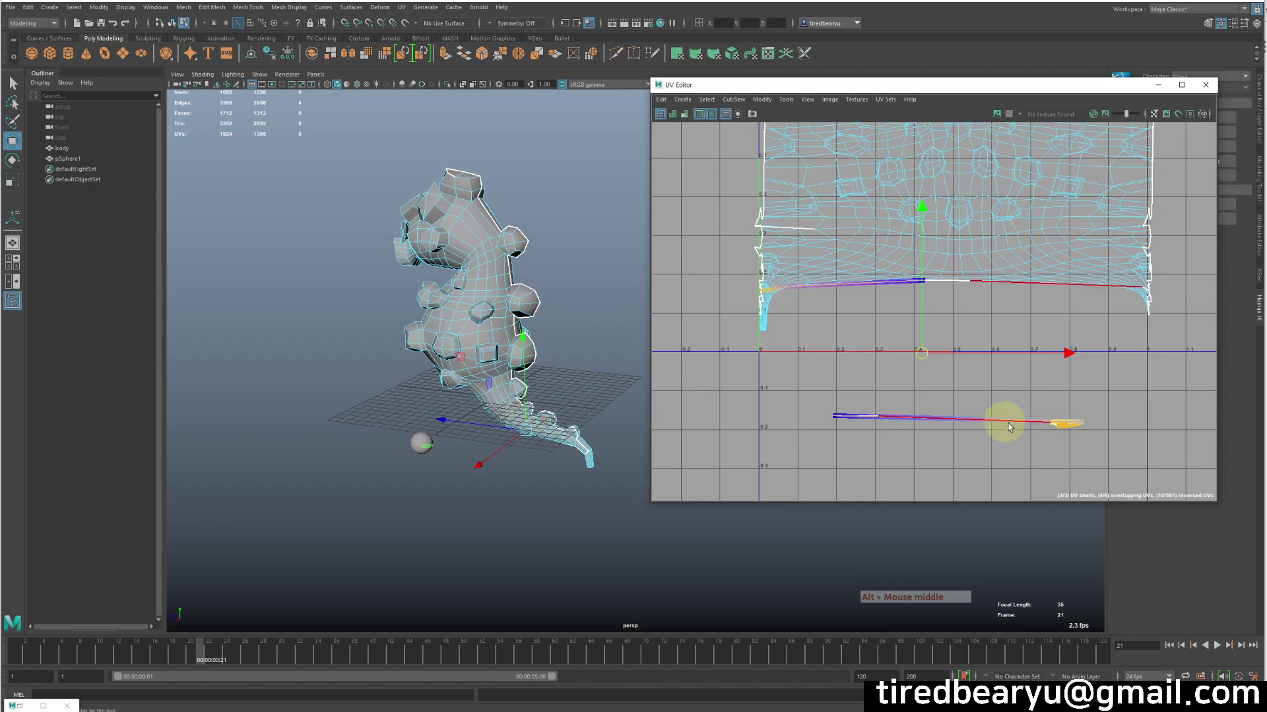
click(732, 99)
click(758, 198)
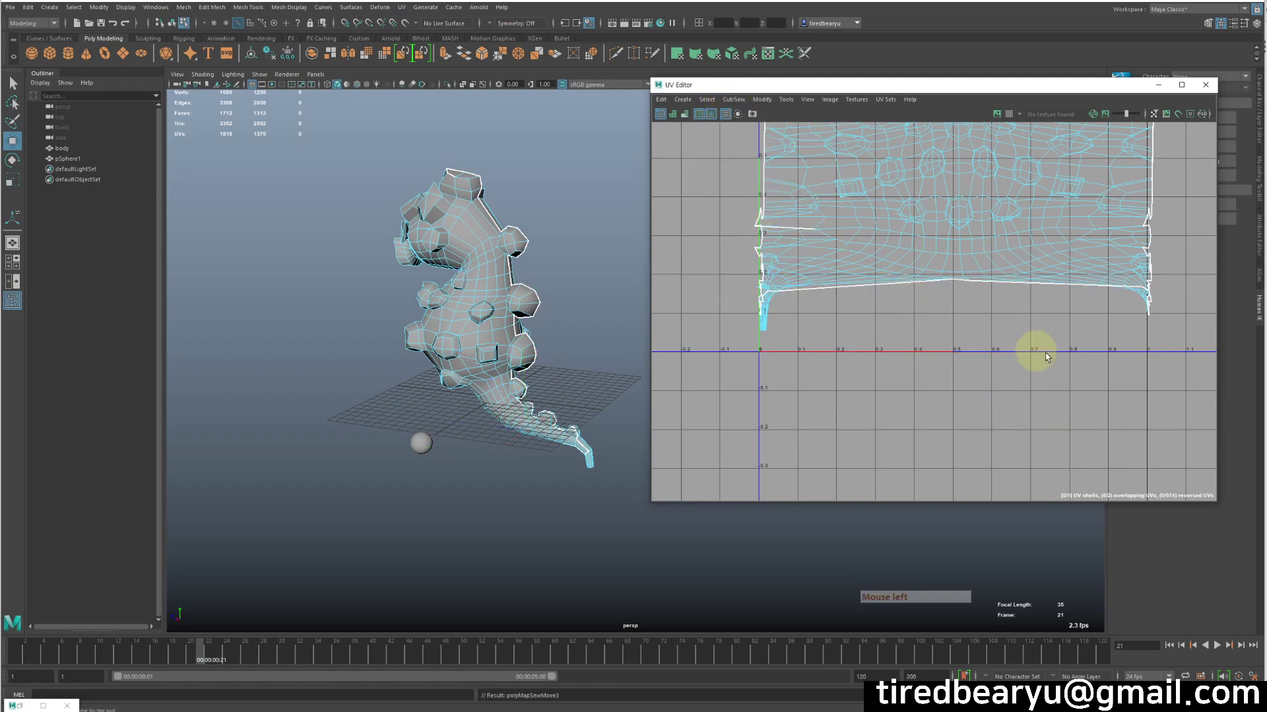
- Check which edges form the strip stretching past the layout's upper right corner
alt+right_drag(1023, 345, 842, 379)
alt+middle_drag(842, 379, 841, 300)
drag(1016, 203, 1116, 281)
alt+right_drag(1058, 297, 1109, 286)
mouse_move(832, 248)
alt+middle_down()
mouse_move(998, 303)
mouse_move(819, 256)
alt+middle_up()
alt+right_drag(825, 257, 1030, 235)
alt+middle_drag(1029, 235, 1027, 280)
click(1152, 320)
drag(1166, 222, 1201, 310)
alt+middle_drag(1082, 335, 1156, 337)
alt+right_drag(1156, 337, 1091, 314)
alt+middle_drag(1091, 311, 1125, 291)
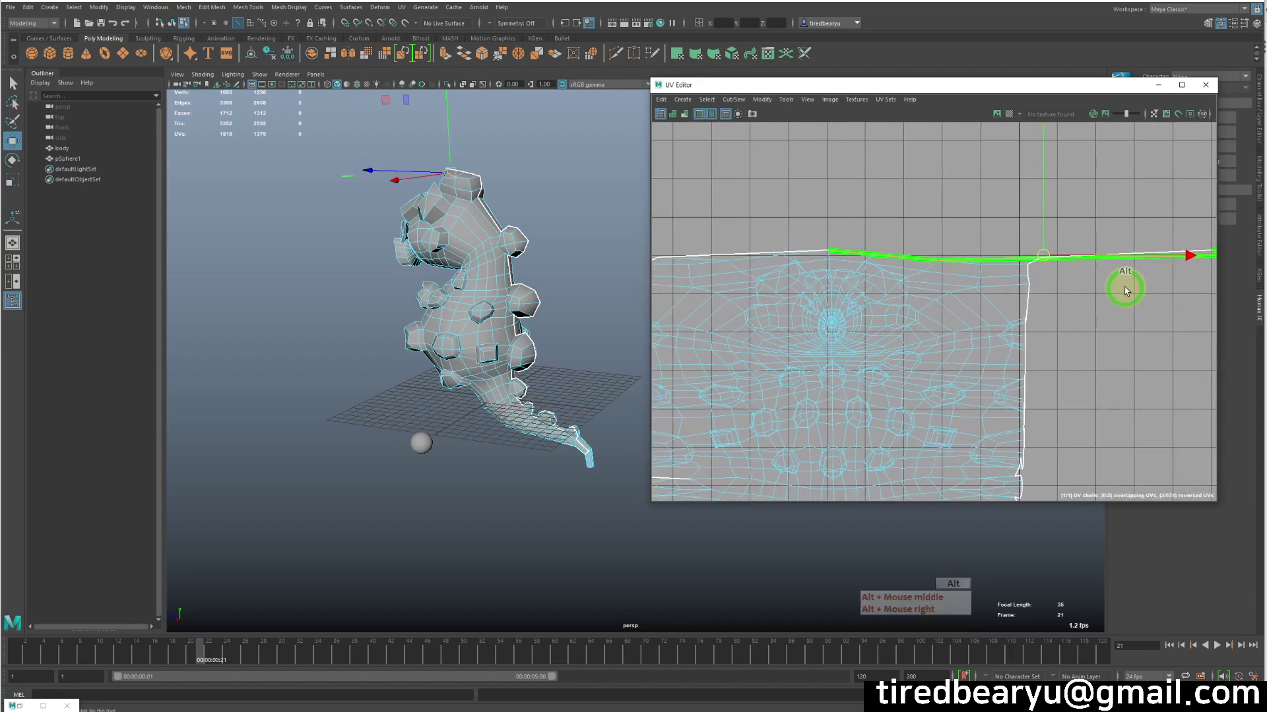
mouse_move(1043, 255)
mouse_down()
mouse_move(1023, 217)
mouse_move(1001, 220)
mouse_move(1014, 248)
mouse_move(1030, 250)
mouse_up()
alt+middle_drag(1088, 295, 1012, 291)
click(1164, 269)
- Sew the leftover open edge that runs into the shell near the lower left border
alt+right_drag(1155, 271, 900, 285)
alt+middle_drag(901, 285, 1036, 264)
alt+drag(416, 214, 532, 241)
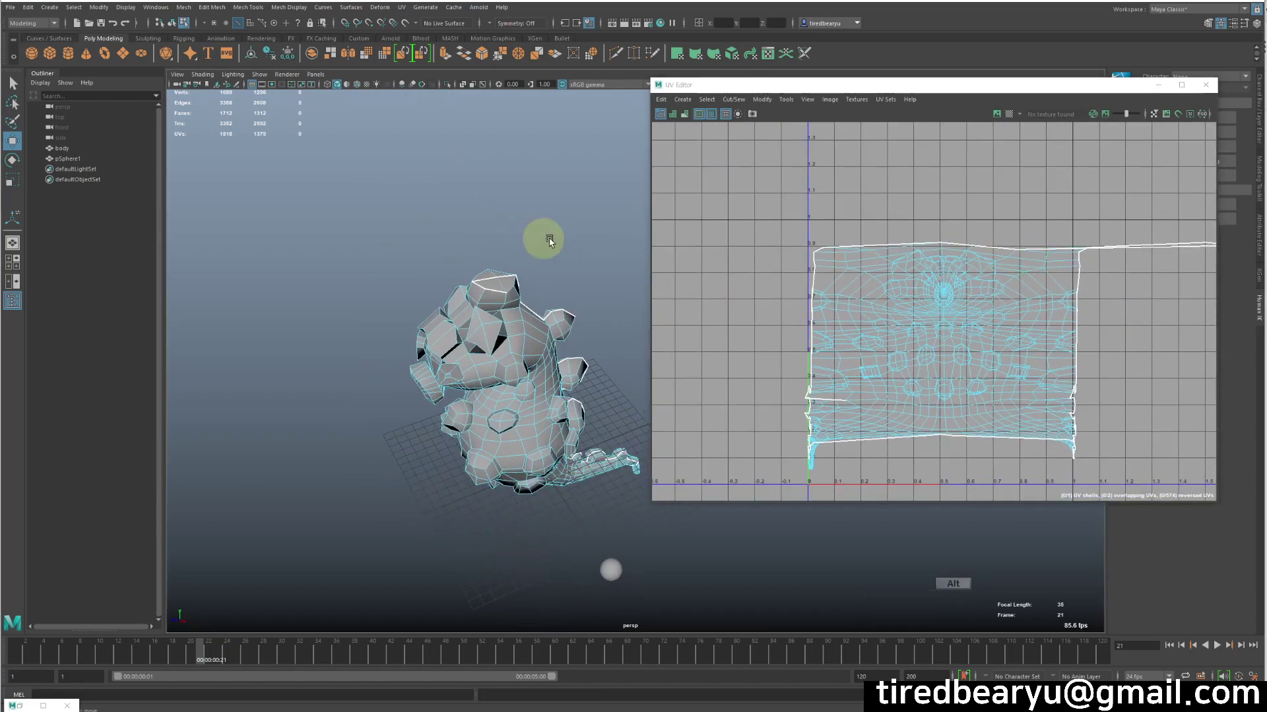
alt+right_drag(1124, 279, 989, 299)
alt+middle_drag(990, 298, 981, 243)
alt+middle_drag(812, 294, 855, 262)
alt+right_drag(855, 263, 952, 277)
alt+middle_drag(951, 277, 938, 283)
double_click(899, 342)
mouse_move(899, 342)
alt+middle_down()
mouse_move(792, 359)
mouse_move(917, 344)
alt+middle_up()
click(716, 99)
click(761, 166)
- Switch to UV component mode and examine the whole sewn layout against the body
alt+middle_drag(902, 355, 779, 328)
alt+right_drag(779, 328, 719, 310)
alt+middle_drag(1123, 232, 1073, 280)
click(1150, 278)
alt+right_drag(1107, 277, 947, 256)
right_drag(812, 203, 909, 198)
alt+middle_drag(1031, 265, 998, 289)
alt+drag(374, 367, 384, 323)
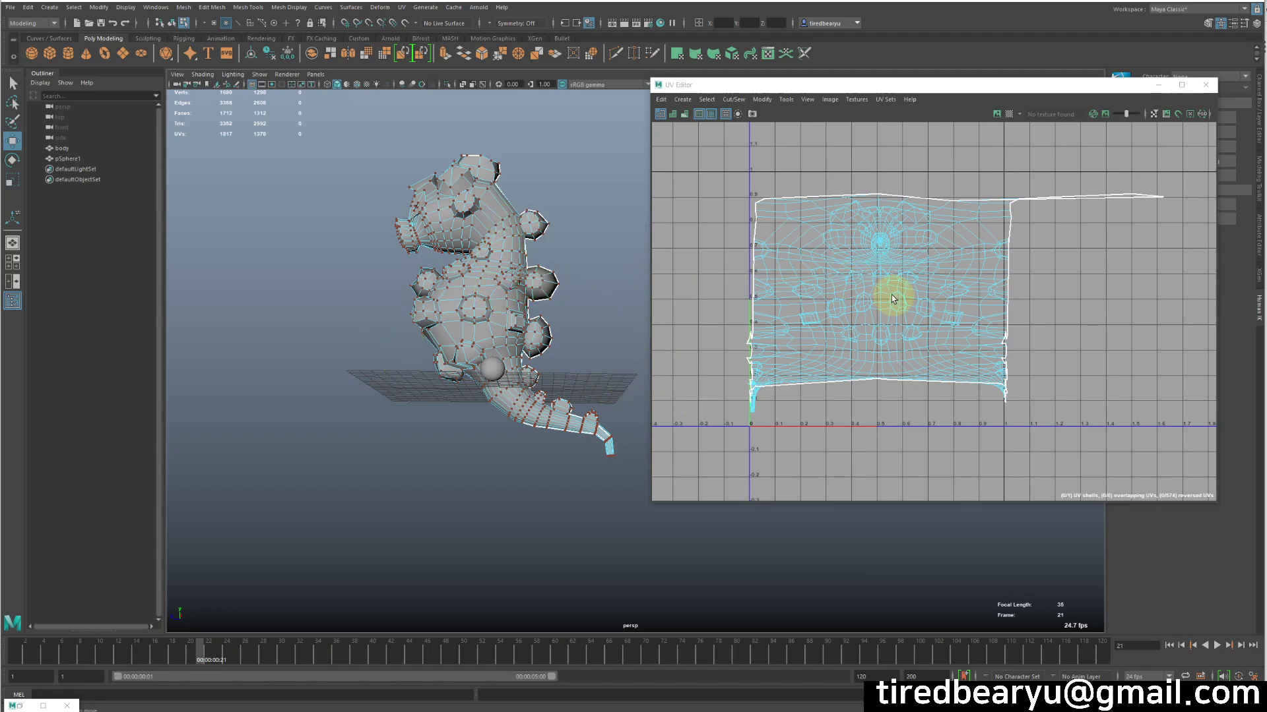
alt+right_drag(1130, 278, 952, 234)
drag(794, 198, 1161, 367)
click(1083, 347)
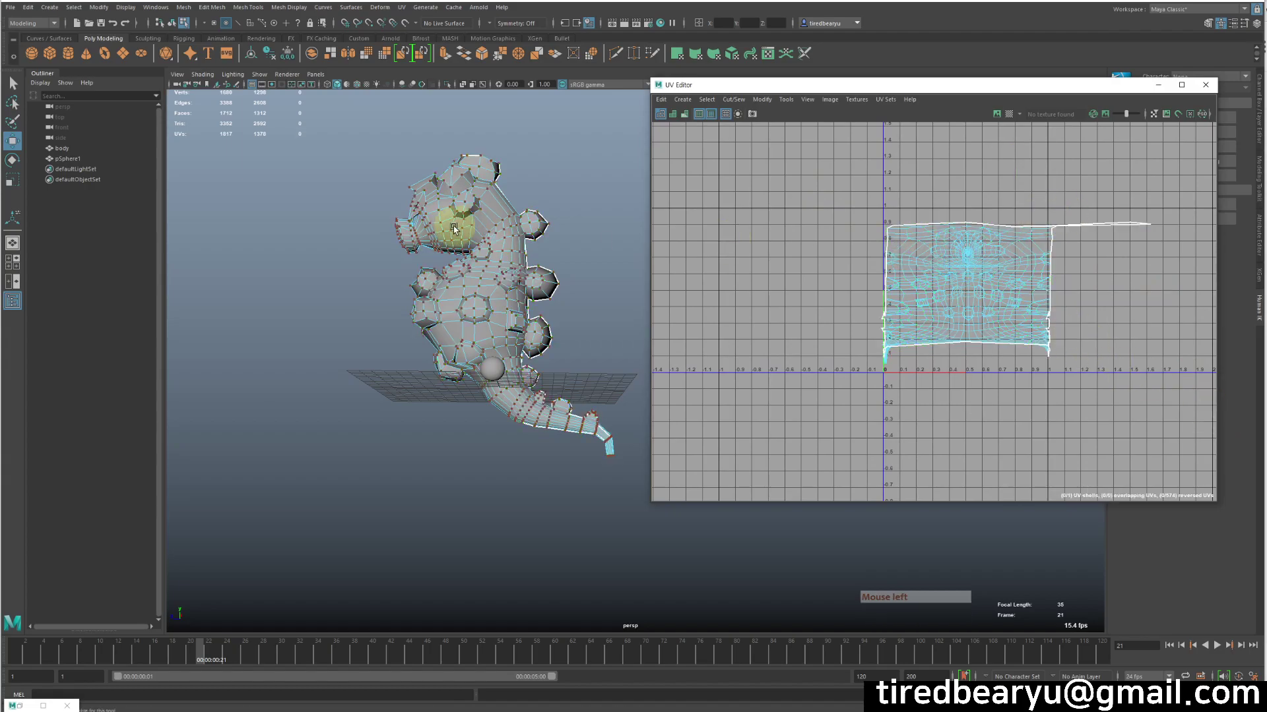
- Return to object mode, select the body mesh and unfold its UVs
right_drag(433, 221, 523, 184)
click(543, 183)
click(493, 203)
click(763, 100)
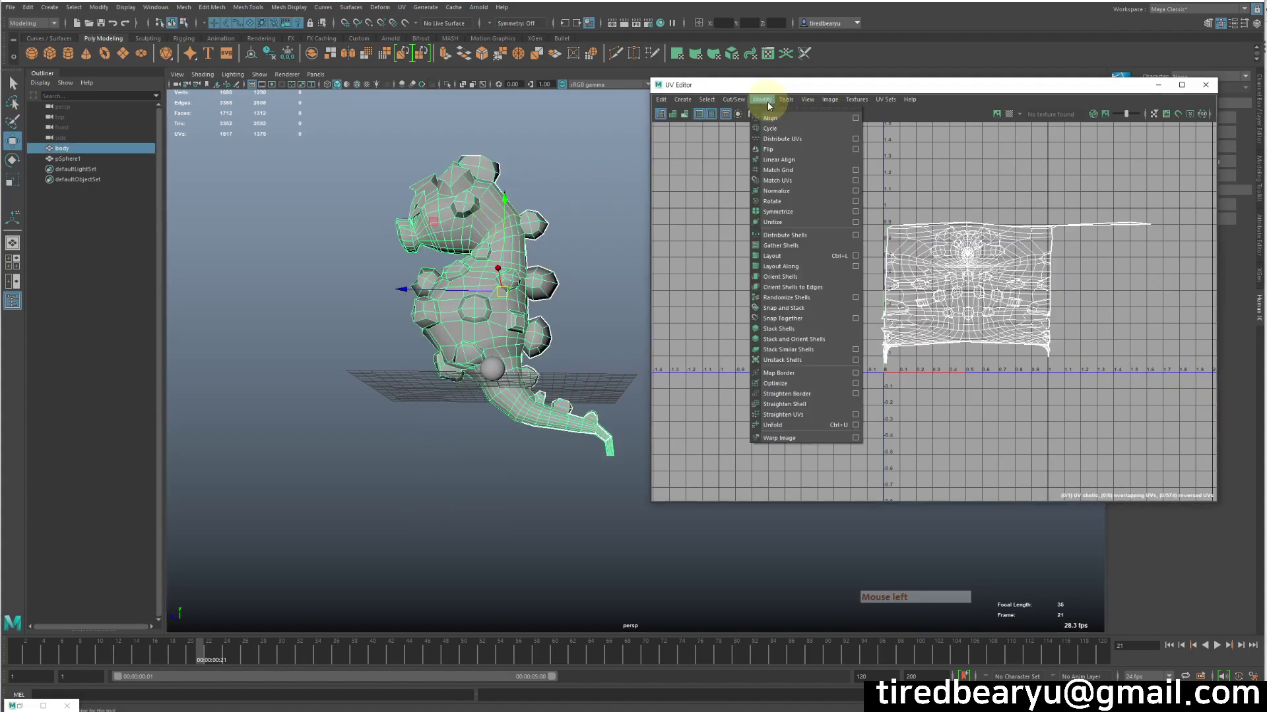
click(808, 429)
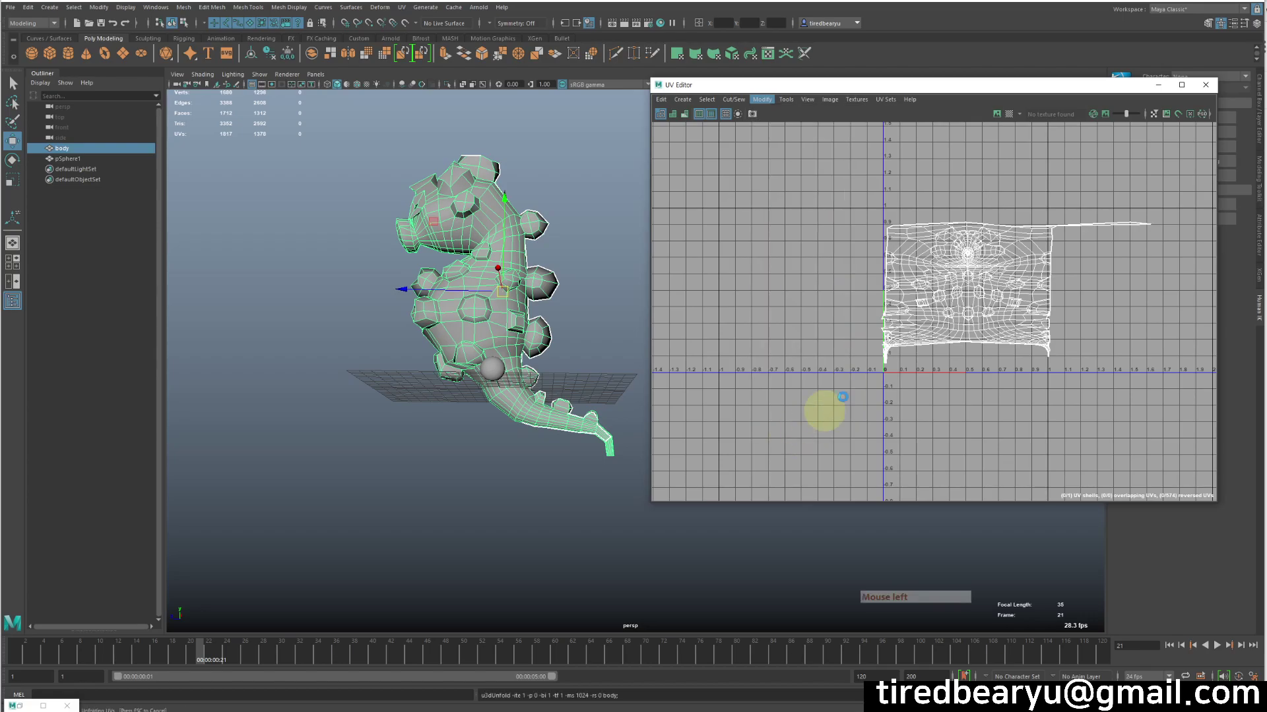
- Examine the body's unfolded UV shell and its outline for distortion
alt+middle_drag(935, 334, 888, 334)
alt+right_drag(888, 335, 981, 335)
alt+middle_drag(981, 335, 1002, 346)
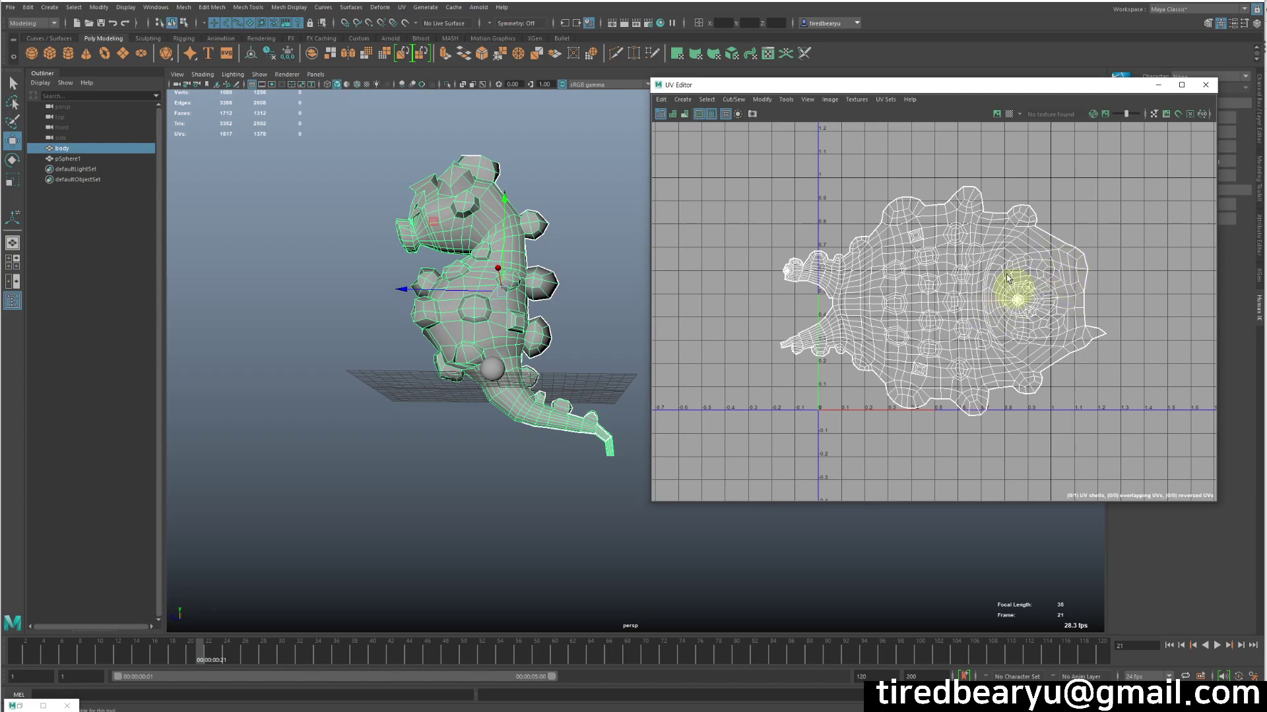
alt+right_drag(1022, 309, 957, 296)
alt+middle_drag(957, 296, 925, 277)
alt+right_drag(924, 279, 1001, 291)
alt+middle_drag(1001, 291, 1048, 304)
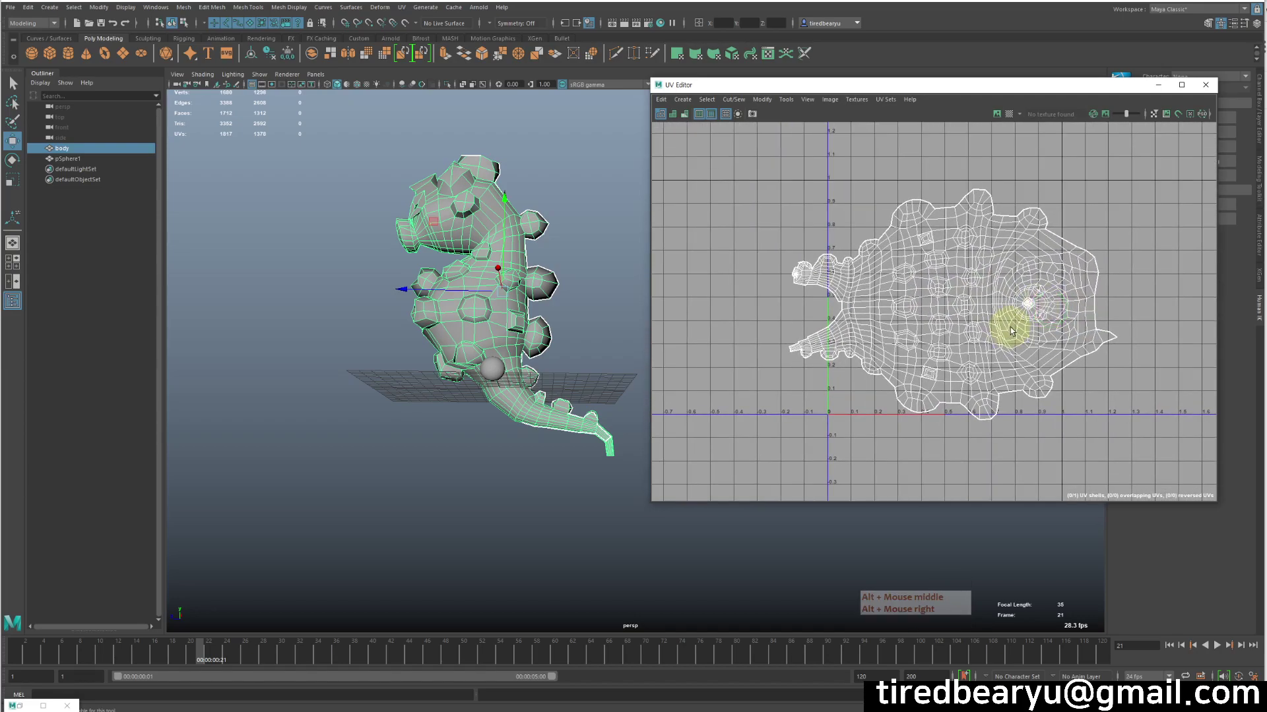
alt+right_drag(1055, 307, 1040, 292)
alt+middle_drag(1039, 292, 995, 339)
- Switch to UV component mode and select every UV of the body's unfolded shell
mouse_move(946, 295)
right_down()
mouse_move(1000, 291)
mouse_move(950, 273)
right_up()
drag(770, 201, 1197, 463)
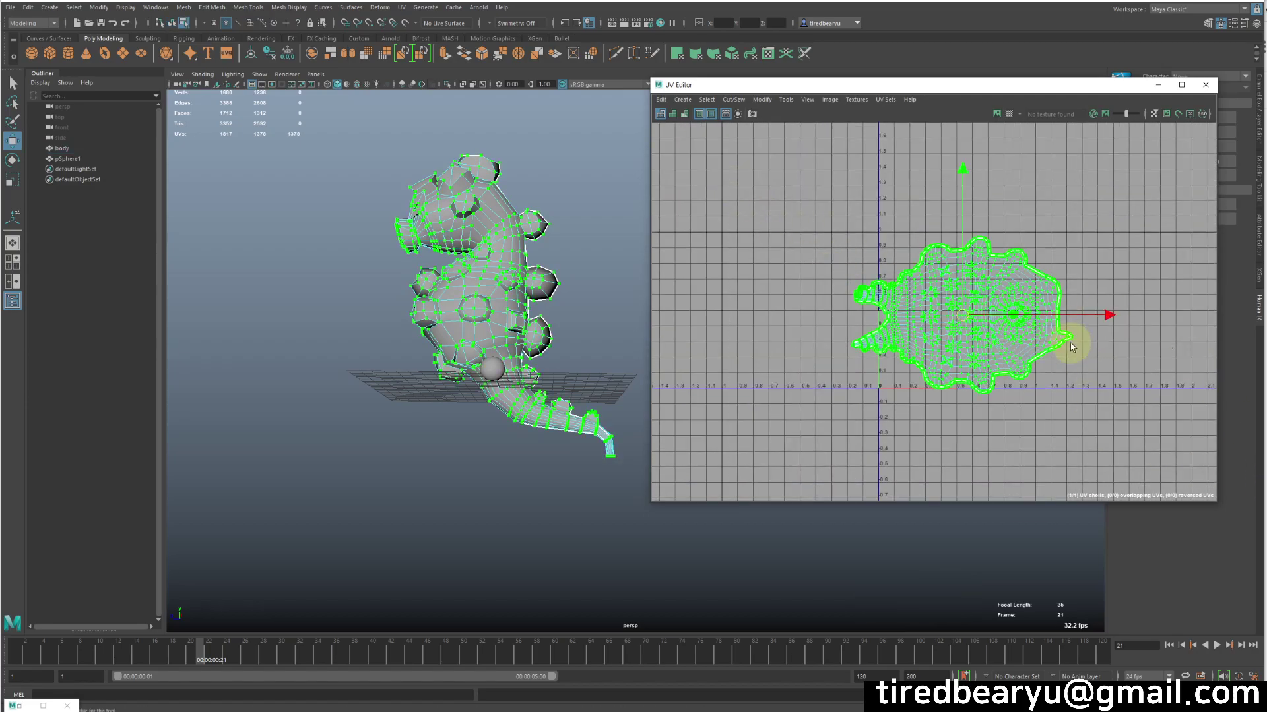
alt+middle_drag(1082, 355, 1060, 370)
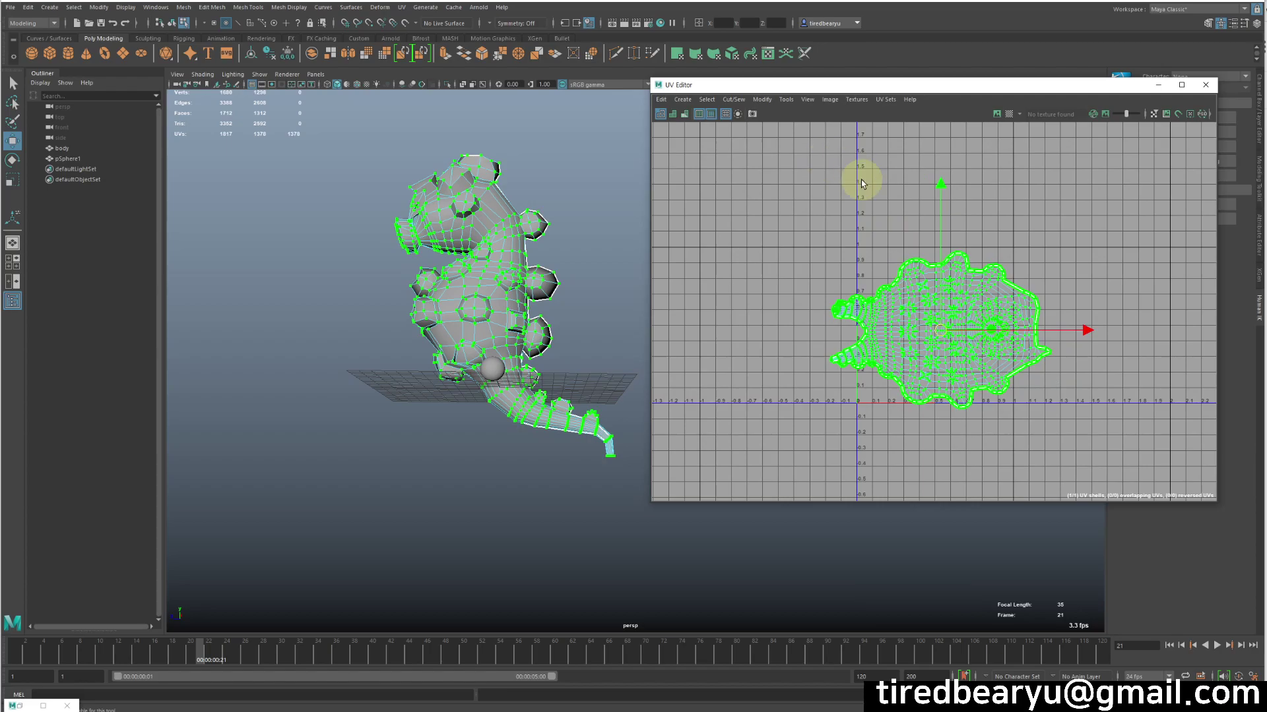
key(e)
drag(1042, 240, 834, 189)
key(ctrl+z)
- Keep the UV modification commands in a floating window and flip the selected UVs both horizontally and vertically about the pivot
click(763, 100)
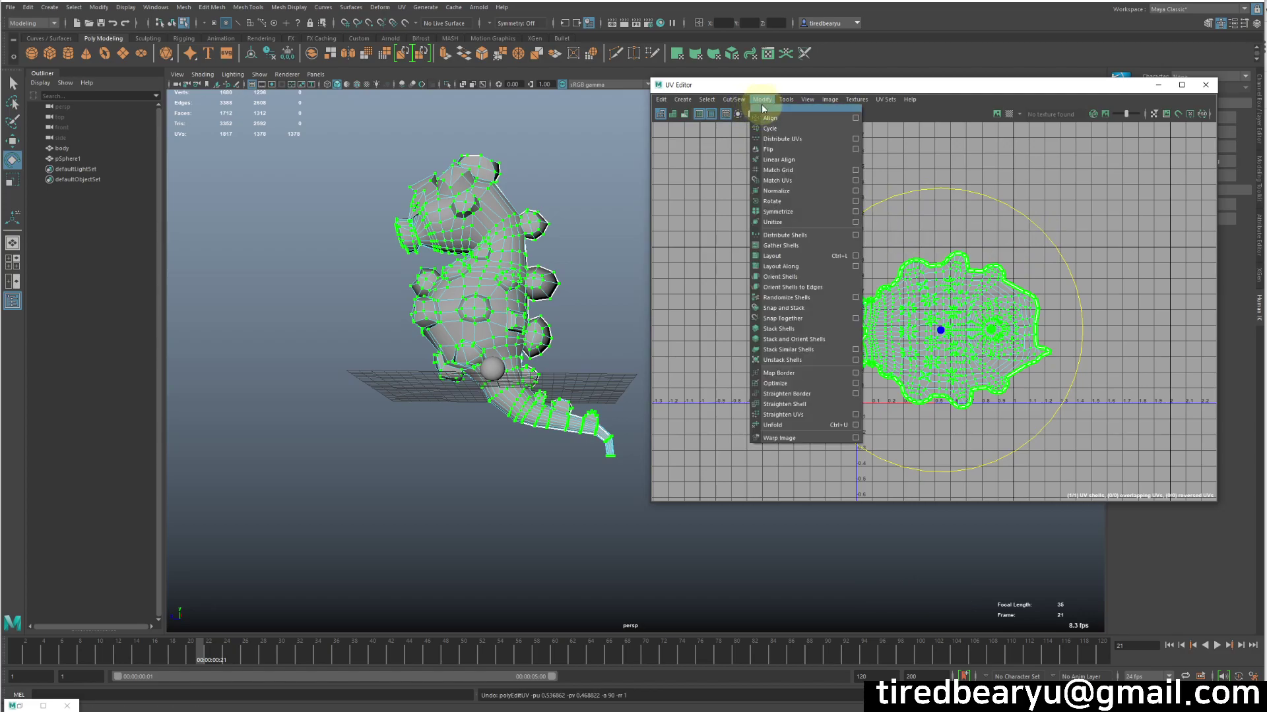
click(762, 108)
click(790, 140)
drag(808, 97, 734, 106)
click(738, 153)
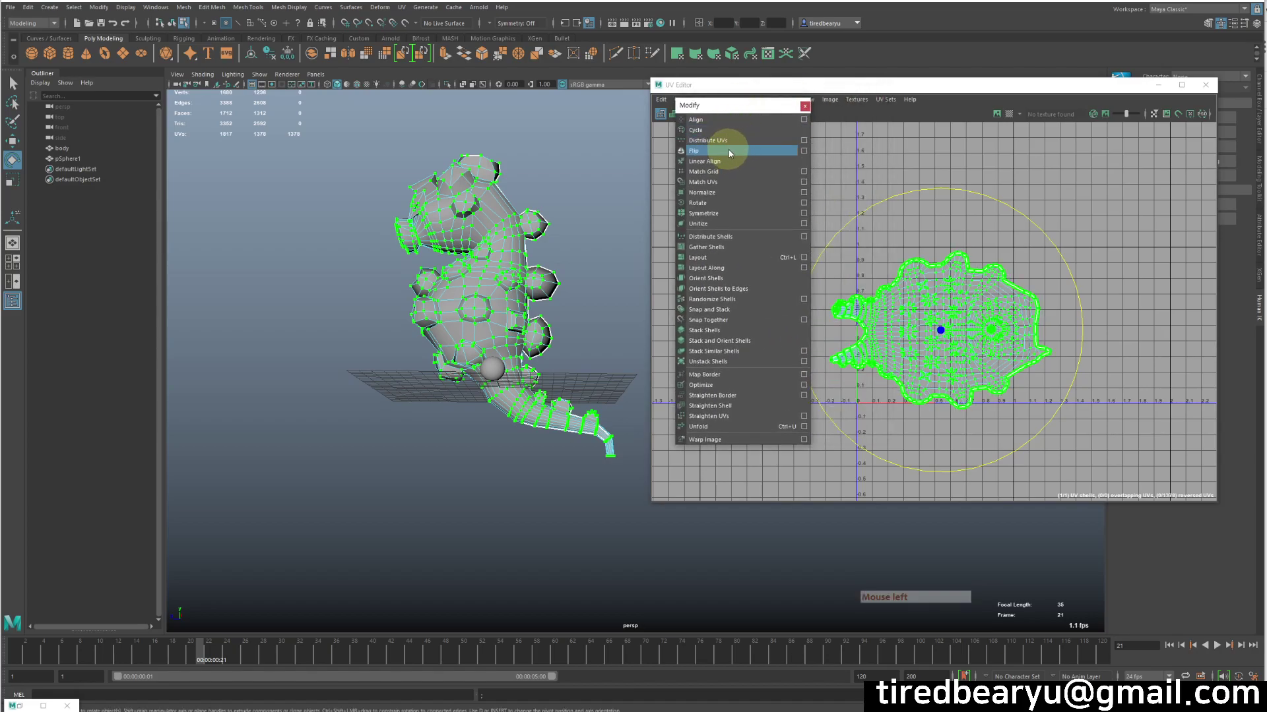
click(804, 151)
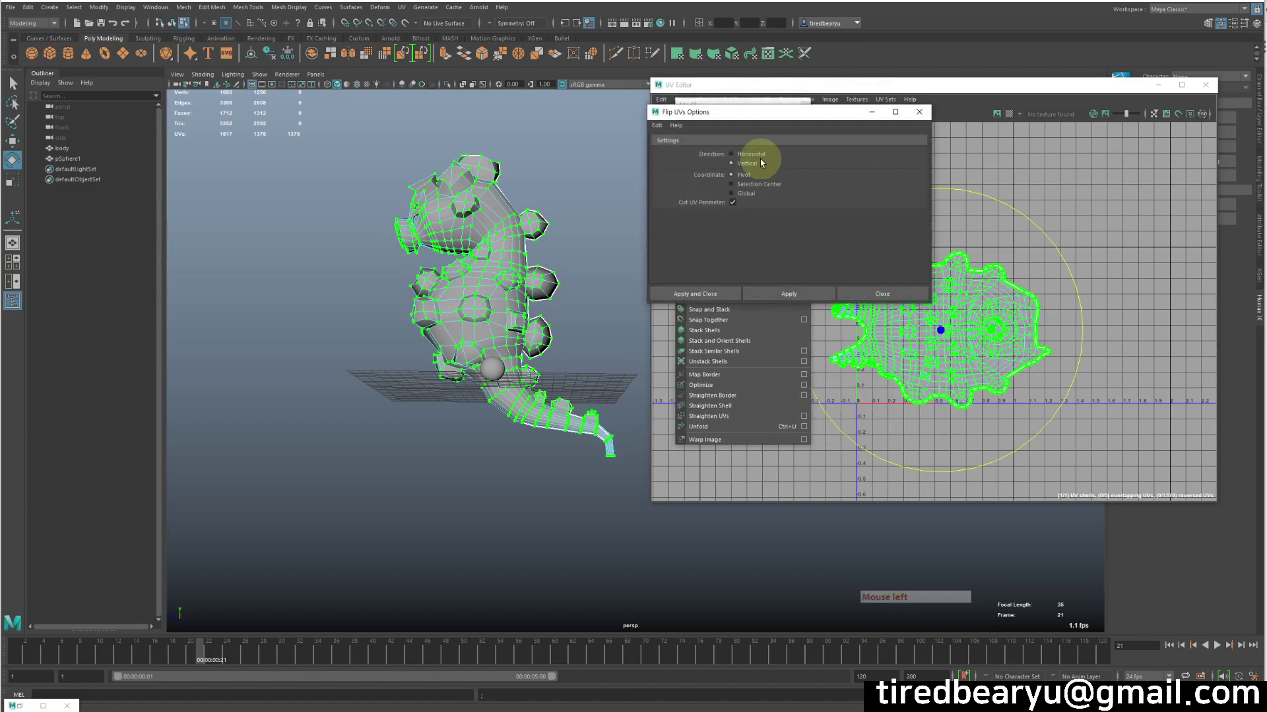
drag(776, 119, 661, 114)
click(635, 149)
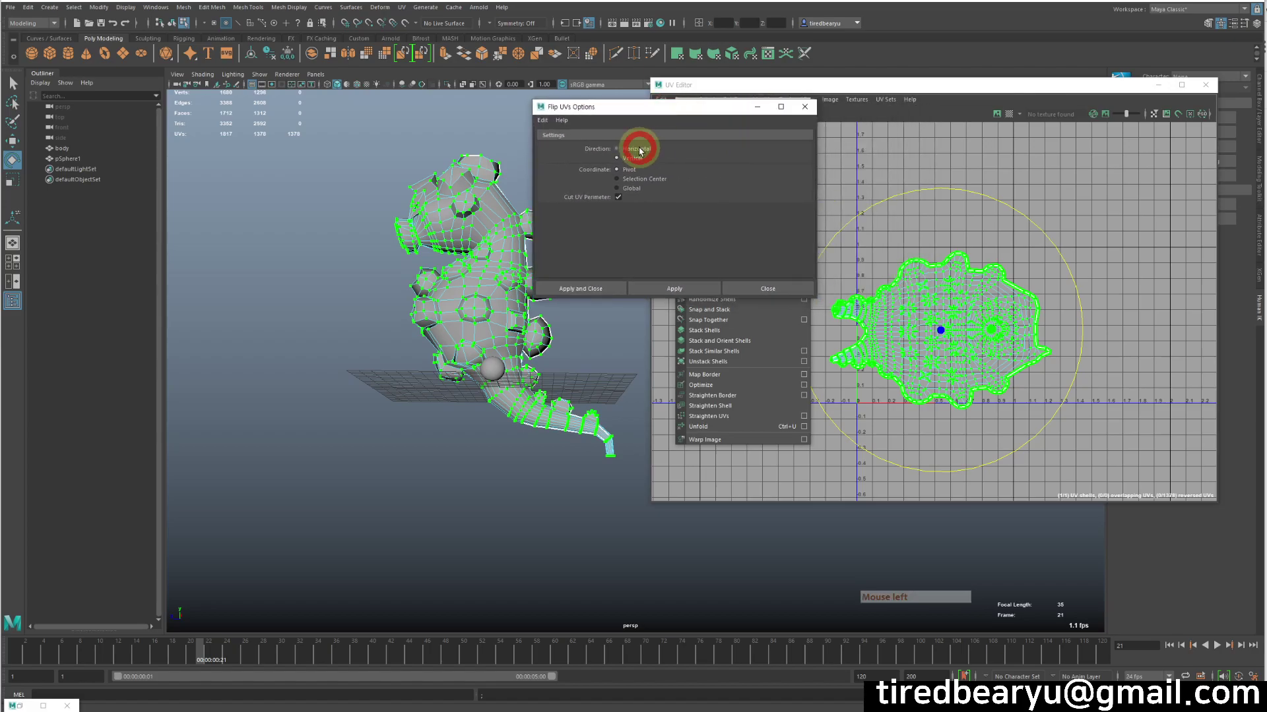
click(659, 289)
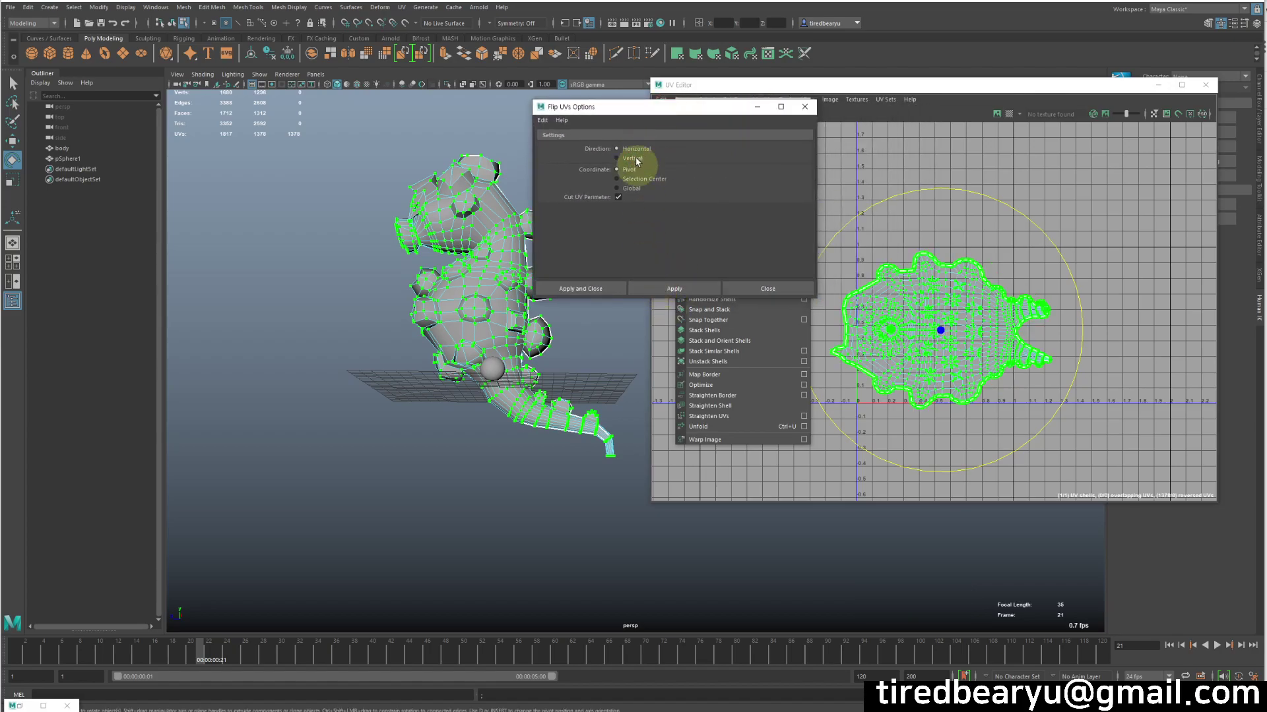
click(676, 290)
click(772, 289)
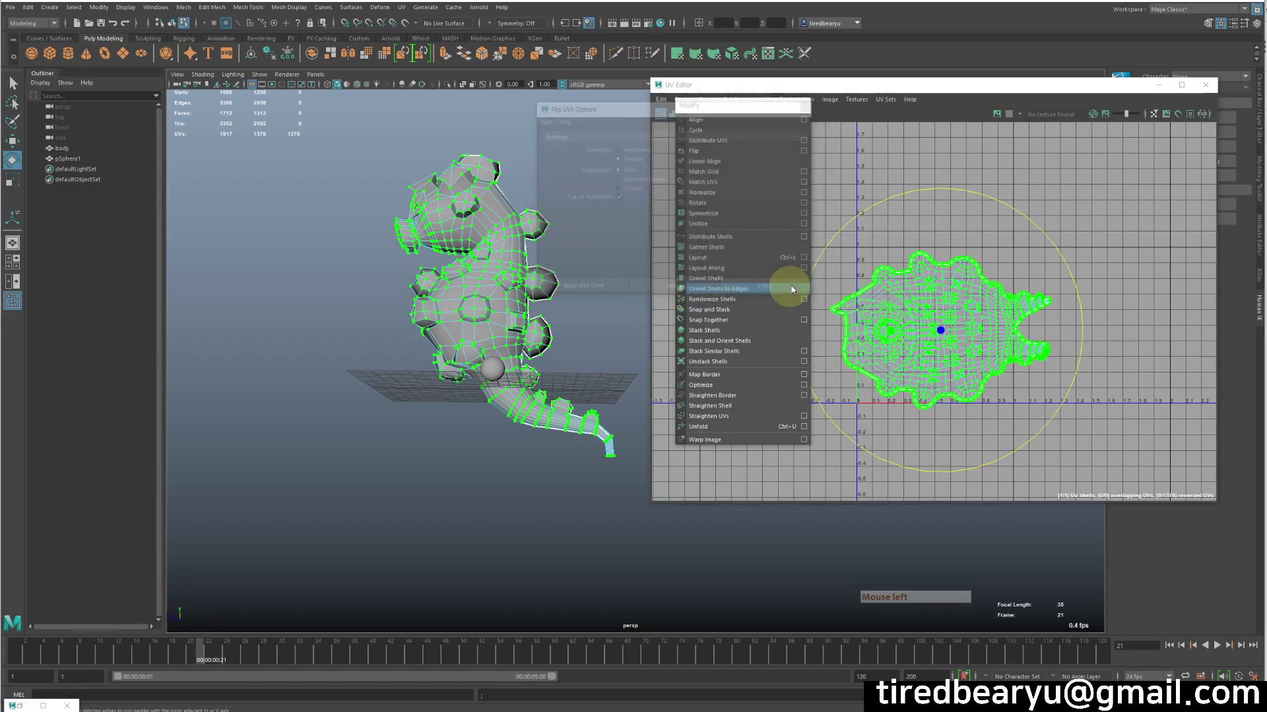
- Undo the Cycle operation and rotate the selected UVs by 90° three times so the shell's two tail strips point down
click(763, 133)
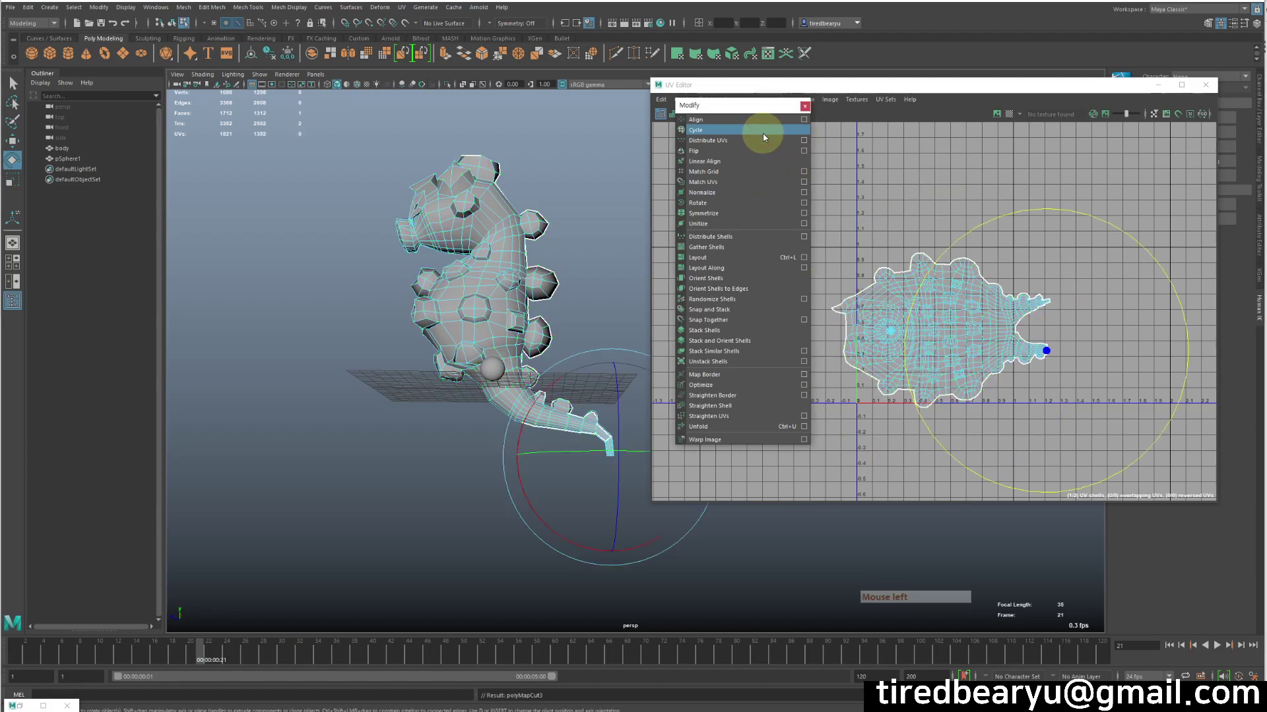
key(ctrl+z)
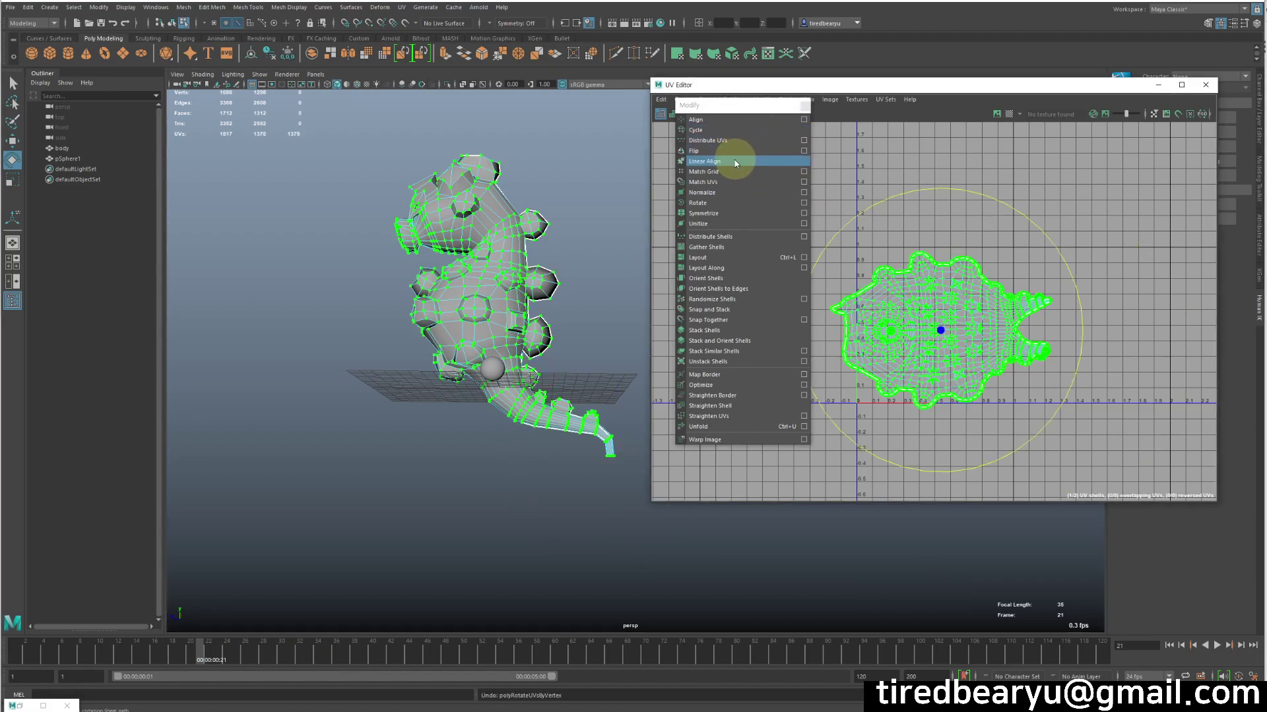
click(718, 202)
click(717, 202)
click(717, 202)
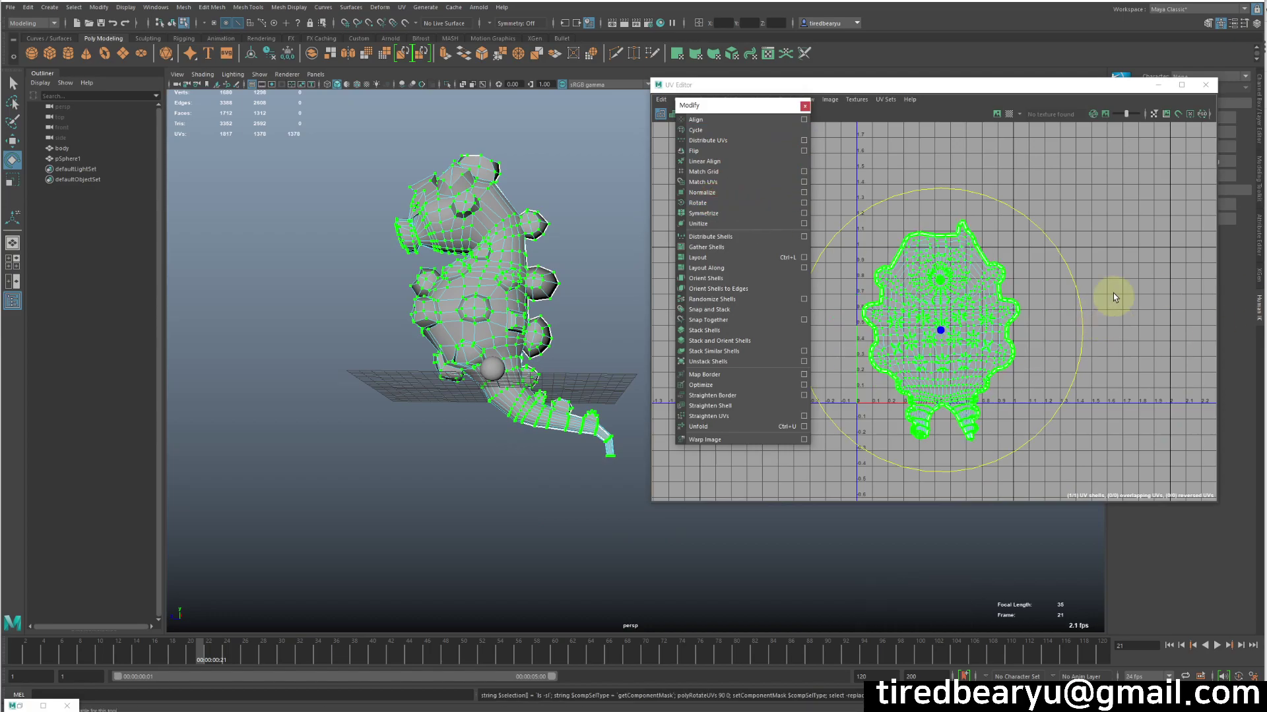
- Reselect the whole body shell, scale it down uniformly and position it inside the 0–1 UV tile
click(1130, 248)
alt+right_drag(1062, 297, 885, 212)
drag(861, 201, 1172, 544)
key(r)
middle_drag(1140, 339, 1111, 350)
key(w)
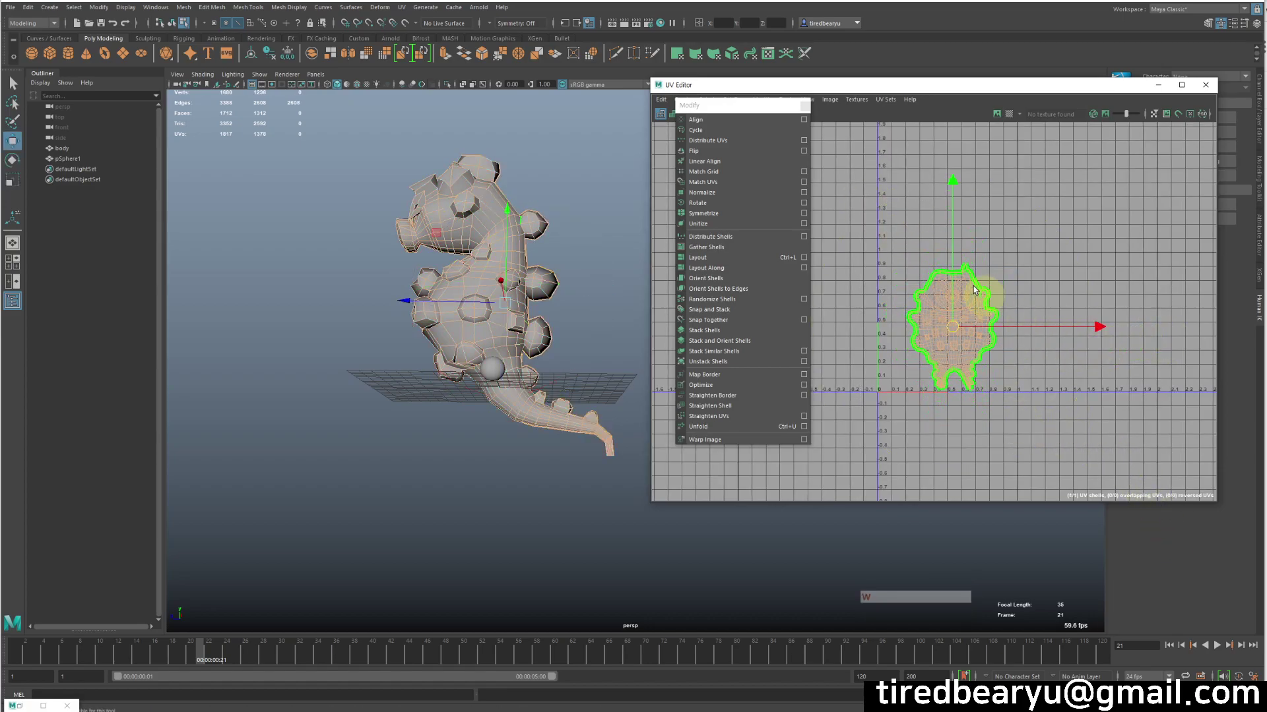
drag(952, 186, 950, 187)
- Deselect the shell and compare its border and layout with the seams on the body's head, back and tail
alt+right_drag(977, 194, 1124, 264)
click(1103, 282)
alt+middle_drag(950, 296, 965, 199)
alt+right_drag(966, 199, 970, 325)
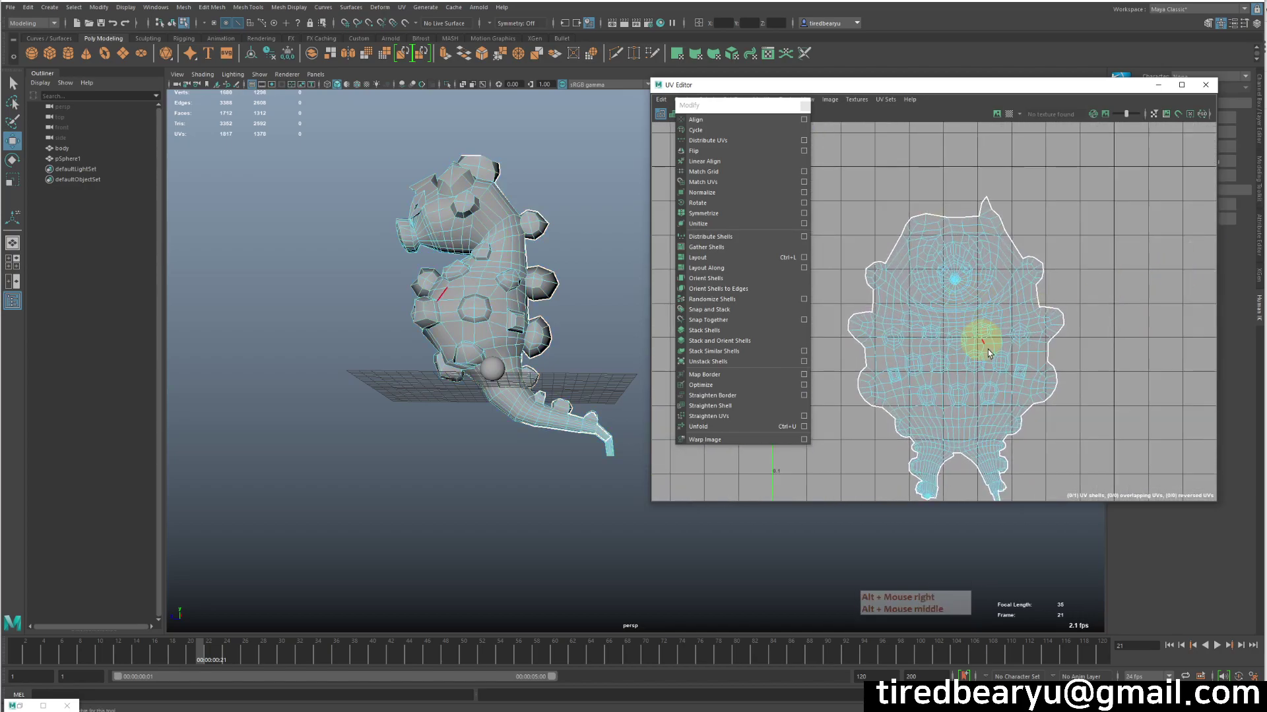
alt+middle_drag(970, 325, 1016, 442)
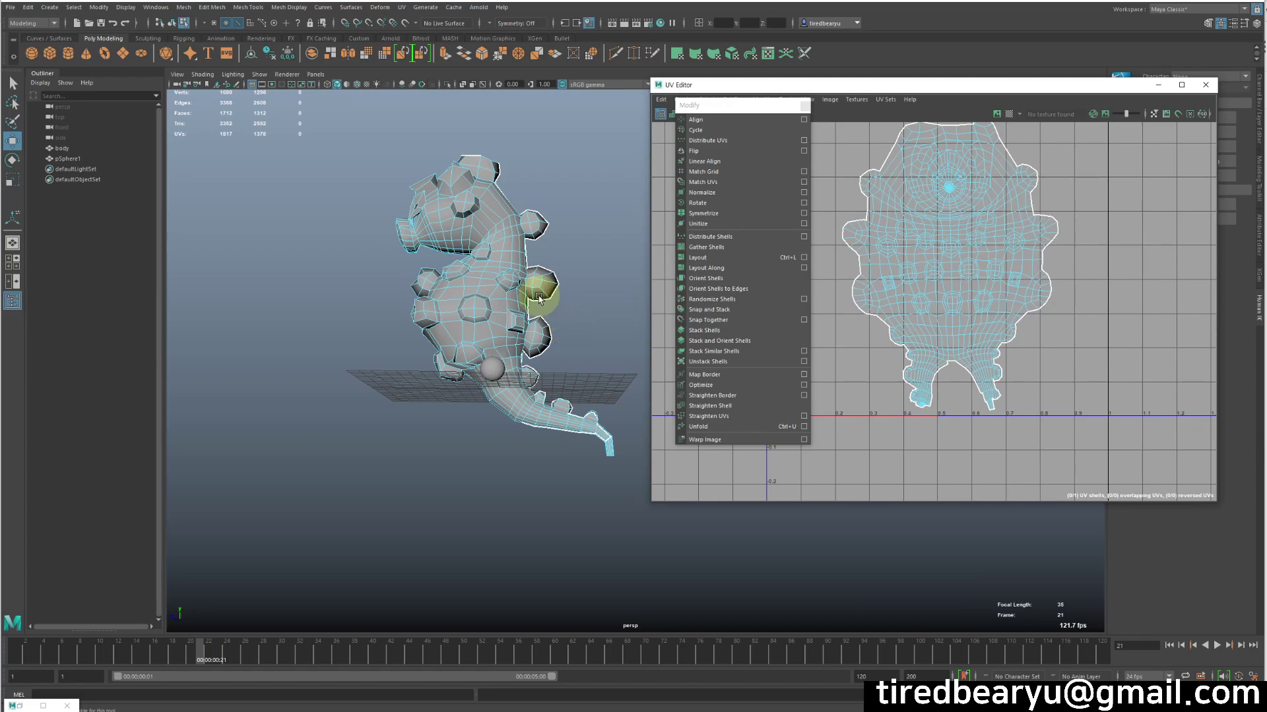
alt+drag(519, 286, 575, 389)
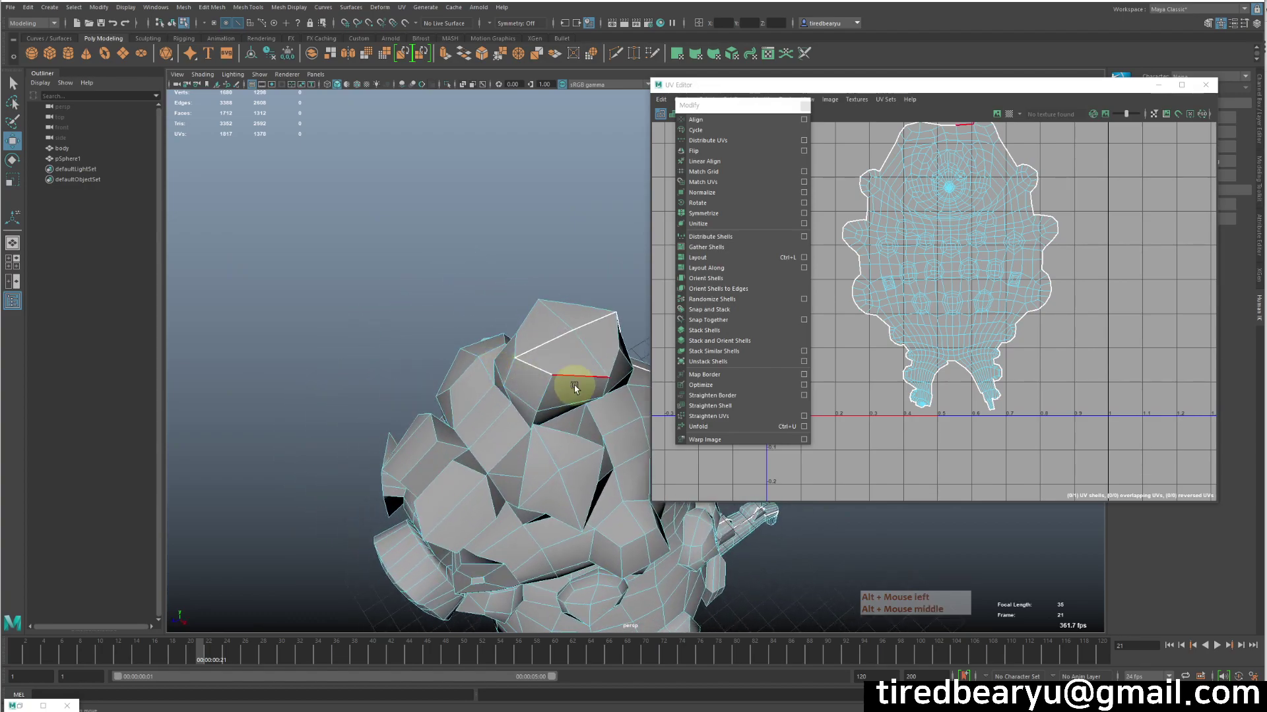
alt+drag(573, 391, 447, 255)
alt+drag(524, 119, 503, 453)
alt+middle_drag(503, 475, 481, 374)
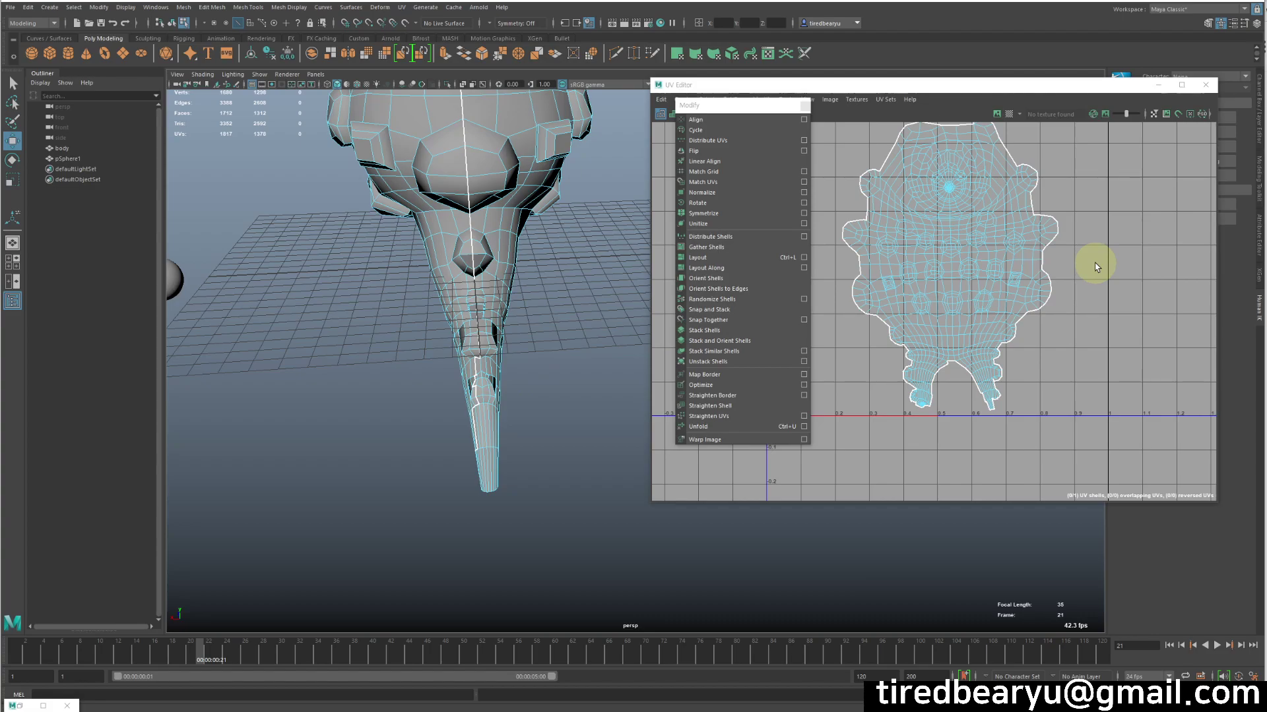
scroll(1042, 278, down, 4)
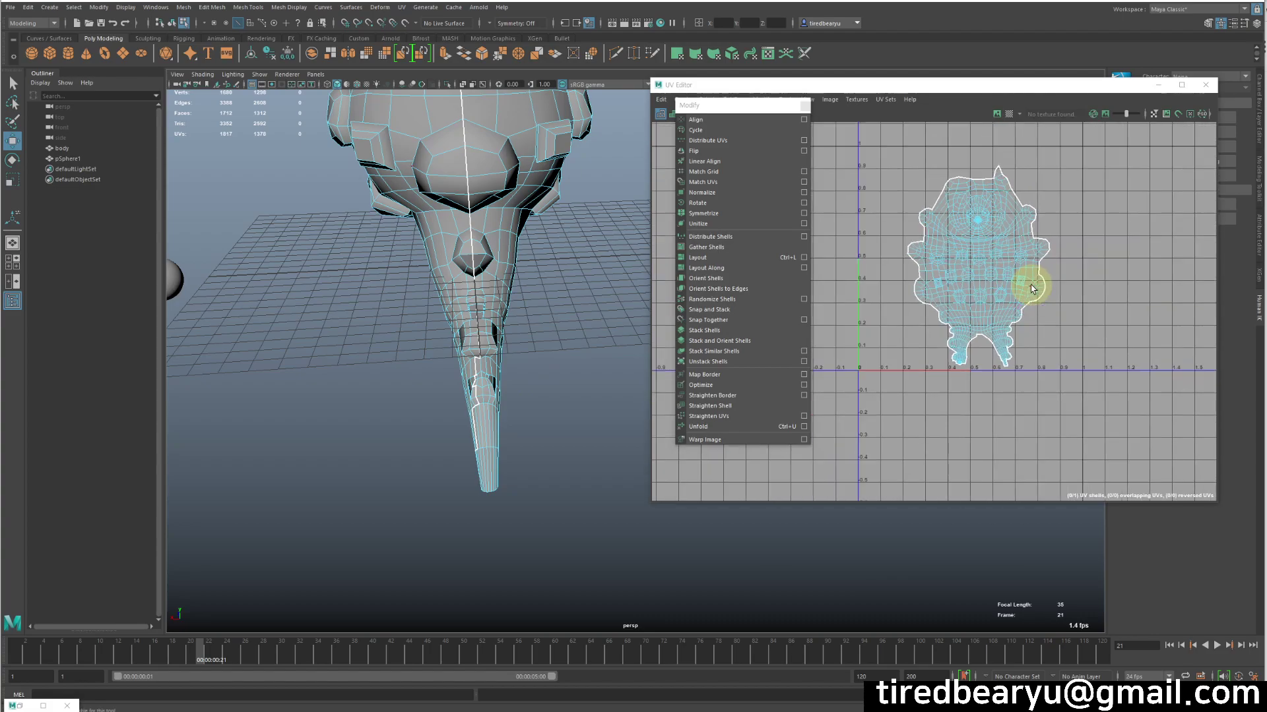
- Move the floating UV modification window off the UV layout and out of the way of the character
click(701, 106)
drag(594, 172, 540, 202)
scroll(570, 275, down, 3)
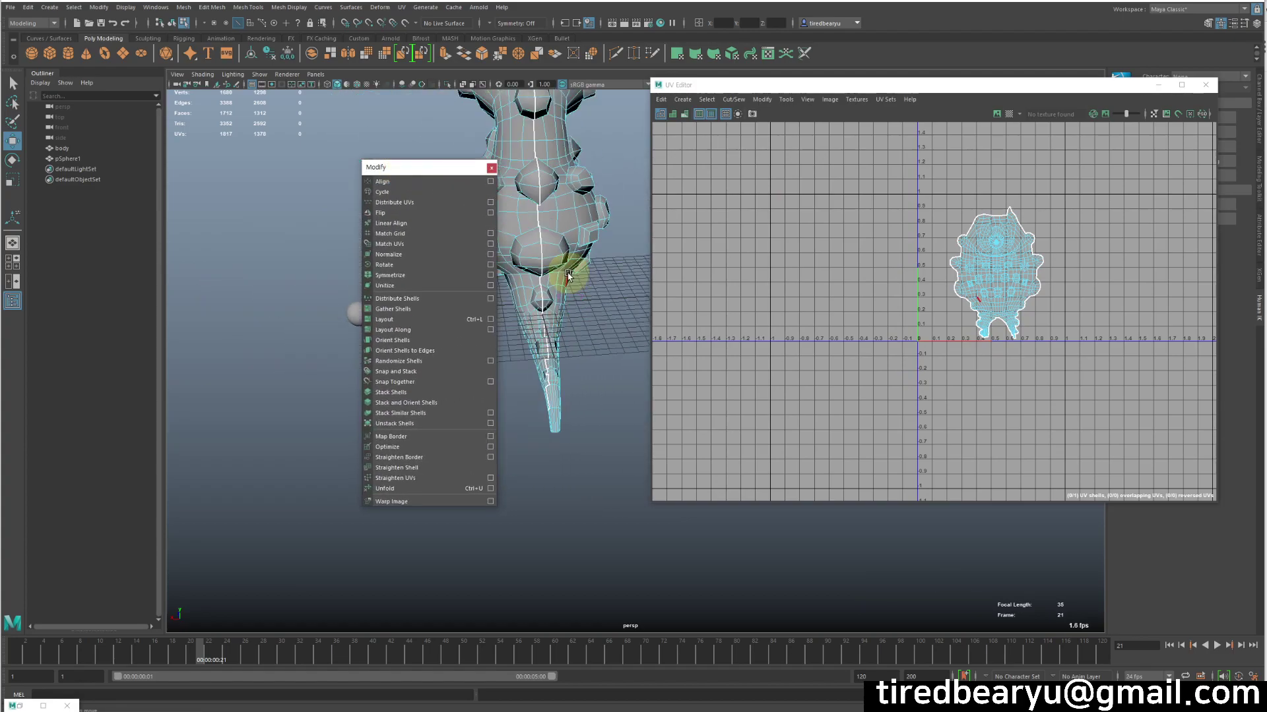
alt+middle_drag(579, 277, 566, 393)
alt+drag(567, 394, 638, 376)
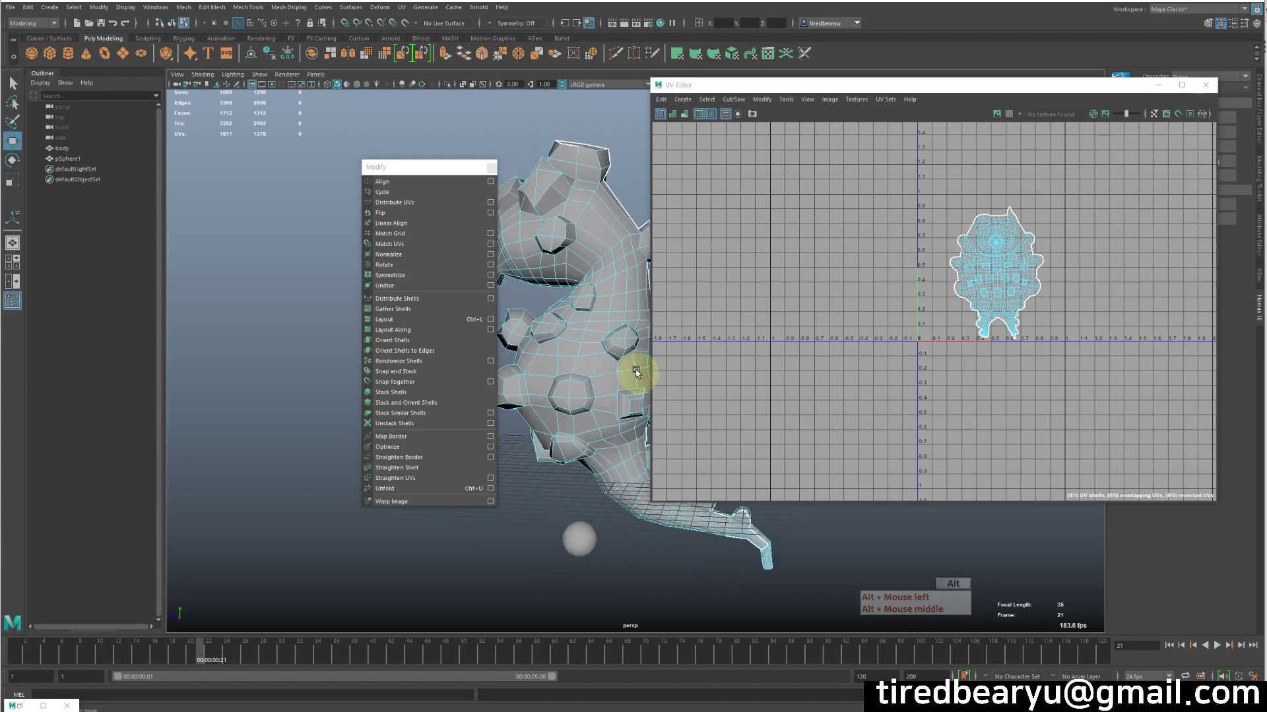
alt+middle_drag(639, 376, 562, 376)
drag(418, 167, 280, 176)
- Select the body in object mode, turn on its smooth mesh preview and deselect it to view the result
alt+middle_drag(339, 206, 523, 227)
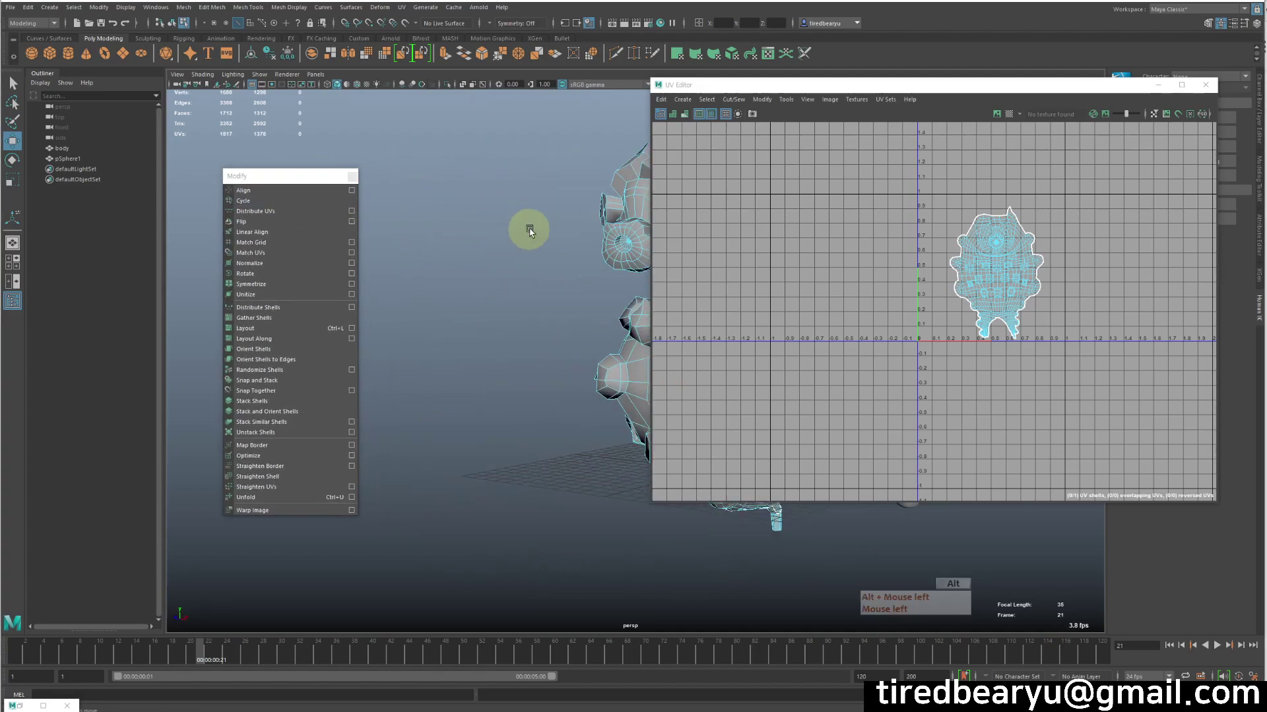
alt+drag(523, 226, 502, 280)
click(481, 221)
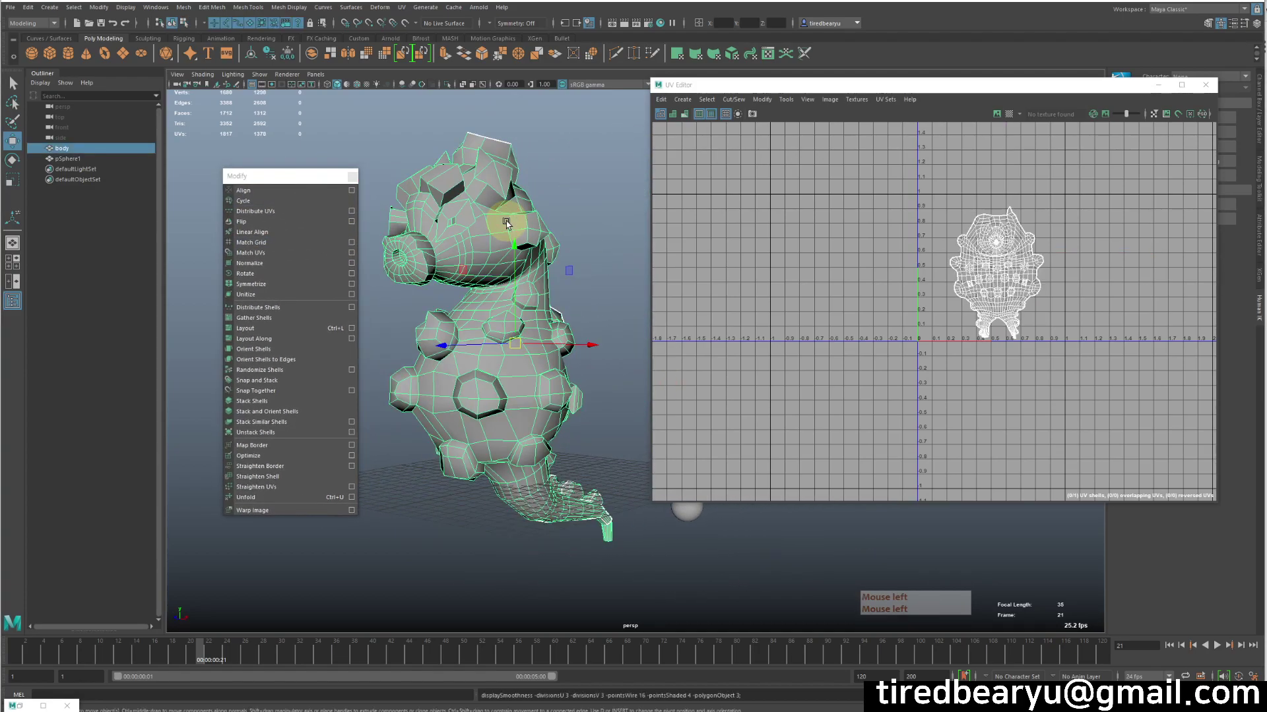
key(3)
click(570, 197)
alt+drag(570, 198, 527, 244)
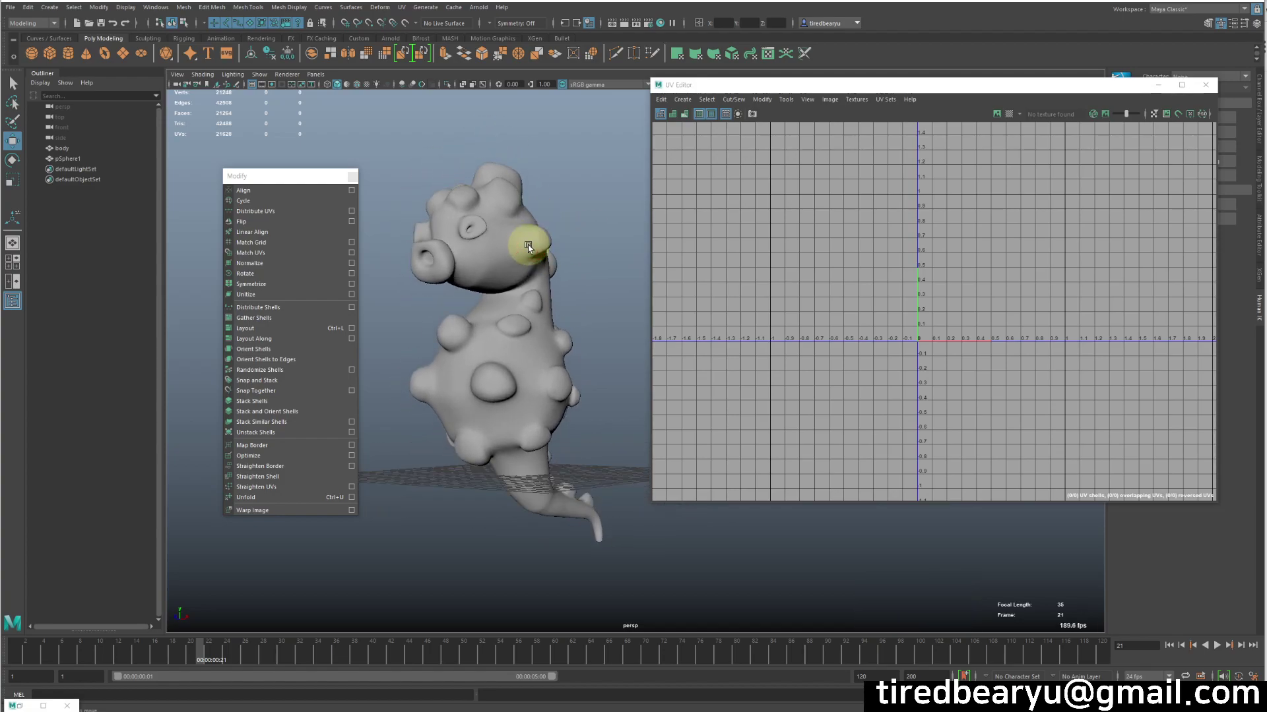